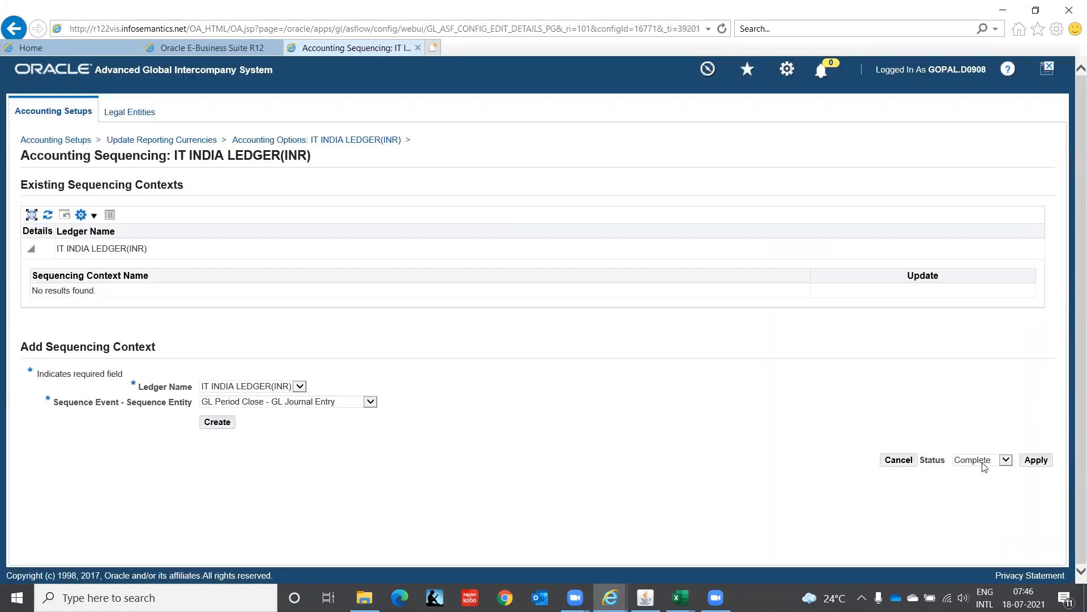
Apply the Complete status to accounting sequencing, complete the accounting setup for IT INDIA LEDGER(INR), and return to the accounting setups list.
click(1038, 460)
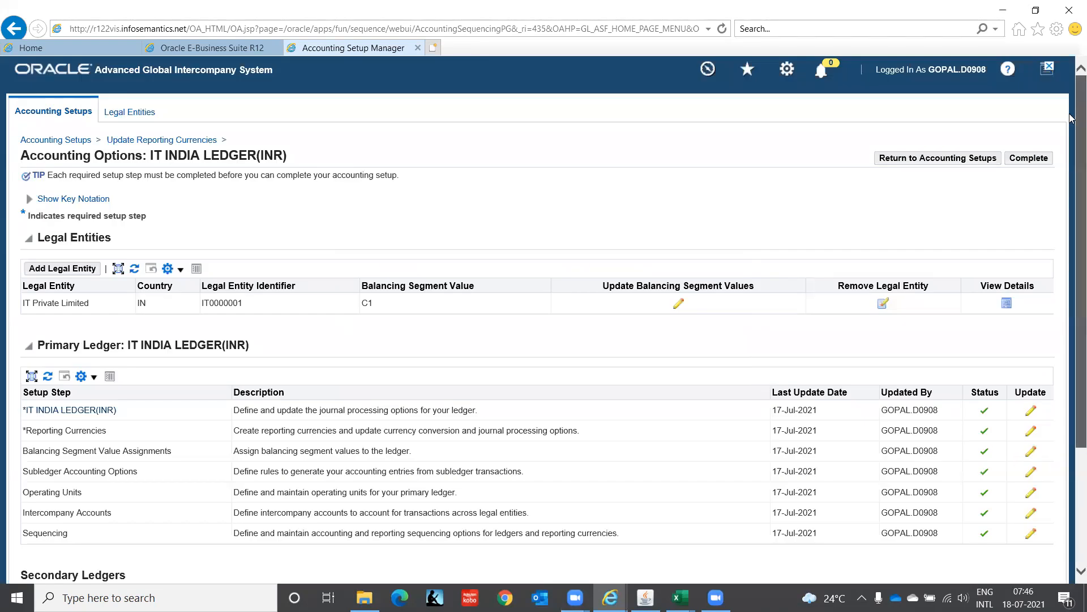
scroll(1071, 274, down, 3)
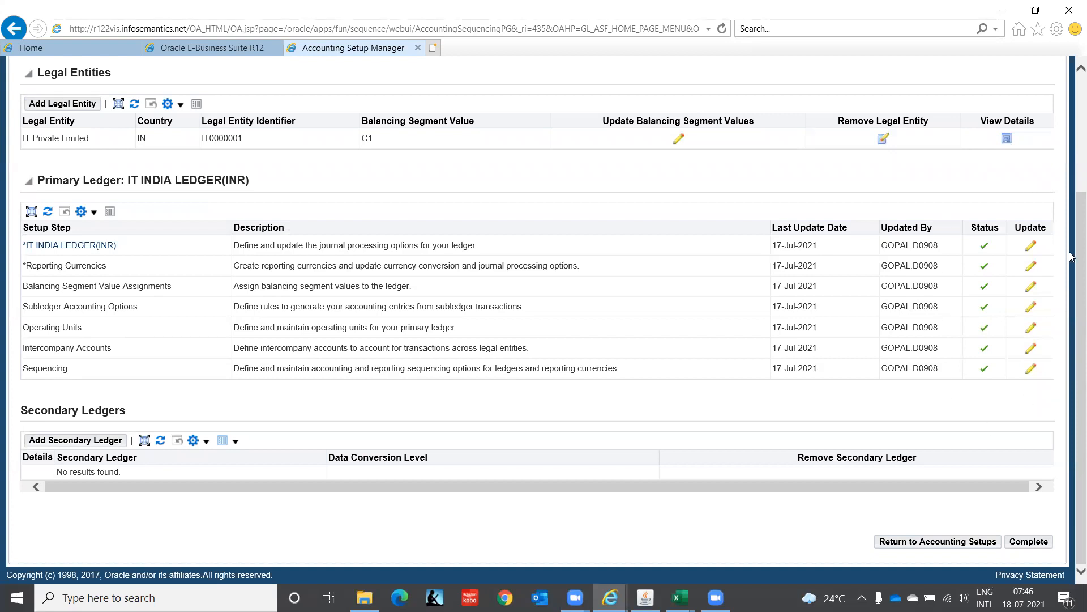
scroll(1071, 256, up, 3)
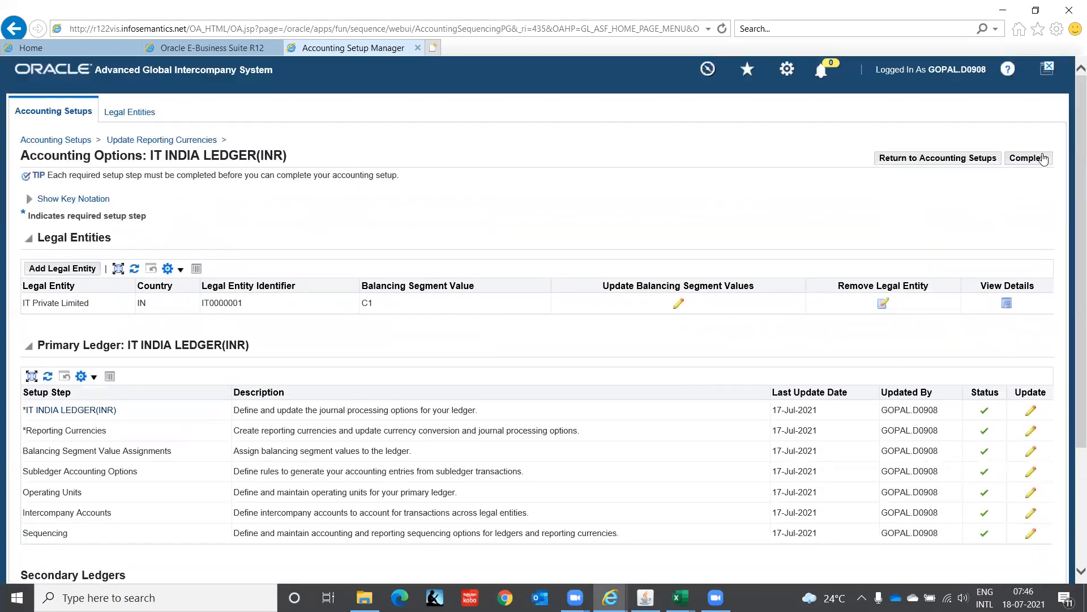
click(1040, 161)
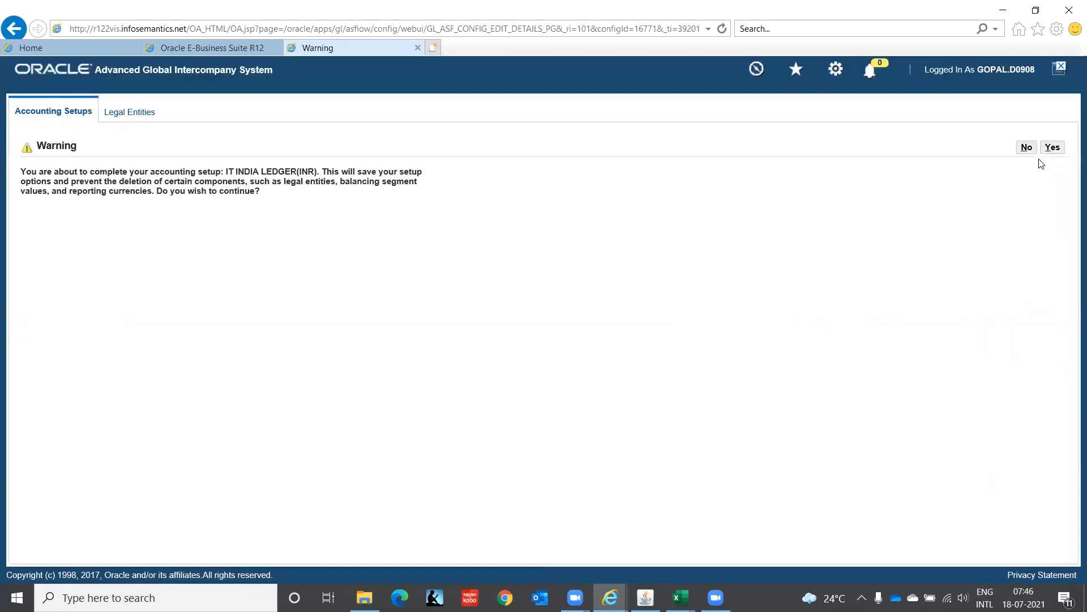
click(1052, 148)
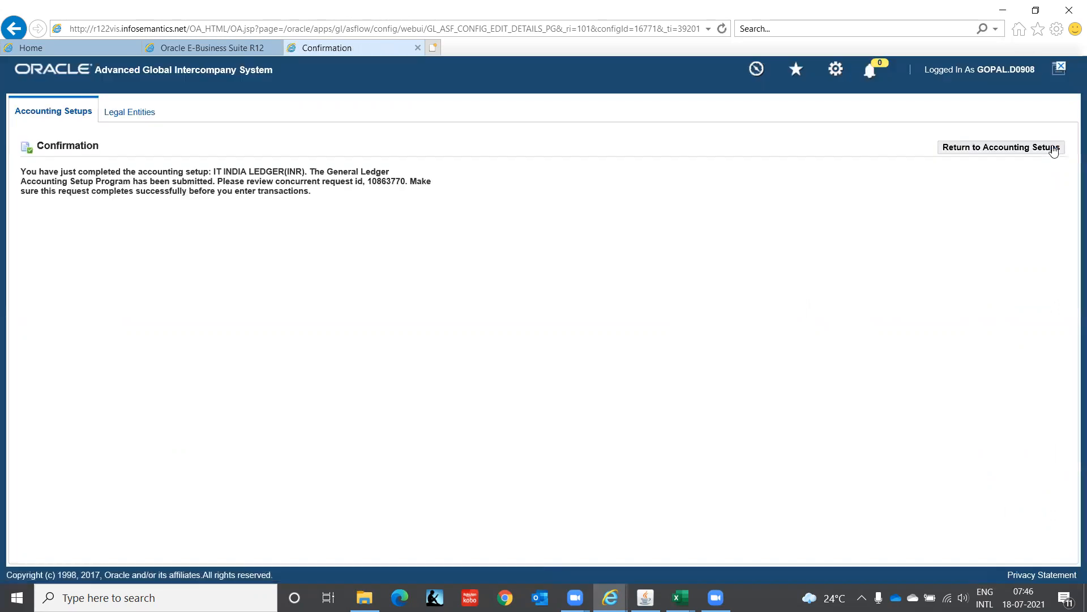
click(973, 153)
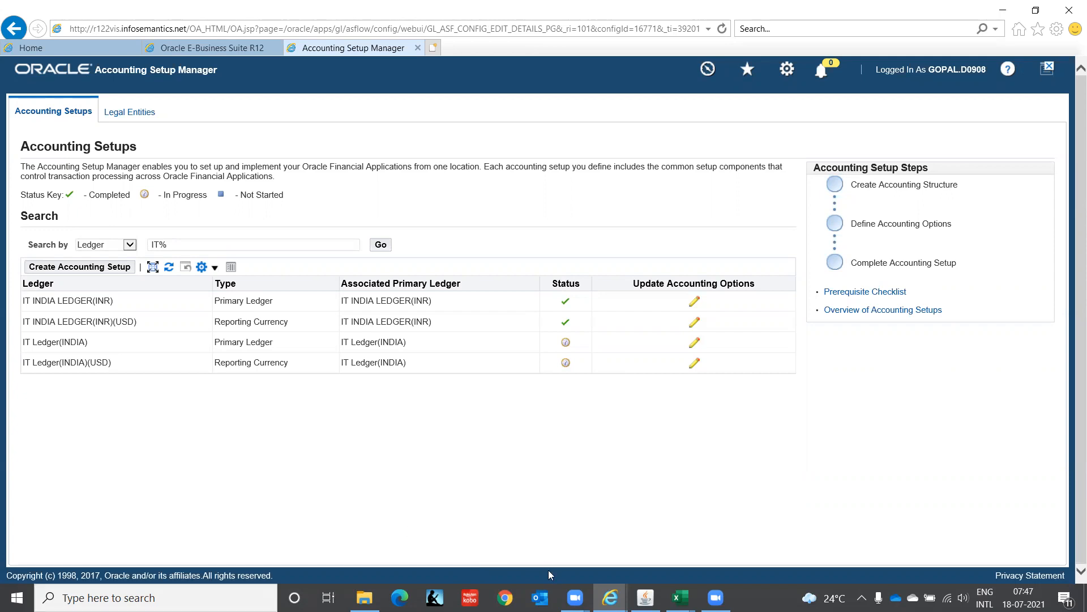
In Oracle Applications, switch to the System Administrator Vision responsibility and open the system profile values search.
click(646, 597)
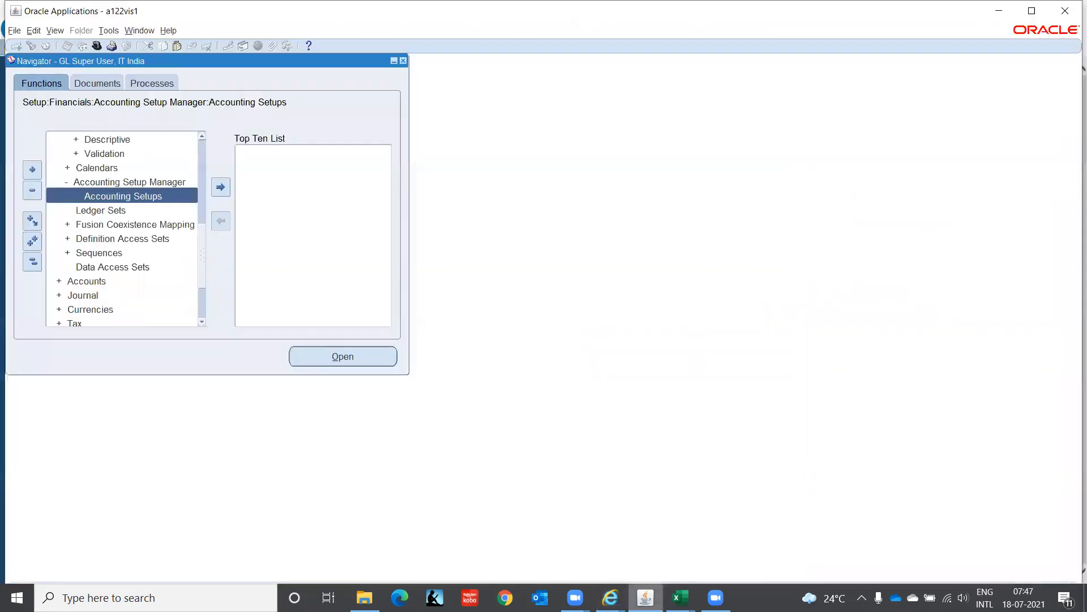
click(31, 264)
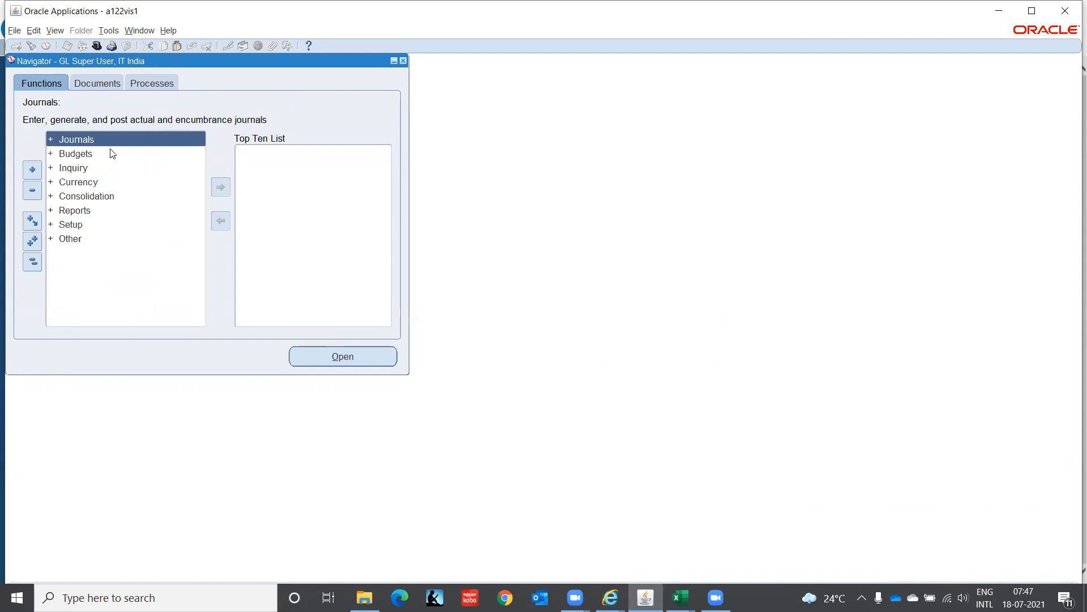
click(98, 45)
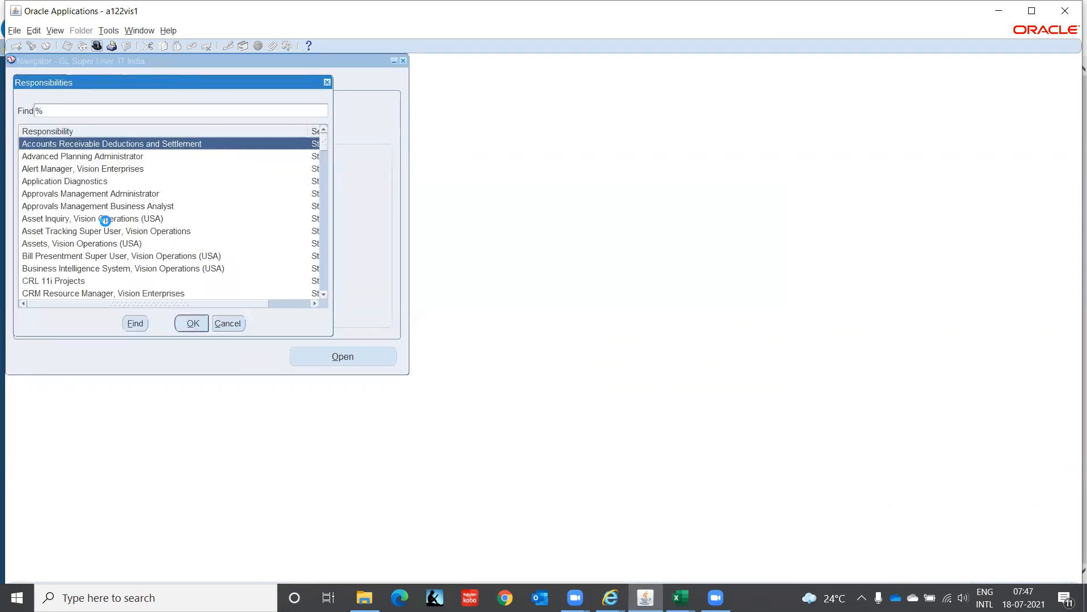
key(Escape)
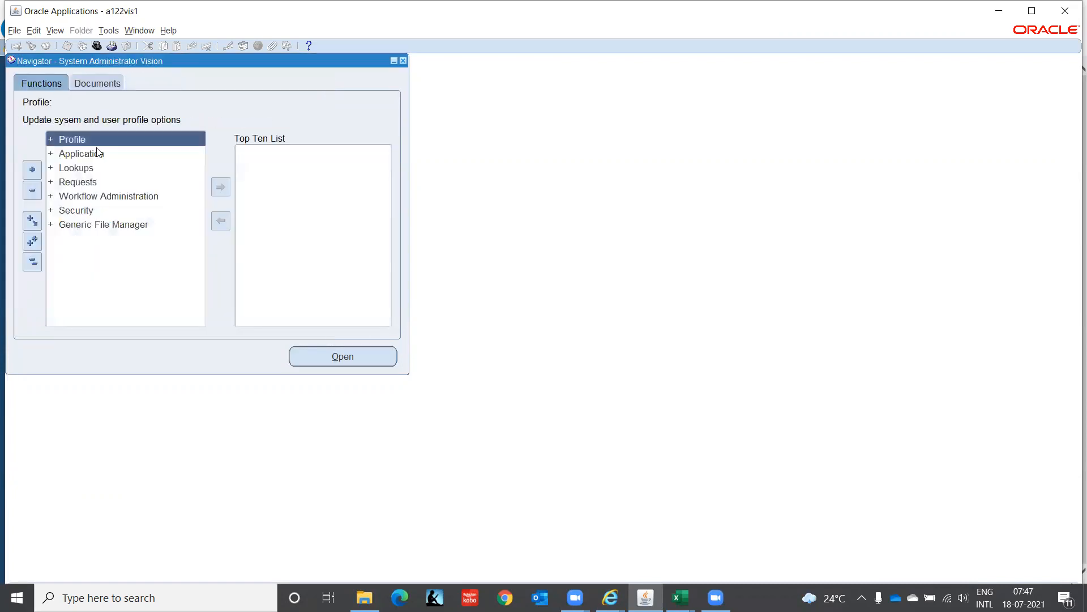
double_click(96, 146)
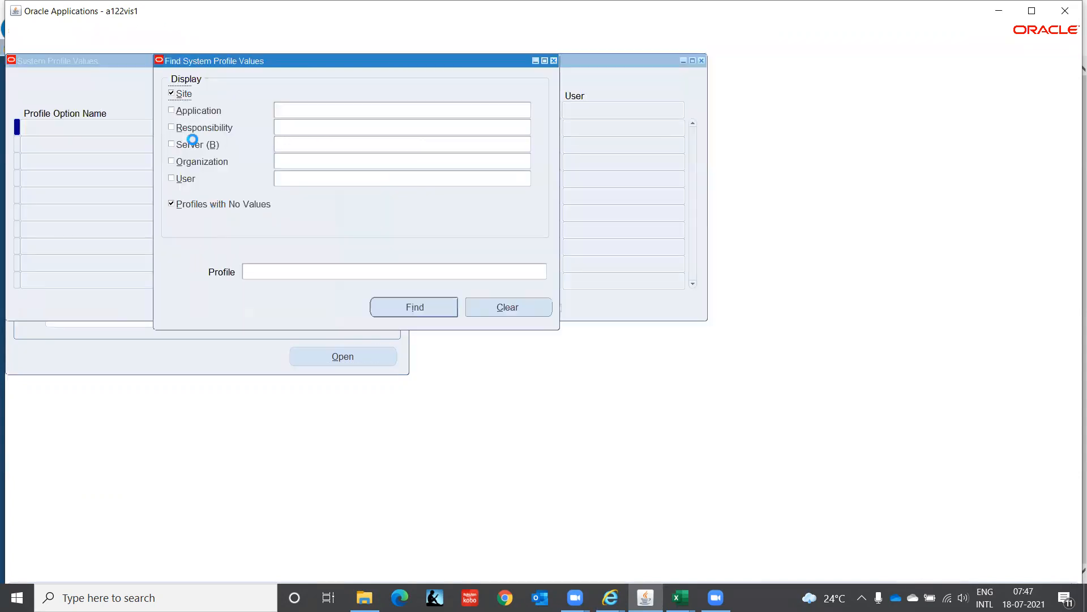
Include the responsibility level in the profile search and choose GL Super User, IT India using the filter %IT In%.
click(171, 127)
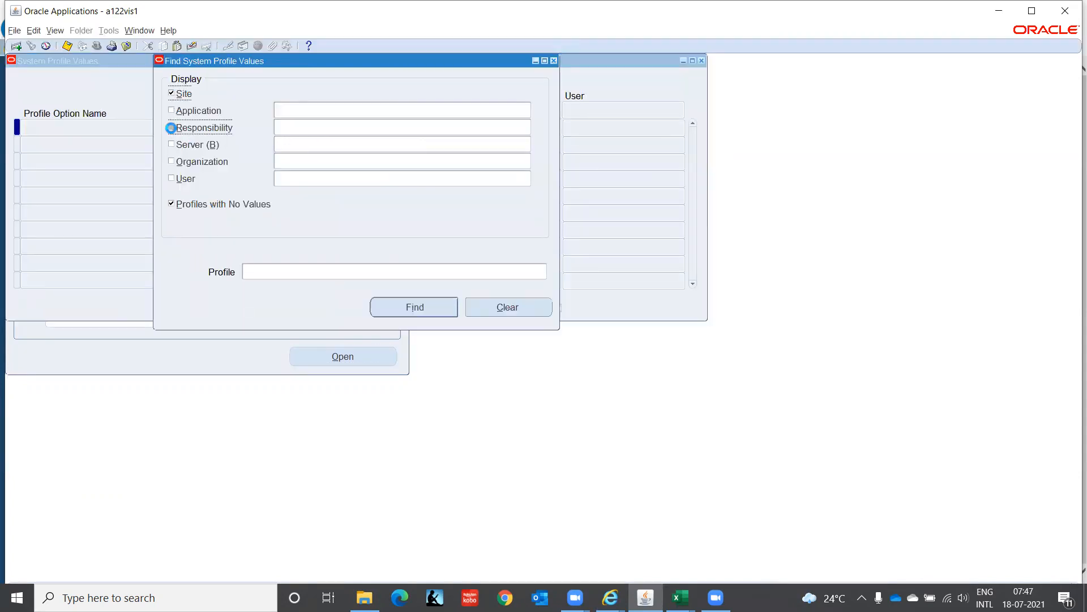
text(IT)
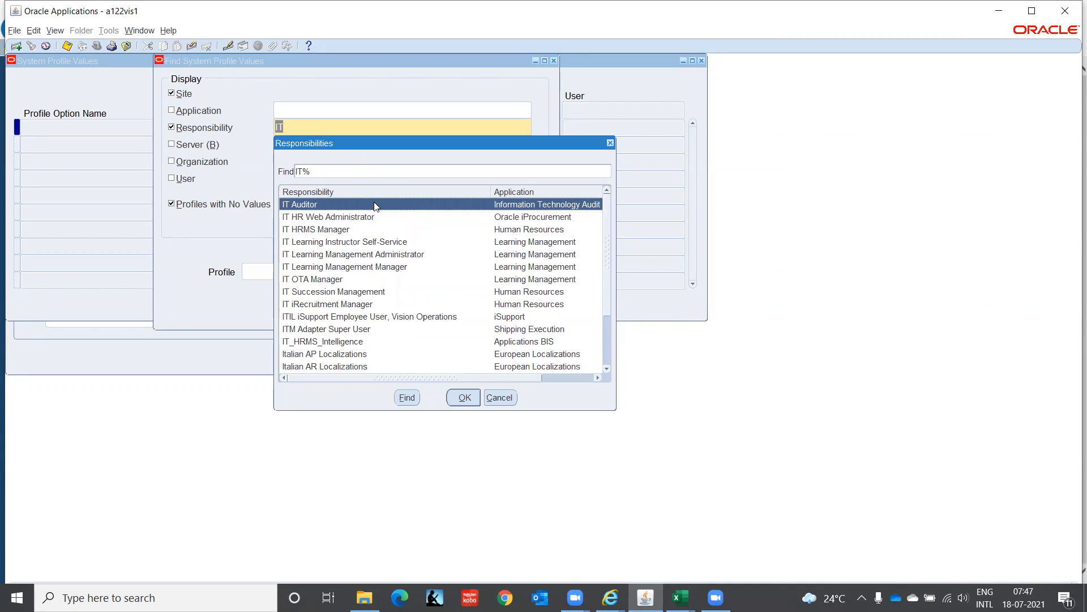
click(499, 397)
text(IT)
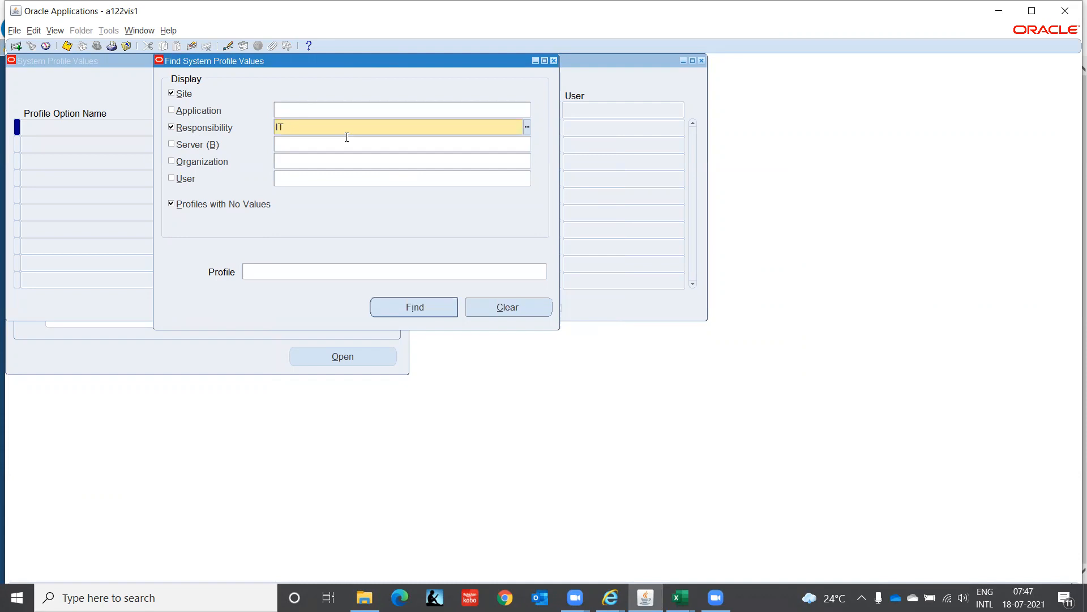
key(BackSpace)
key(BackSpace)
text(%IT In%)
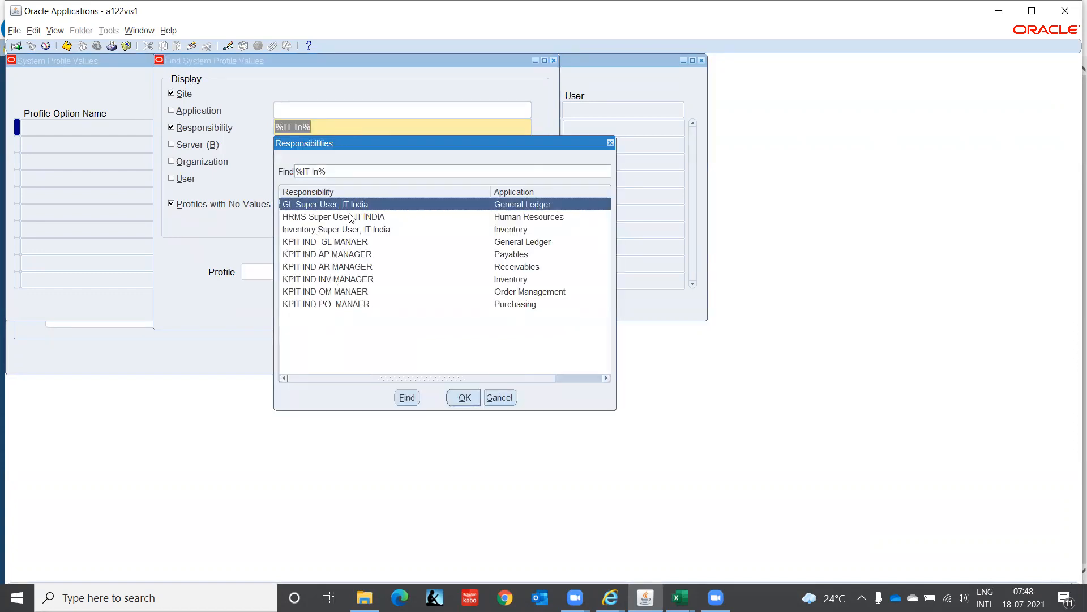
click(465, 397)
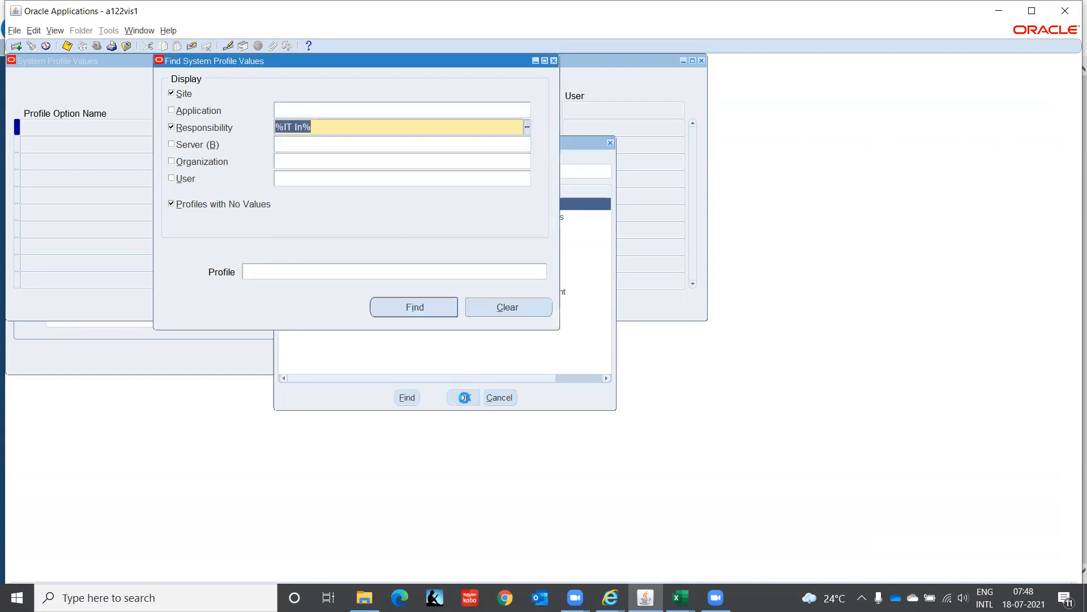
Exclude profiles with no values and find the profile options matching GL%Ledger%.
click(193, 205)
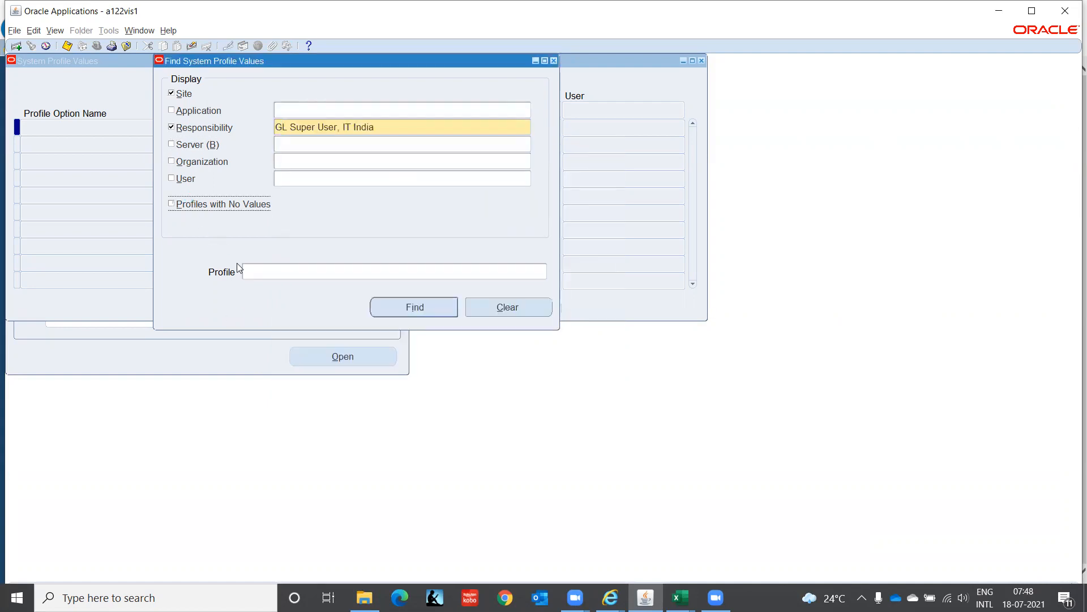
click(271, 277)
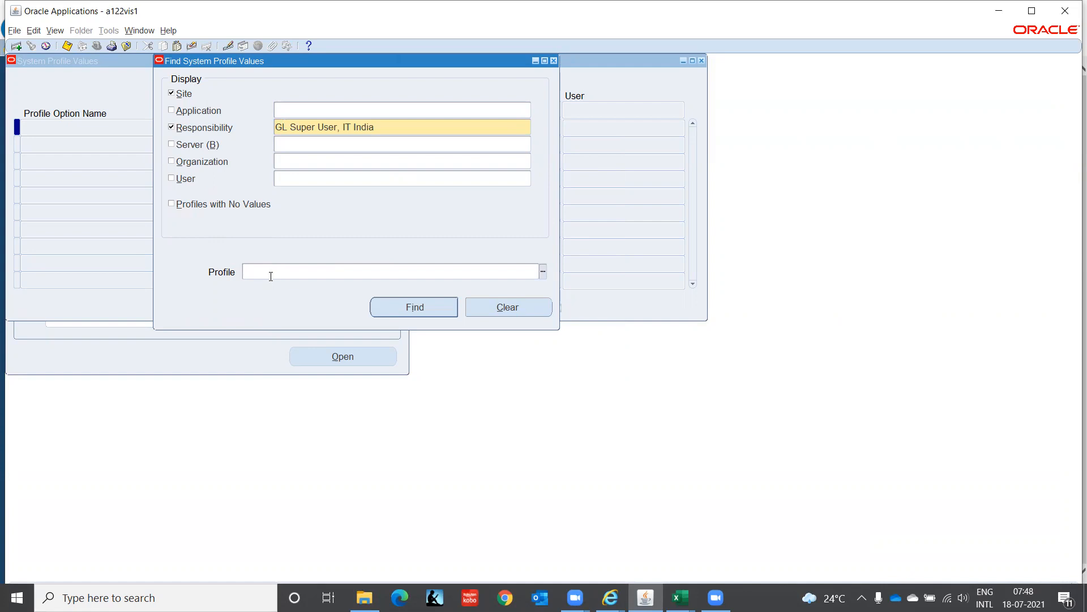
text(GL%)
text(Ledger%)
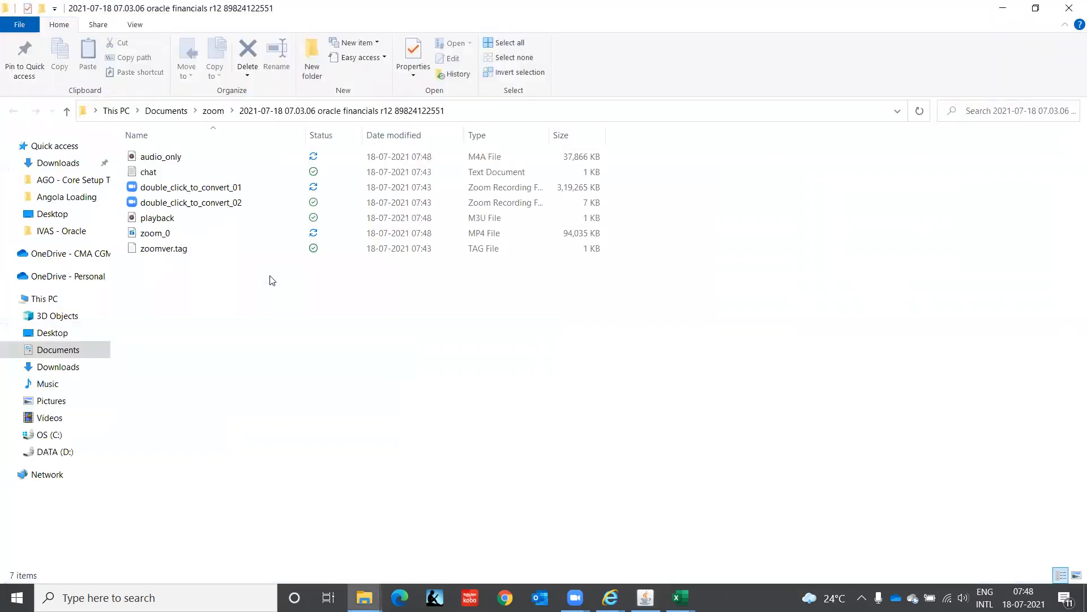
click(1068, 9)
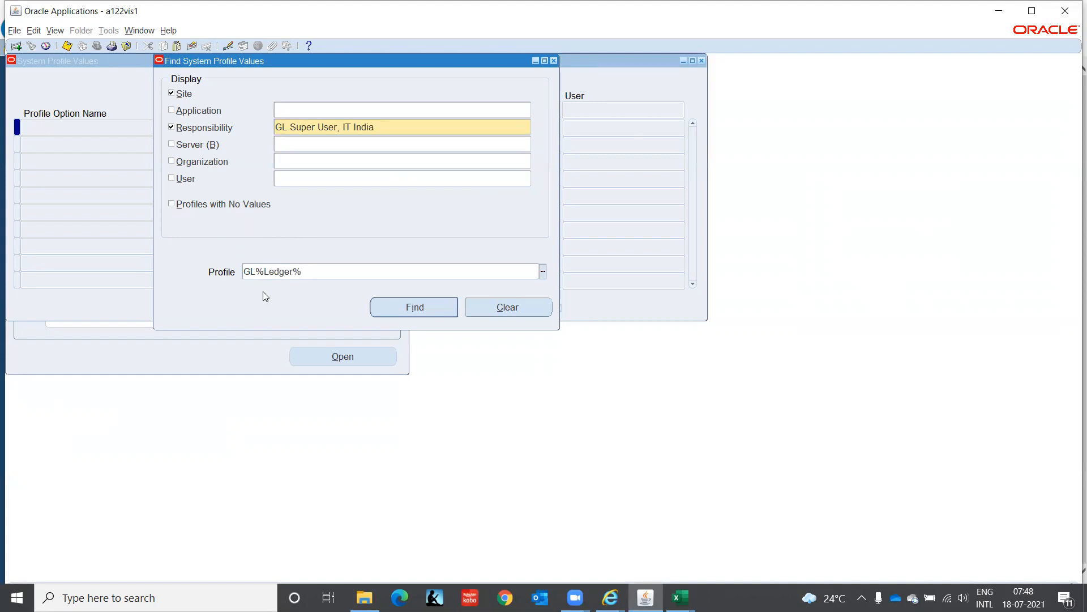
click(399, 308)
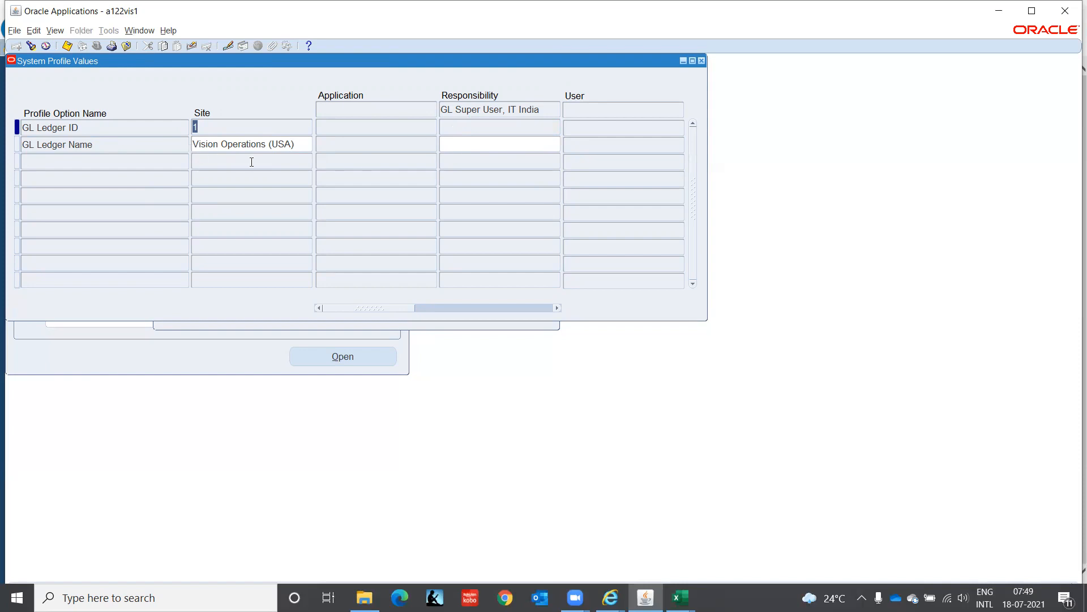
Set the GL Ledger Name profile to IT INDIA LEDGER(INR) at the responsibility level and close the profile values form.
click(466, 144)
text(IT IND)
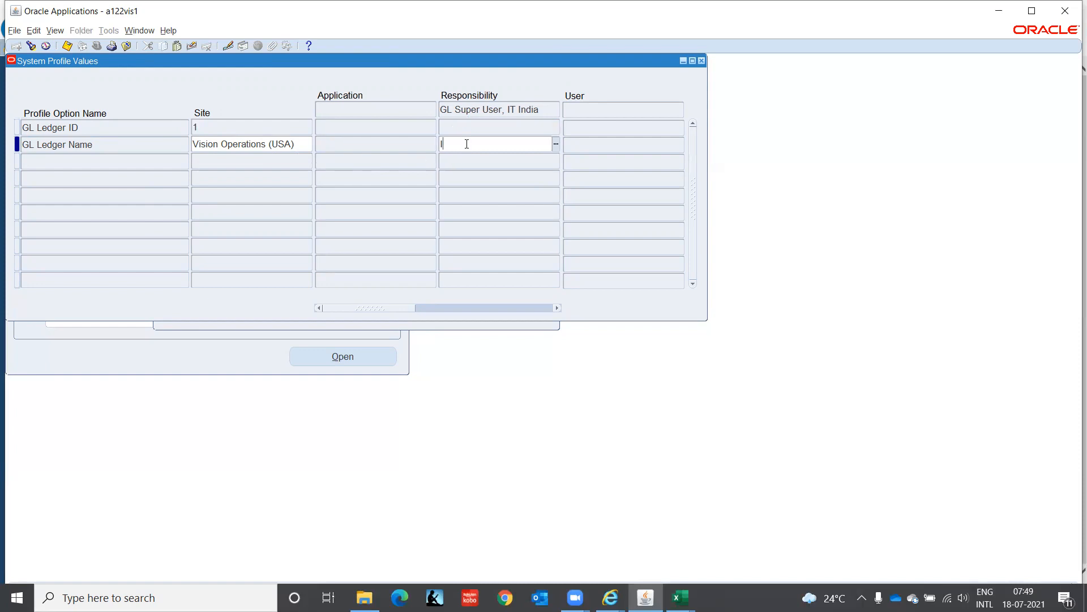
text(I)
key(Tab)
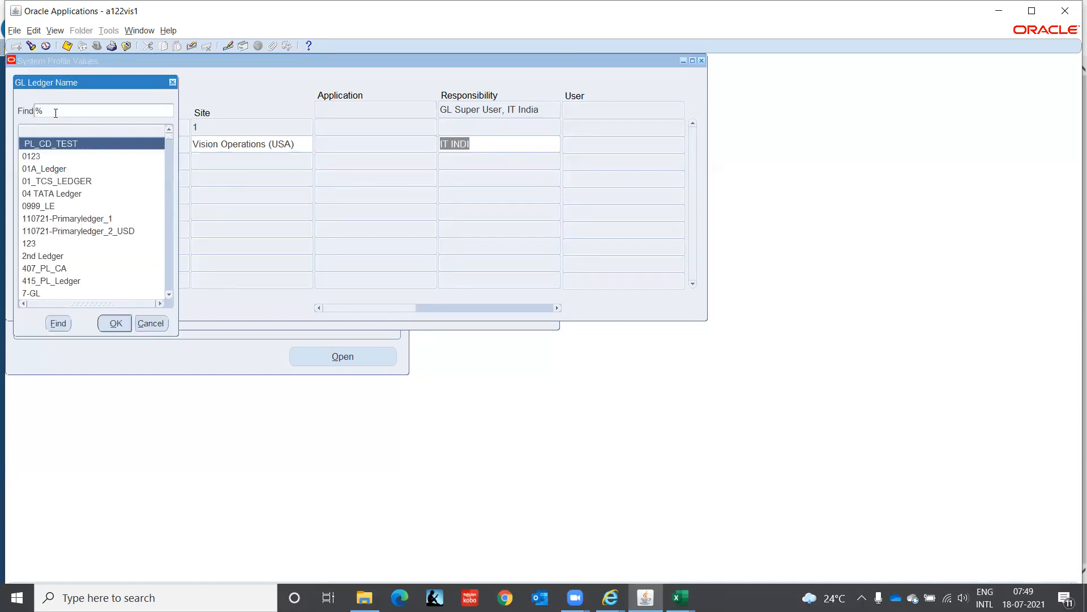
text(IT INDIA%)
key(Return)
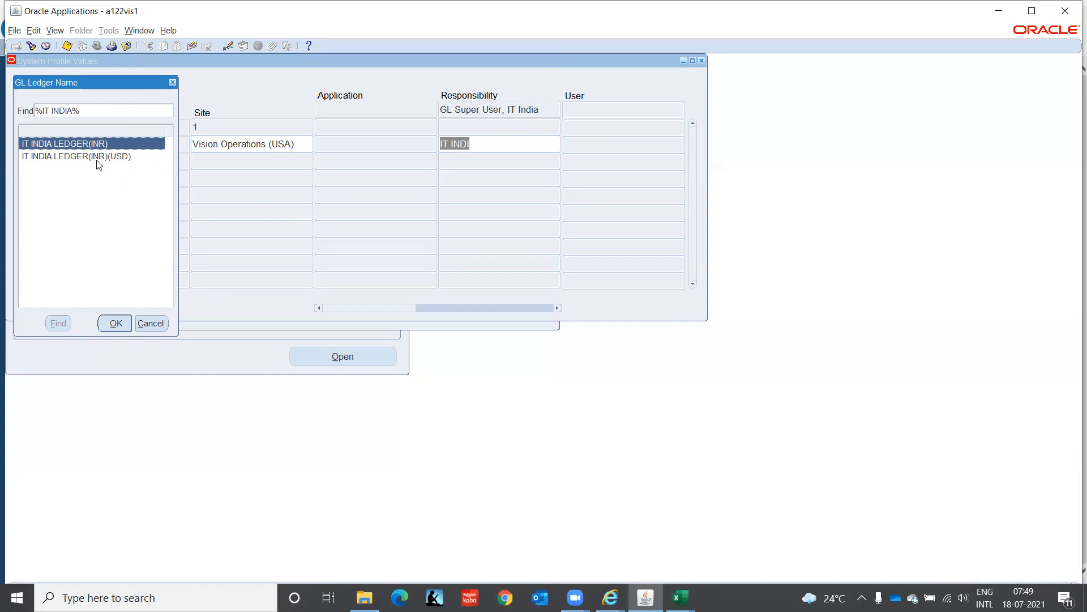
click(115, 324)
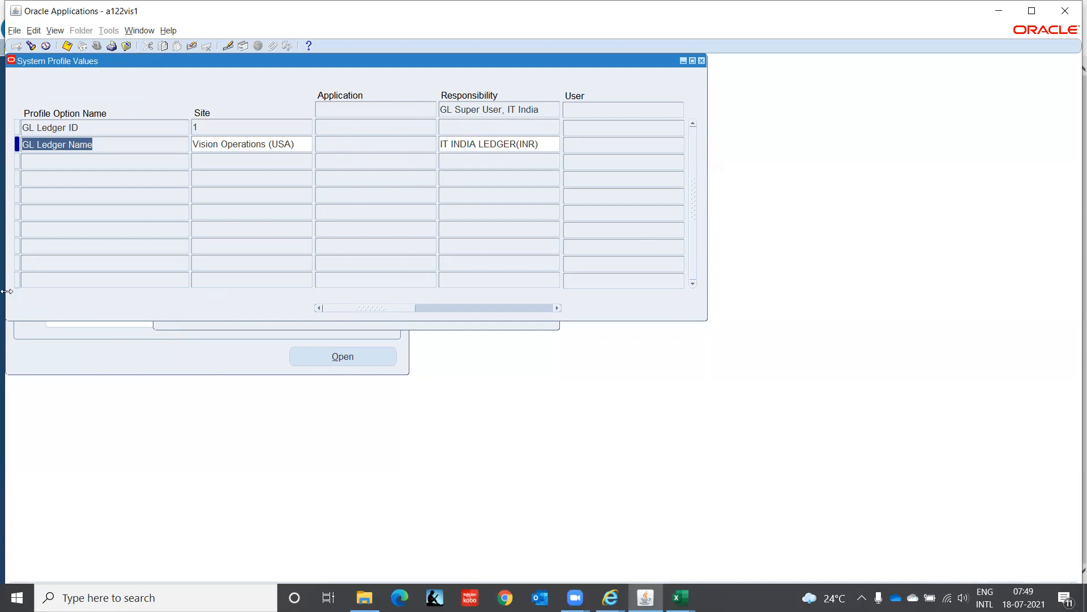
click(701, 62)
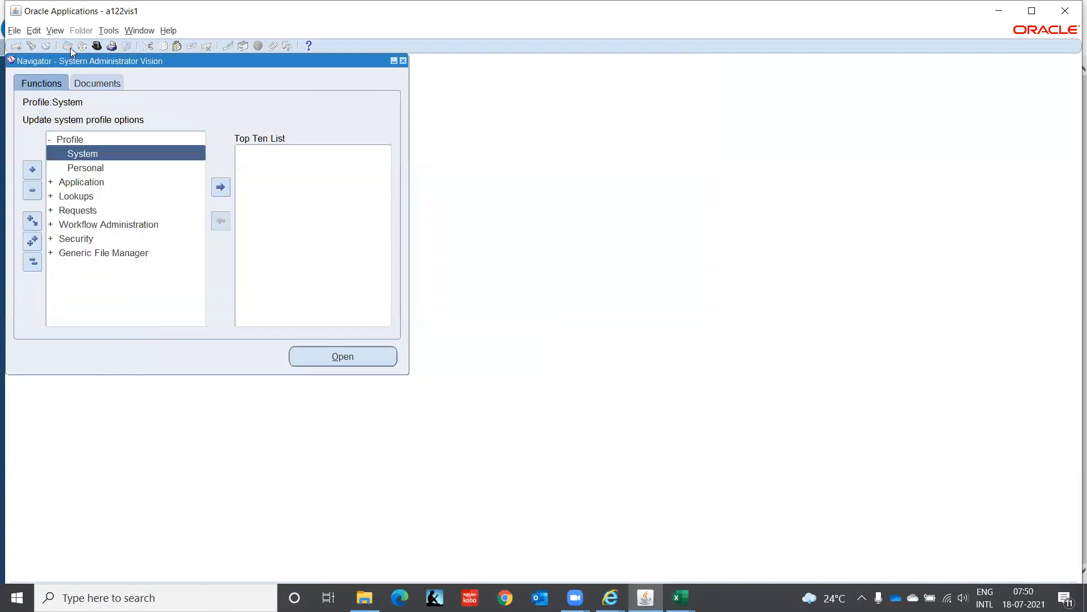
Switch to the GL Super User, IT India responsibility and open the form for entering journals.
click(97, 45)
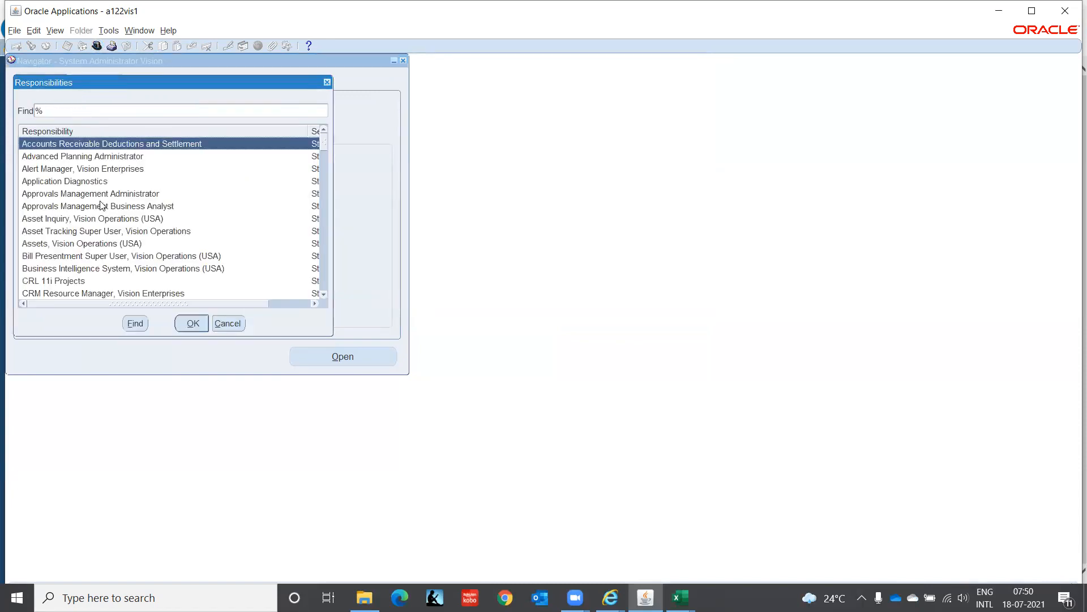
text(g)
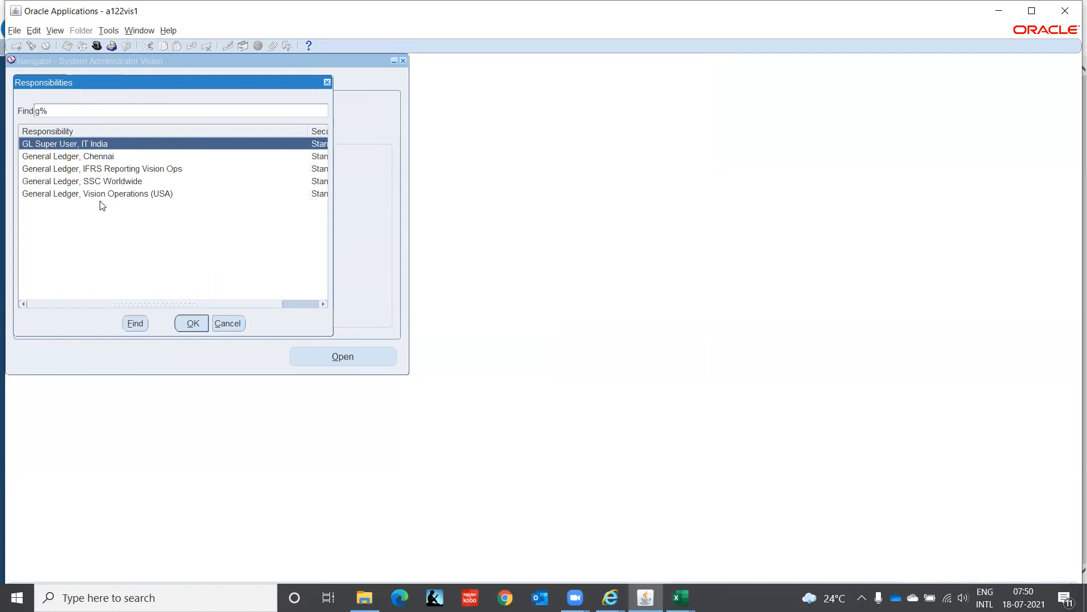
key(Return)
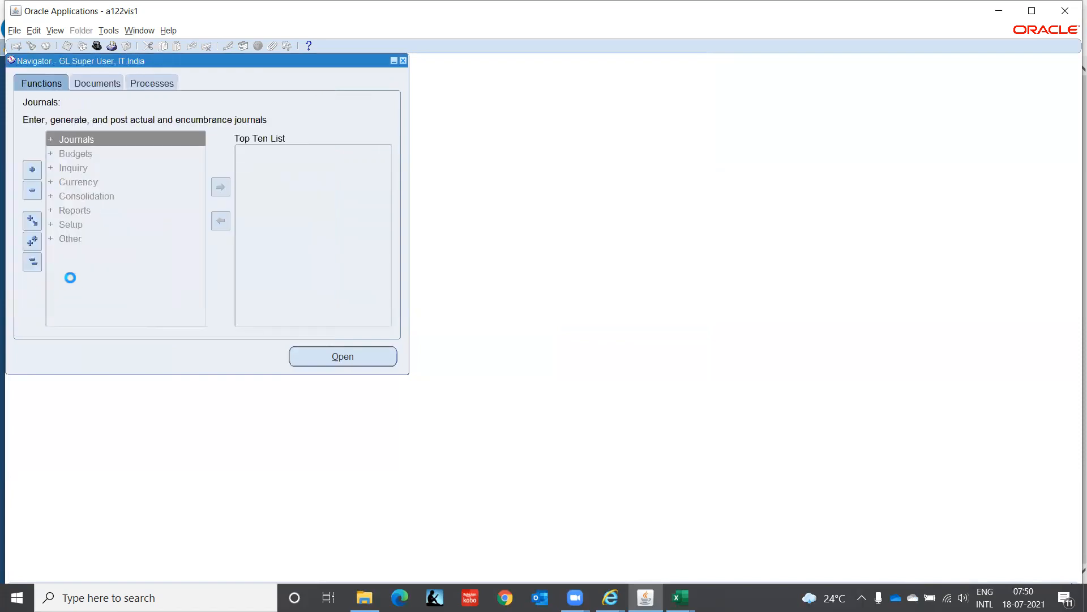
key(Return)
key(Return)
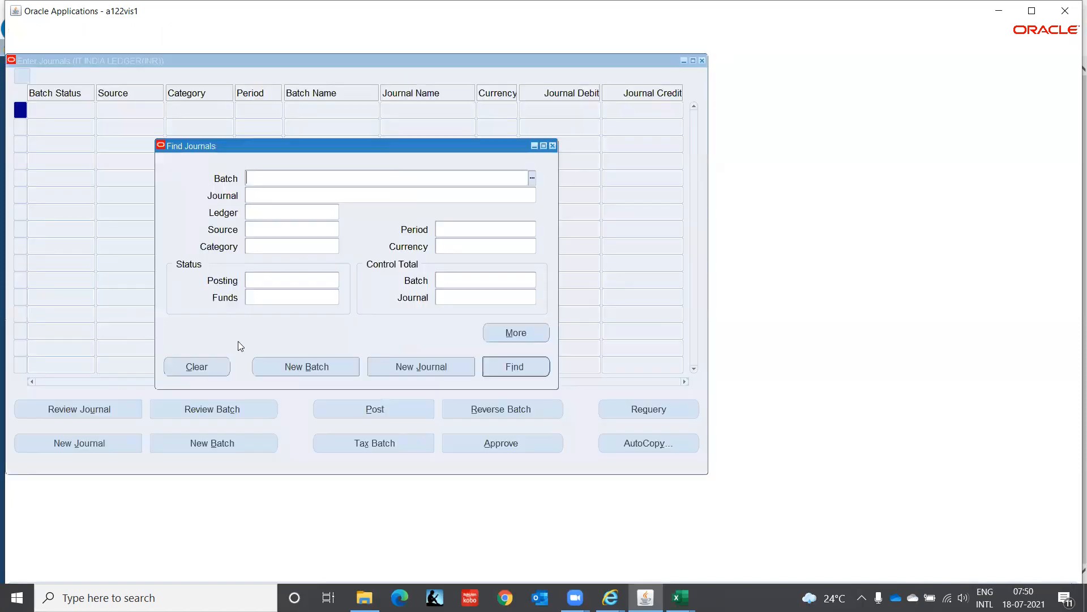
Start a new journal, check which ledger it defaults to, and close the journal forms without entering anything.
click(414, 368)
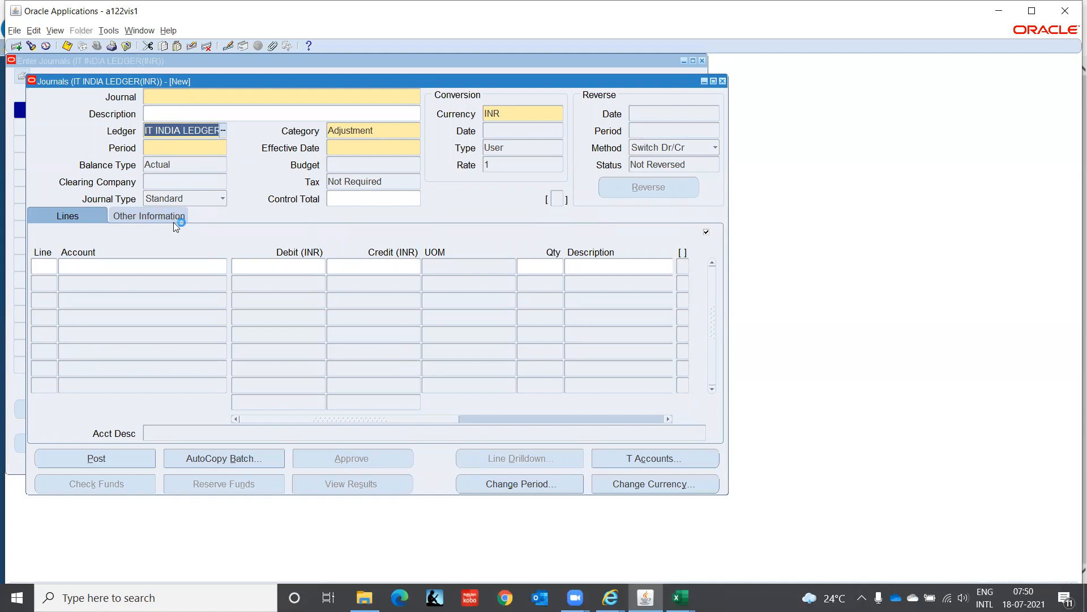
key(Left)
key(Left)
key(Left)
key(Left)
key(Left)
key(Left)
key(Left)
key(Left)
key(Left)
key(Left)
key(Left)
key(Left)
key(Left)
key(Left)
key(Left)
key(Left)
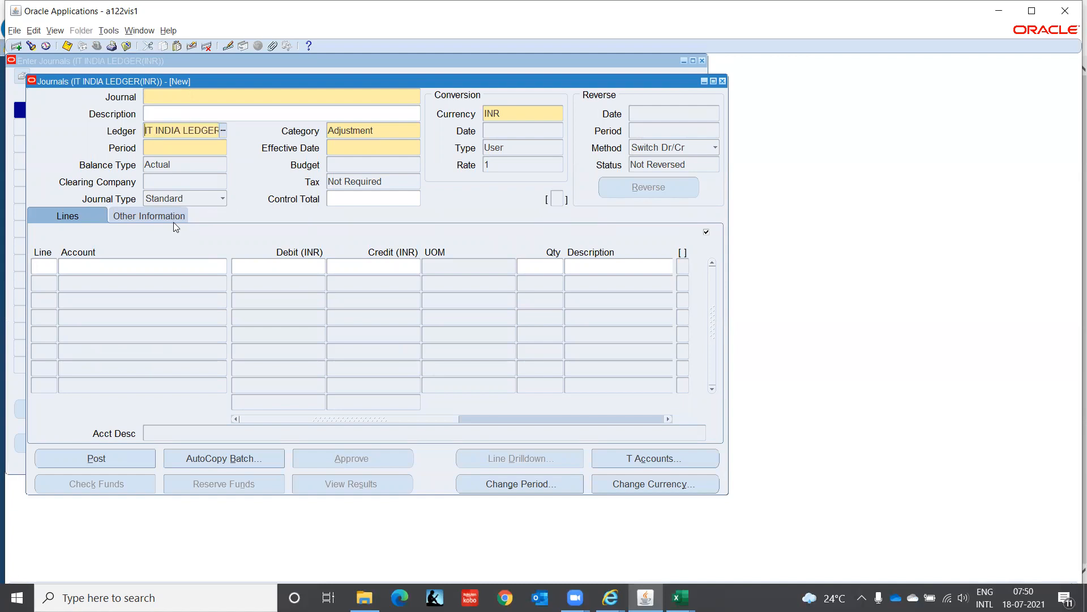
key(End)
key(F4)
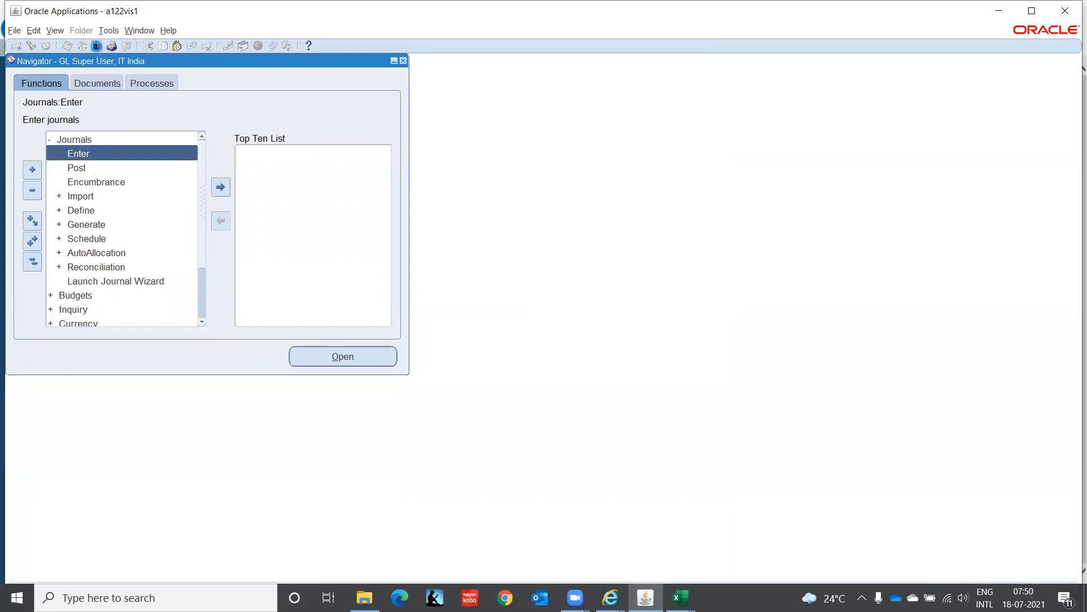
Switch back to the System Administrator Vision responsibility.
click(97, 45)
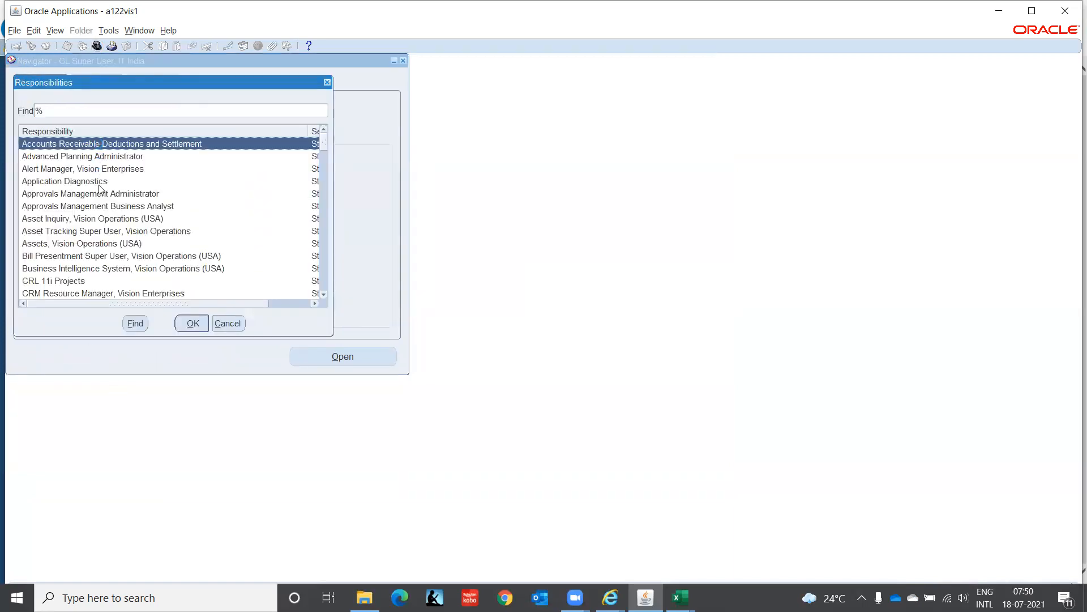
double_click(99, 185)
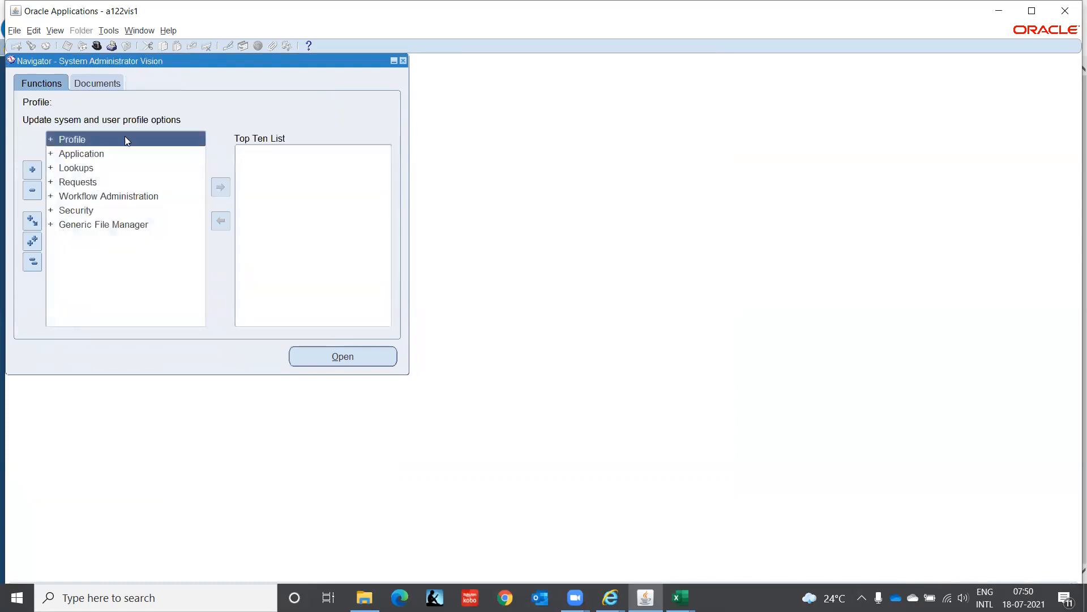
double_click(126, 140)
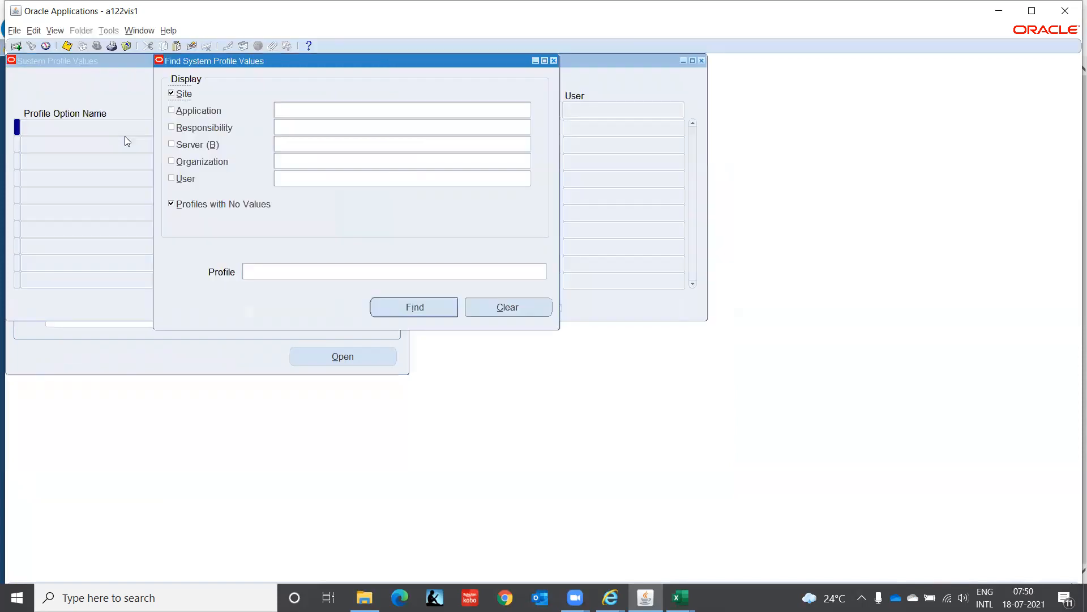
click(171, 128)
click(283, 131)
text(%)
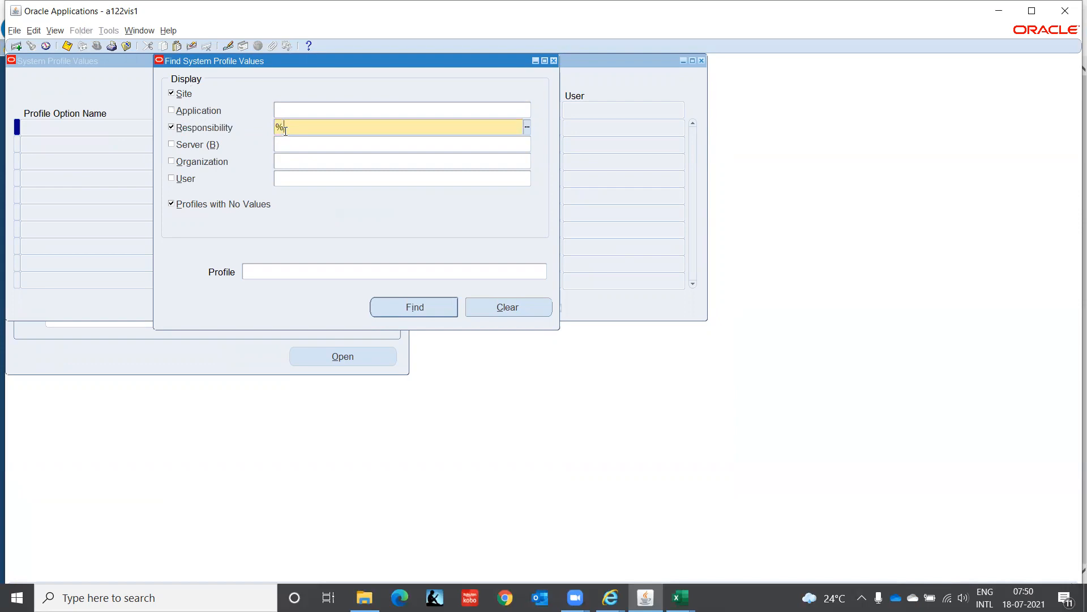
text(IT%INDIA)
key(Tab)
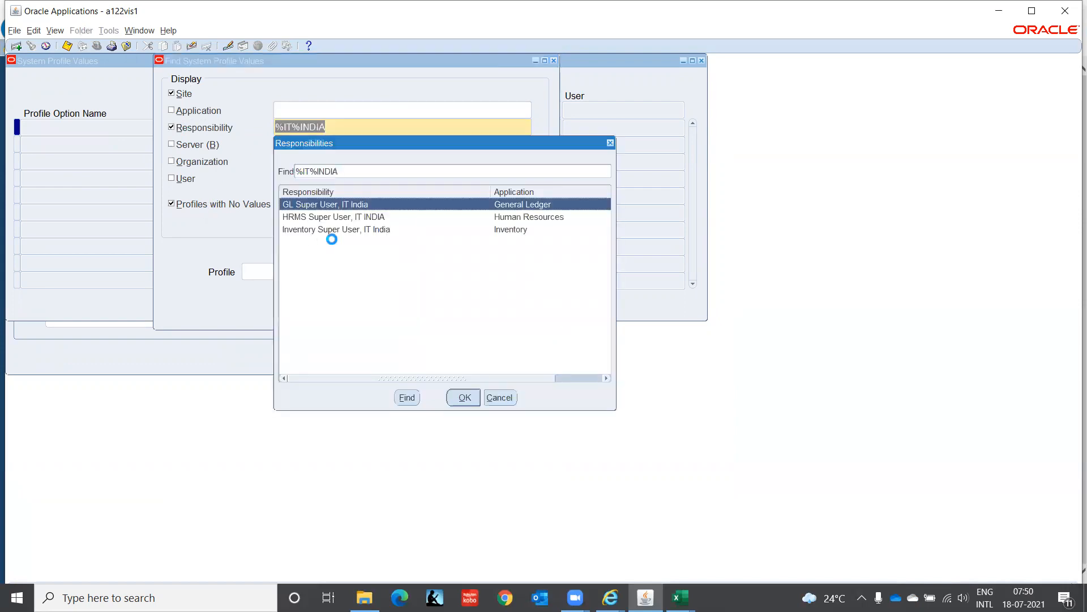
click(349, 218)
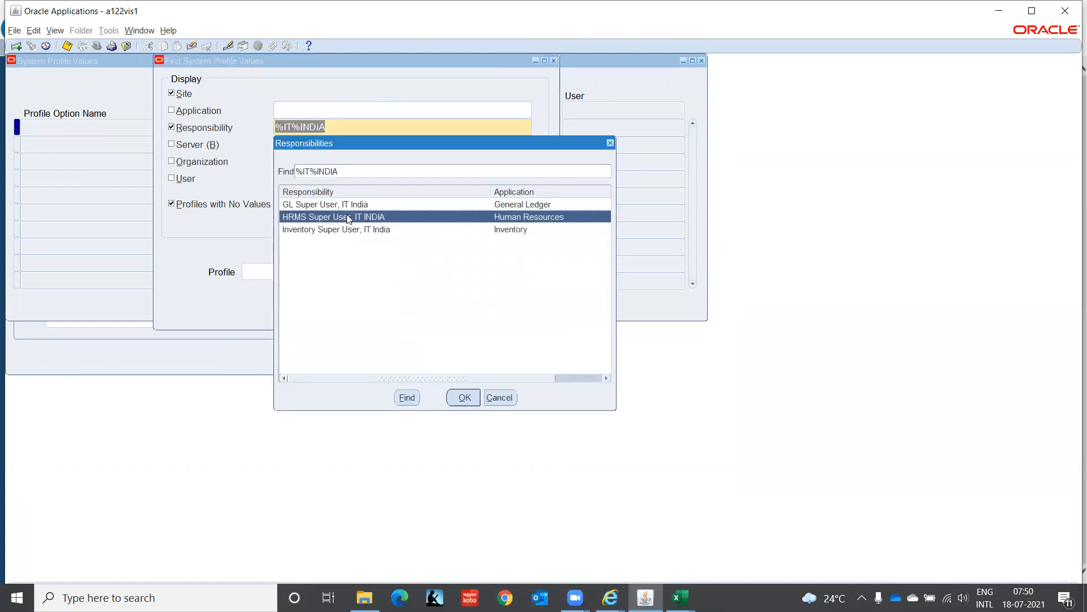
click(463, 398)
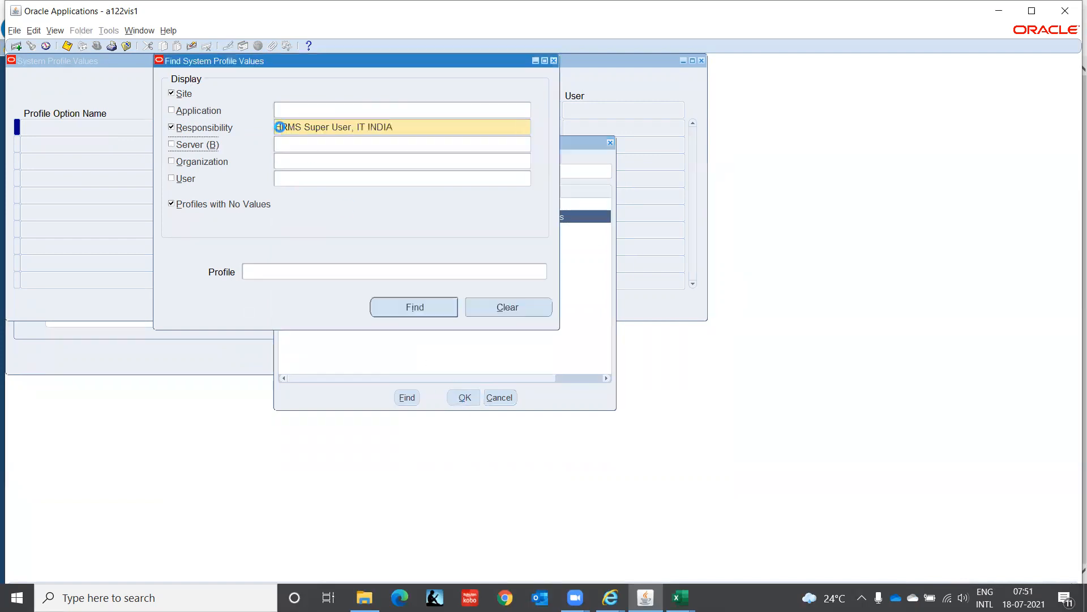
click(183, 203)
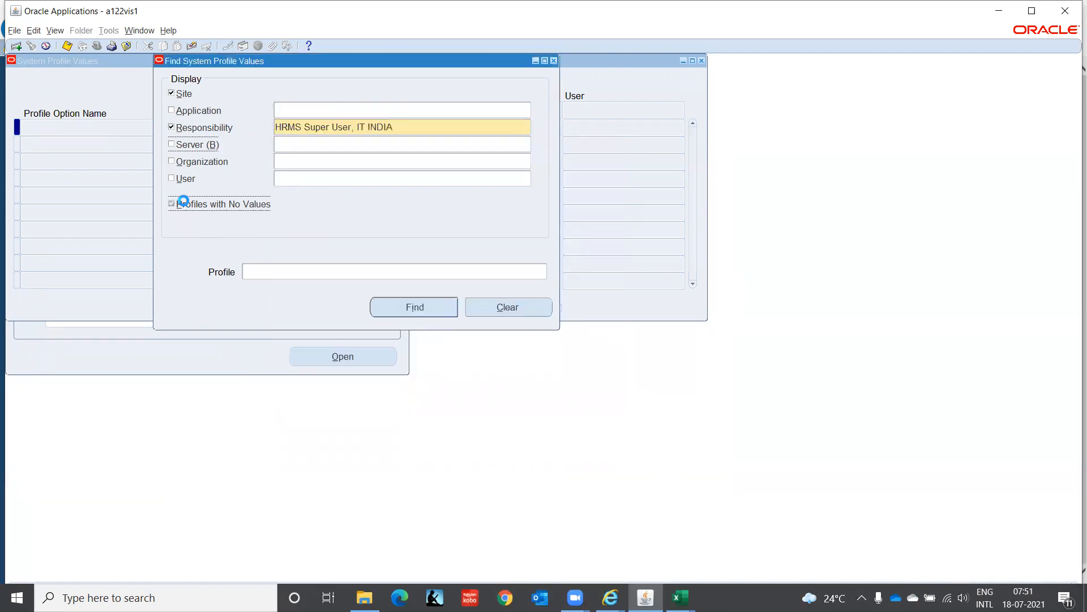
click(277, 271)
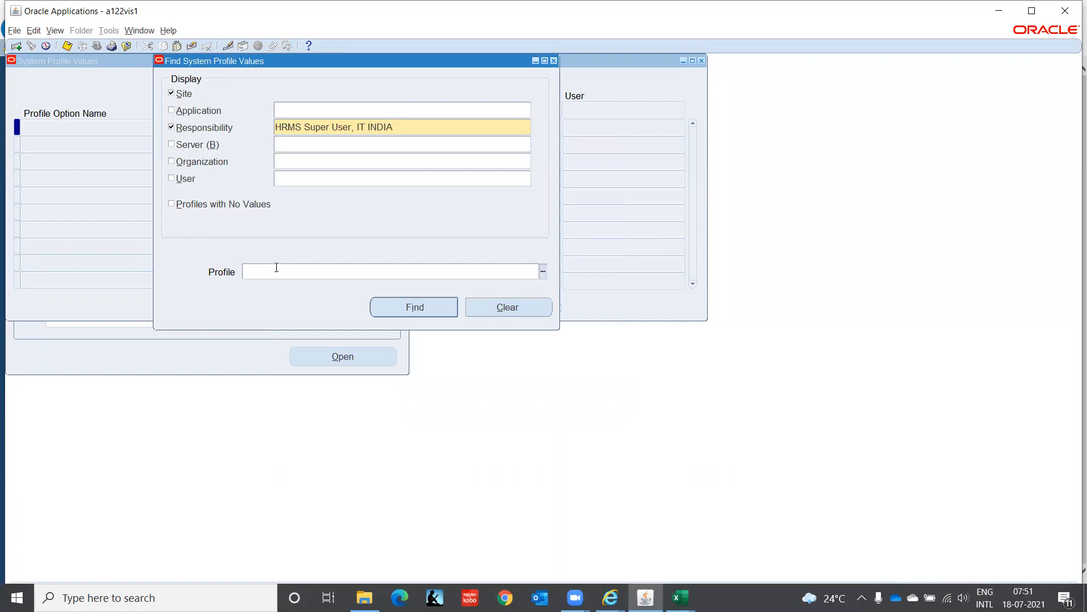
click(173, 129)
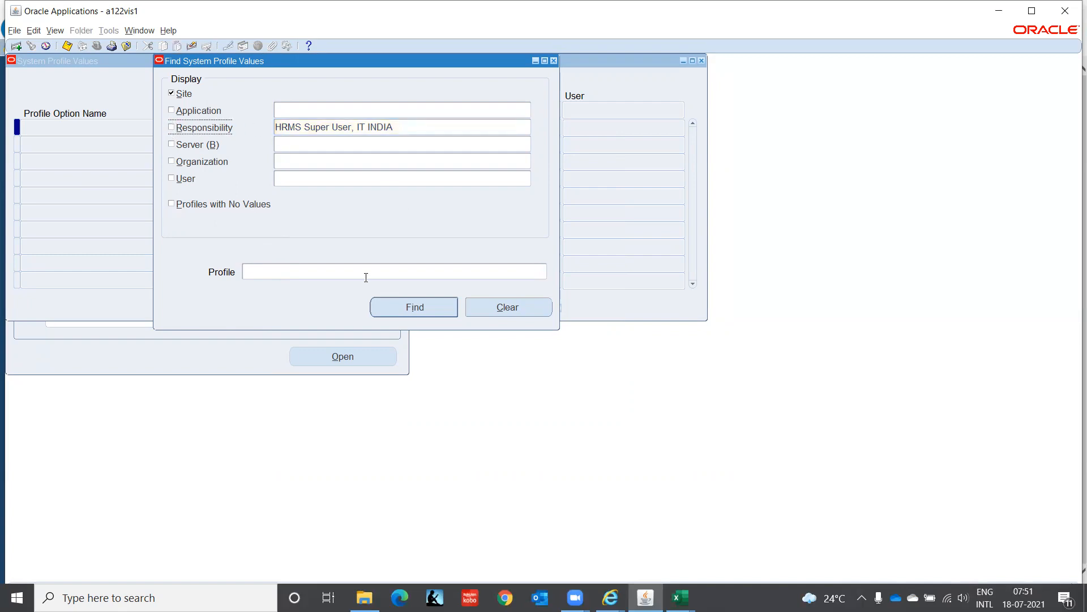
key(F4)
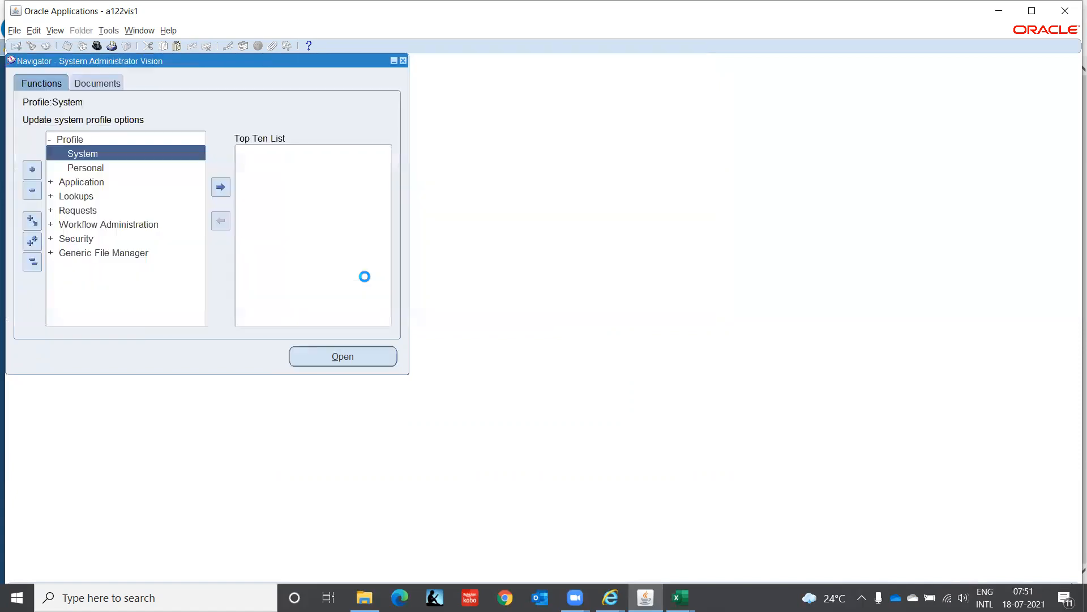
click(30, 264)
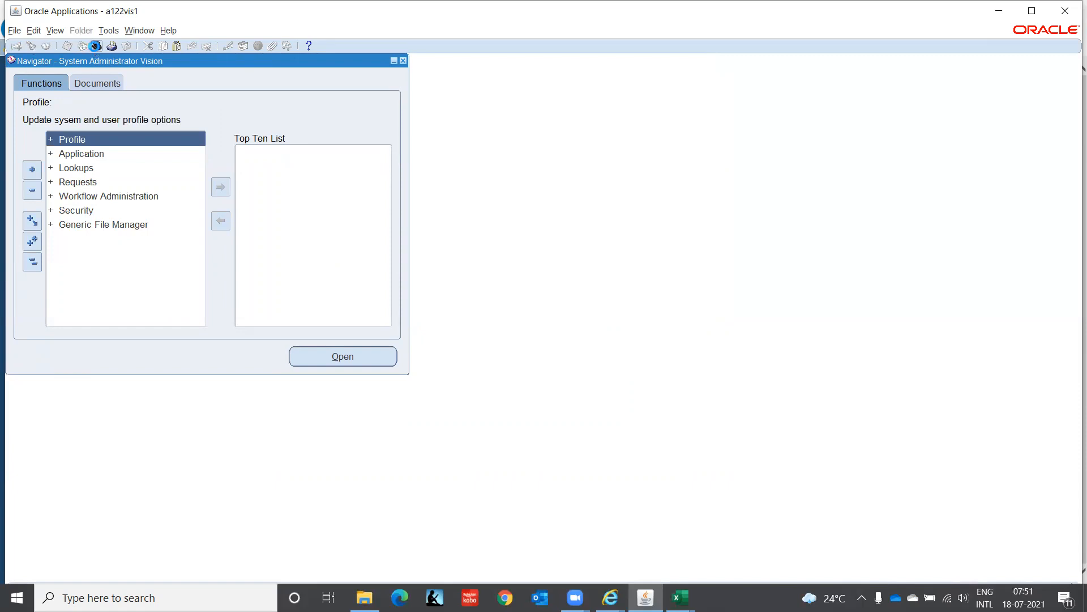
Switch to the HRMS Super User, IT INDIA responsibility.
click(95, 45)
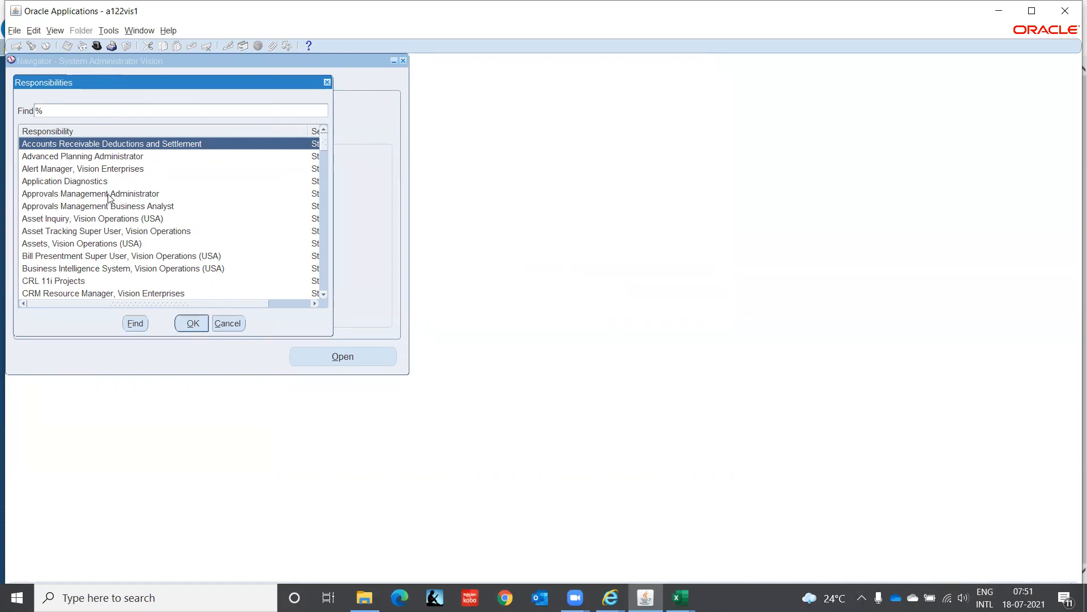
text(h)
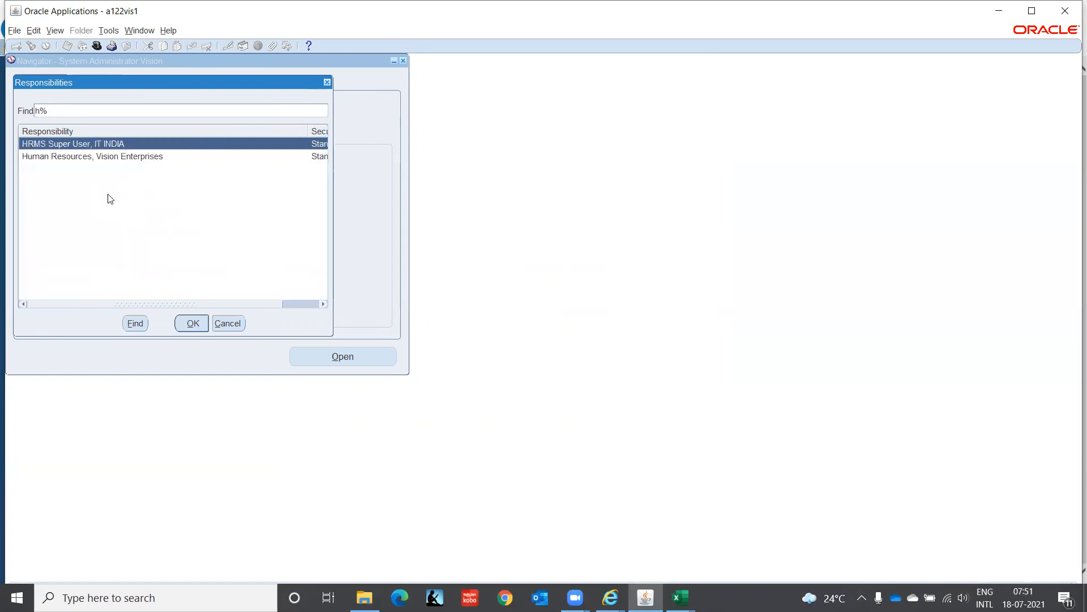
key(Return)
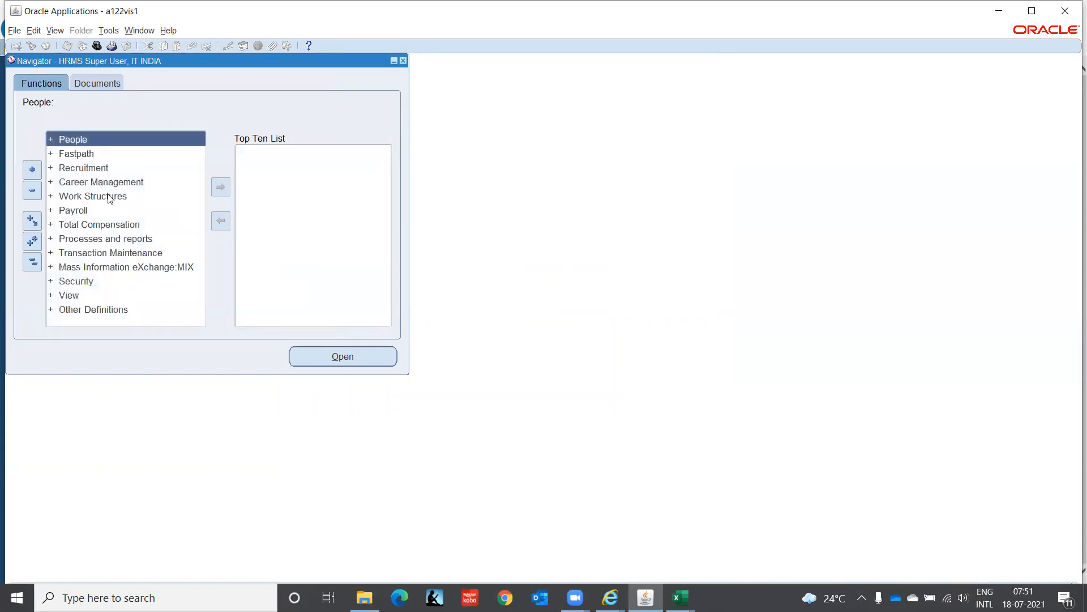
Try to open the organization Description form under Work Structures, and collapse the function list.
key(Down)
key(Down)
key(Down)
key(Down)
key(Down)
key(Down)
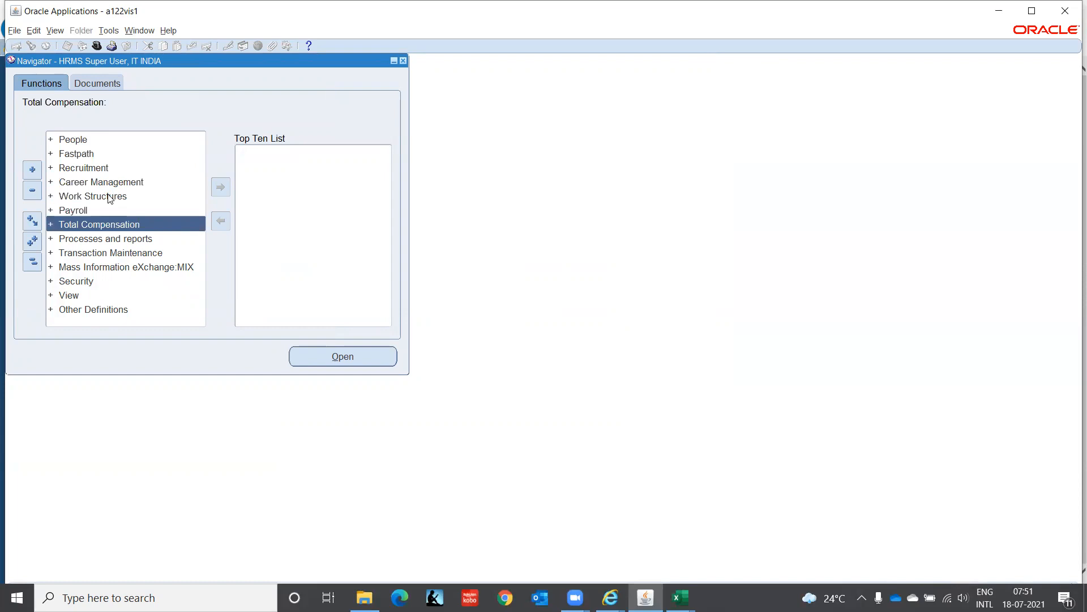
key(Up)
key(Up)
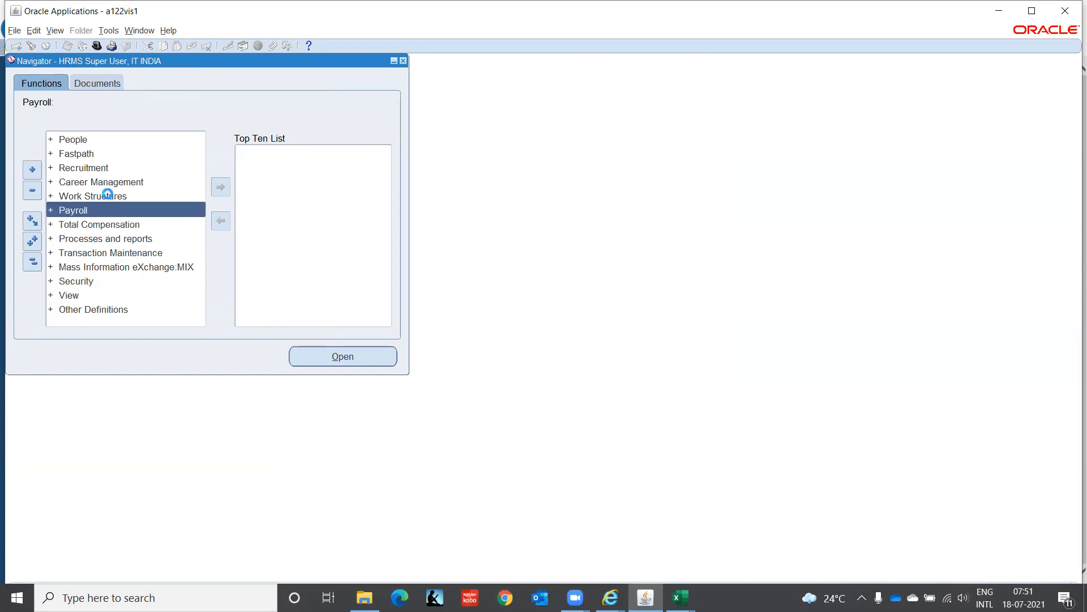
key(Return)
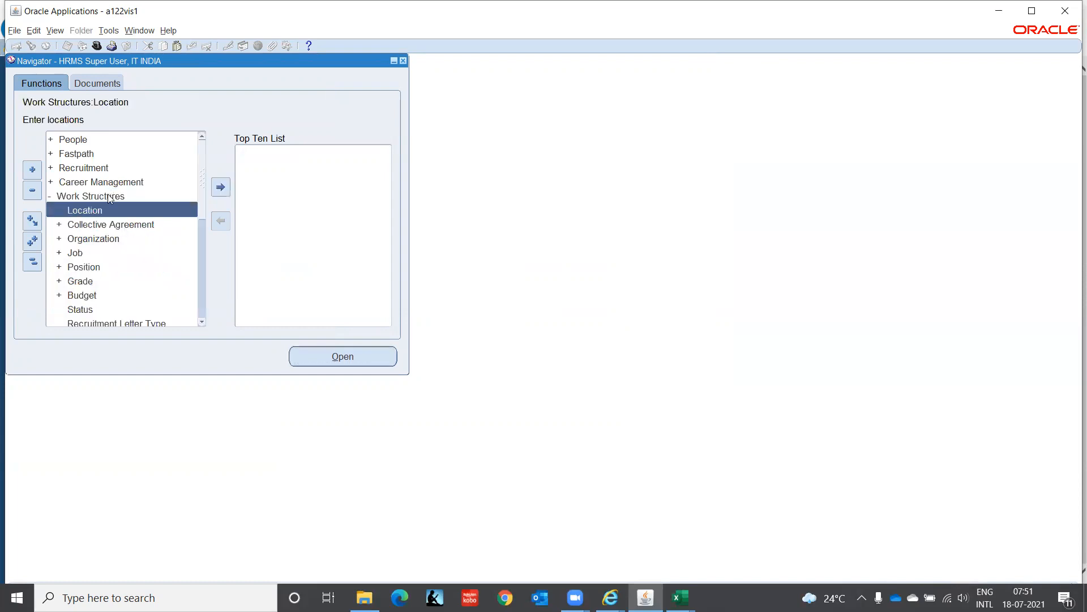
key(Down)
key(Down)
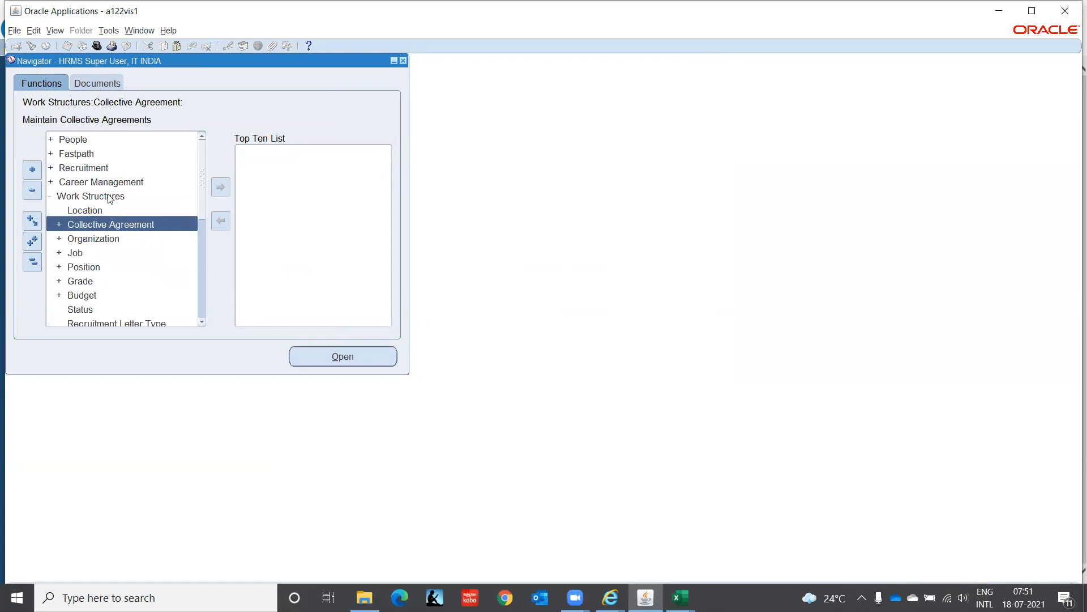
key(Return)
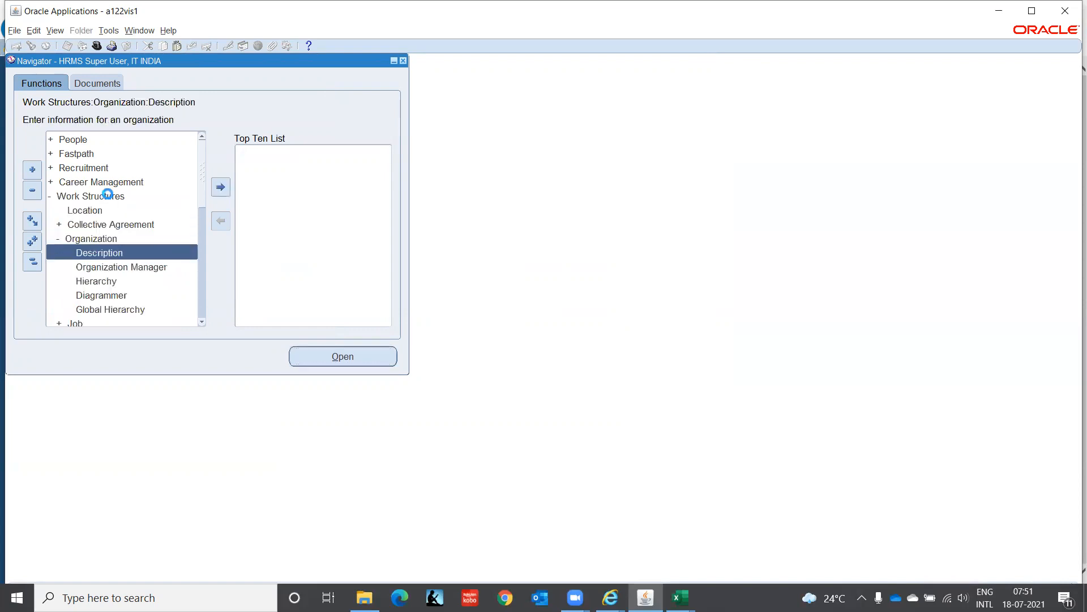
key(Return)
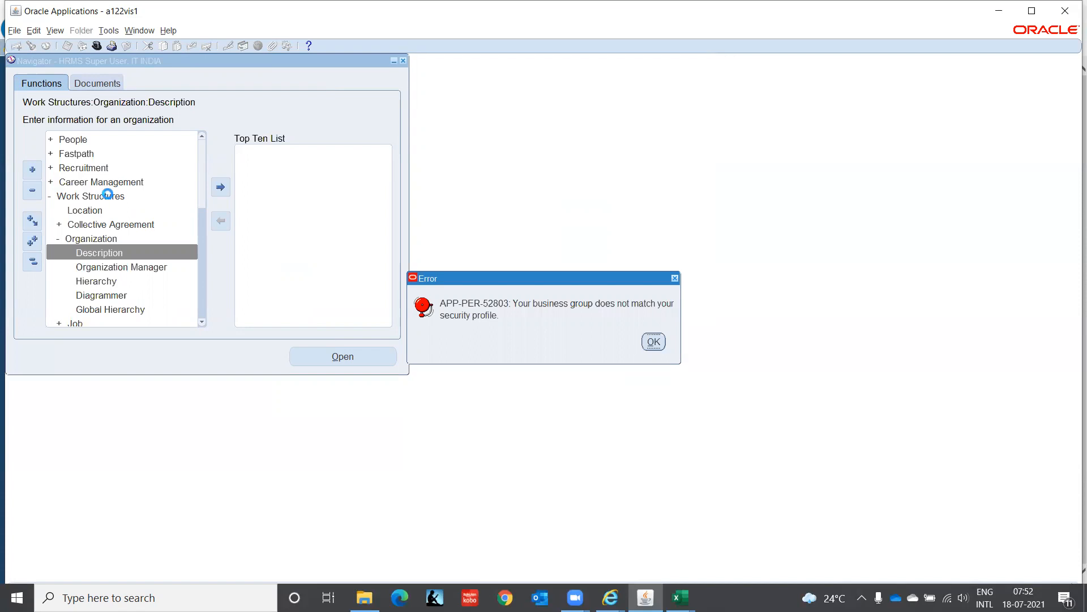
key(Return)
click(34, 264)
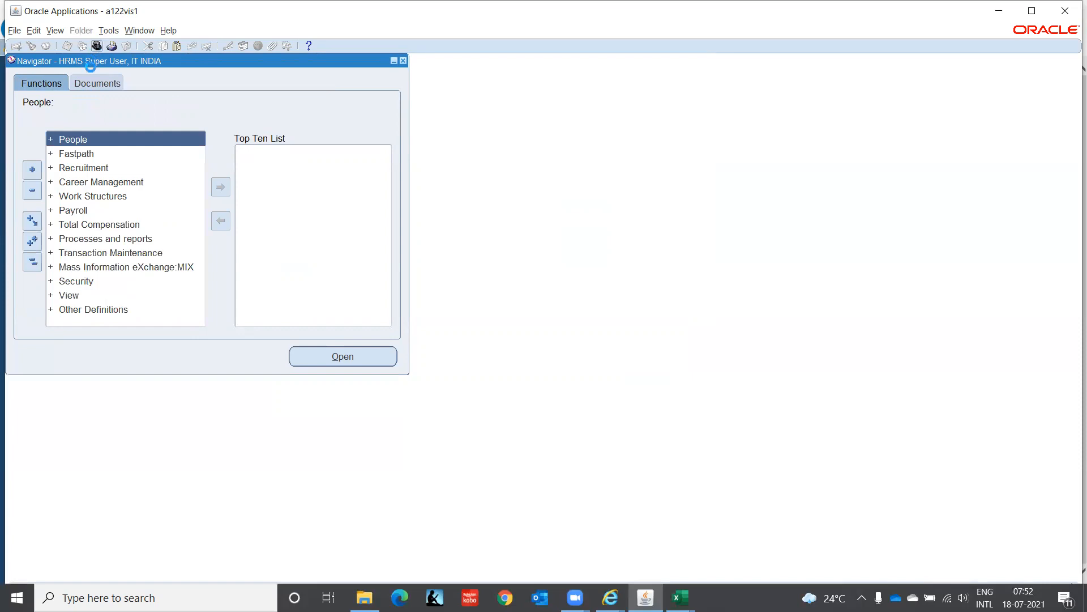
Return to the system profile search, exclude profiles with no values, and set the responsibility to HRMS Super User, IT INDIA.
key(Escape)
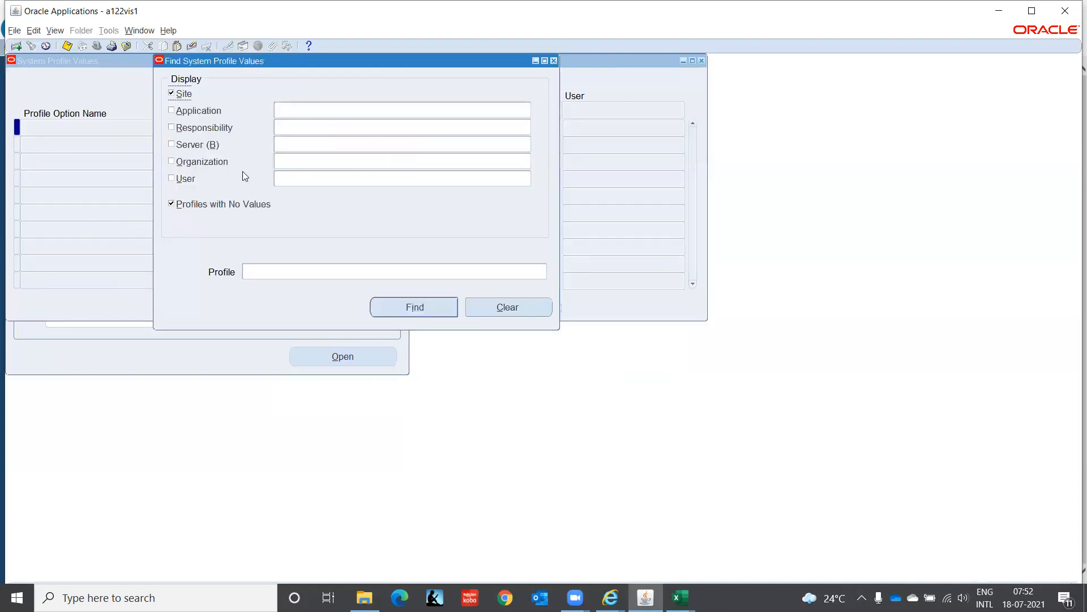
click(185, 205)
click(302, 125)
click(171, 127)
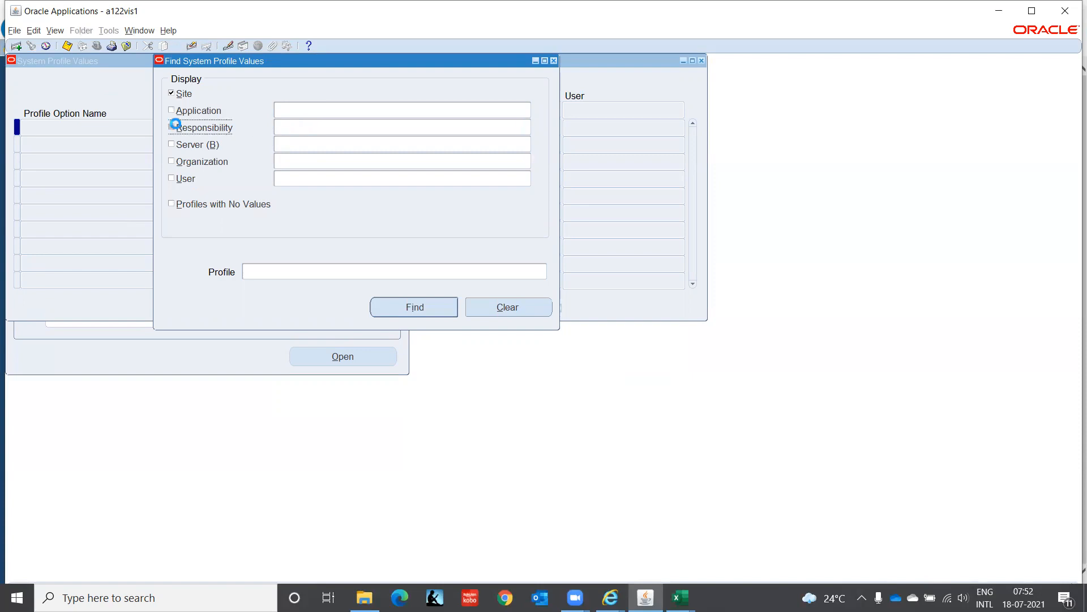
text(HRMS)
key(Tab)
click(309, 122)
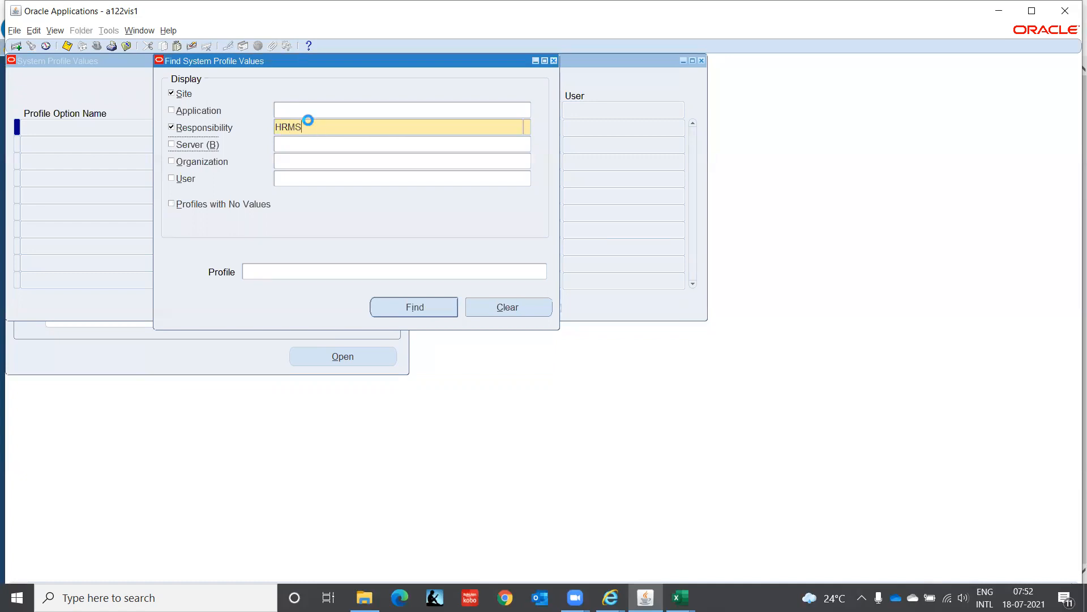
click(309, 121)
text(%IT%INDIA)
key(Tab)
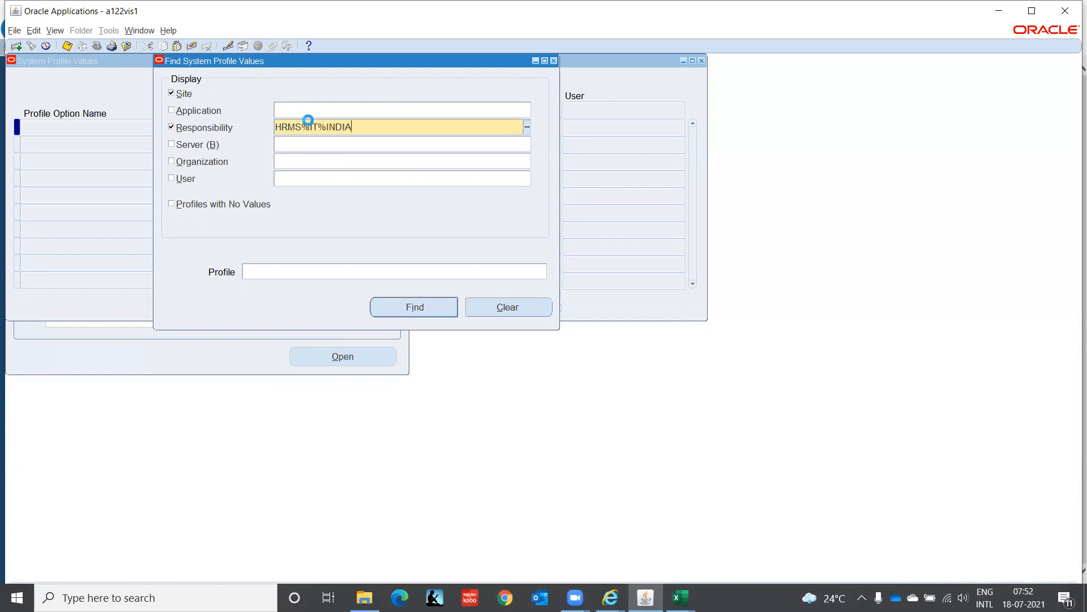
Find the system profile options matching HR%Secu% for the chosen responsibility.
click(307, 272)
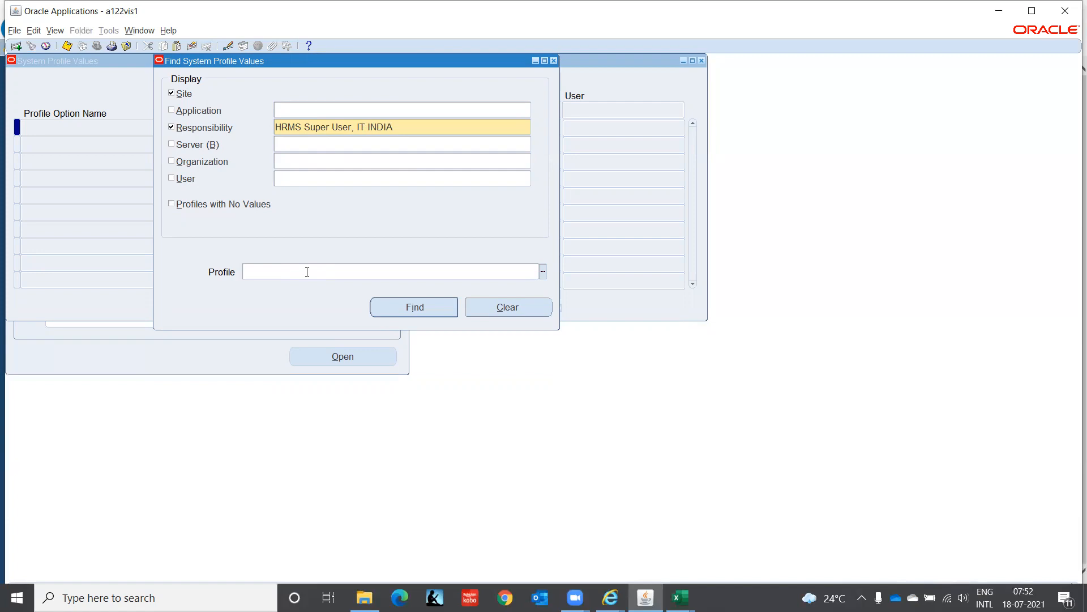
text(HR%Secu%)
click(415, 307)
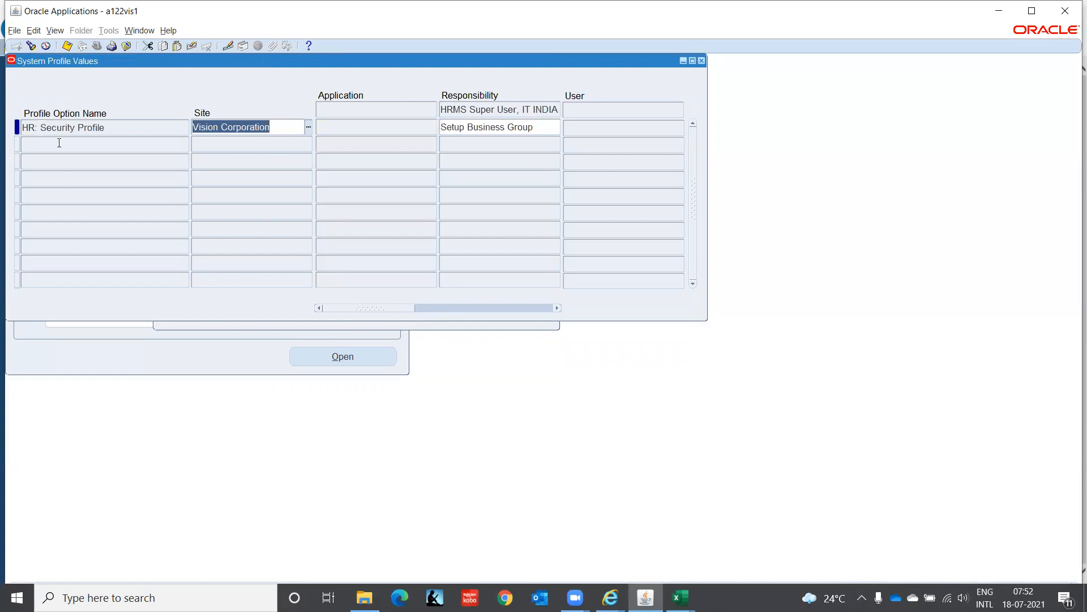
Set the HR: Security Profile to IT Corporation(India) at the responsibility level for HRMS Super User, IT INDIA.
click(537, 127)
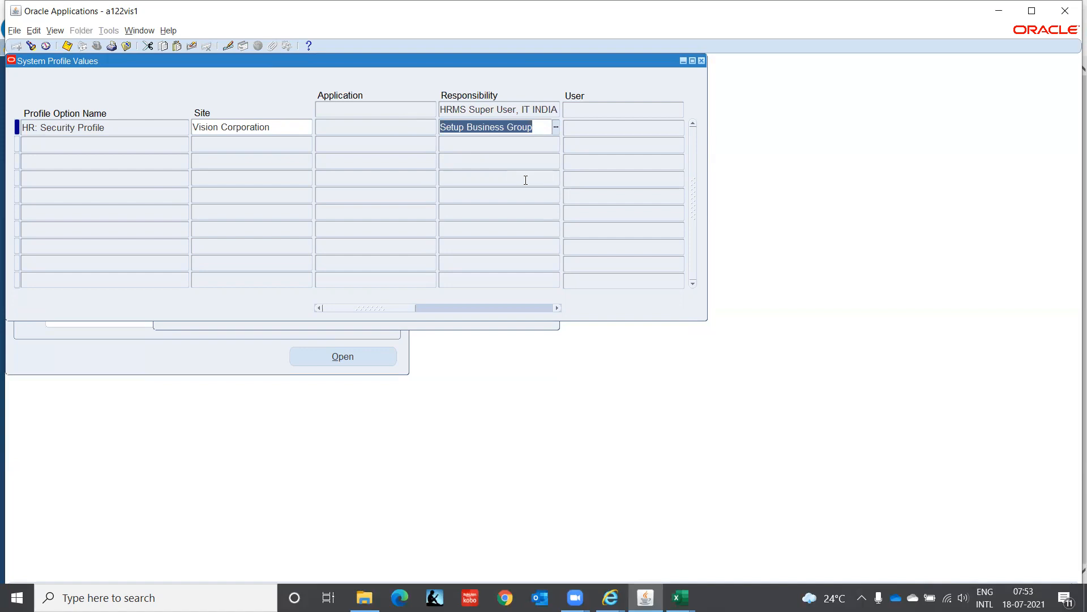
text(IT CO)
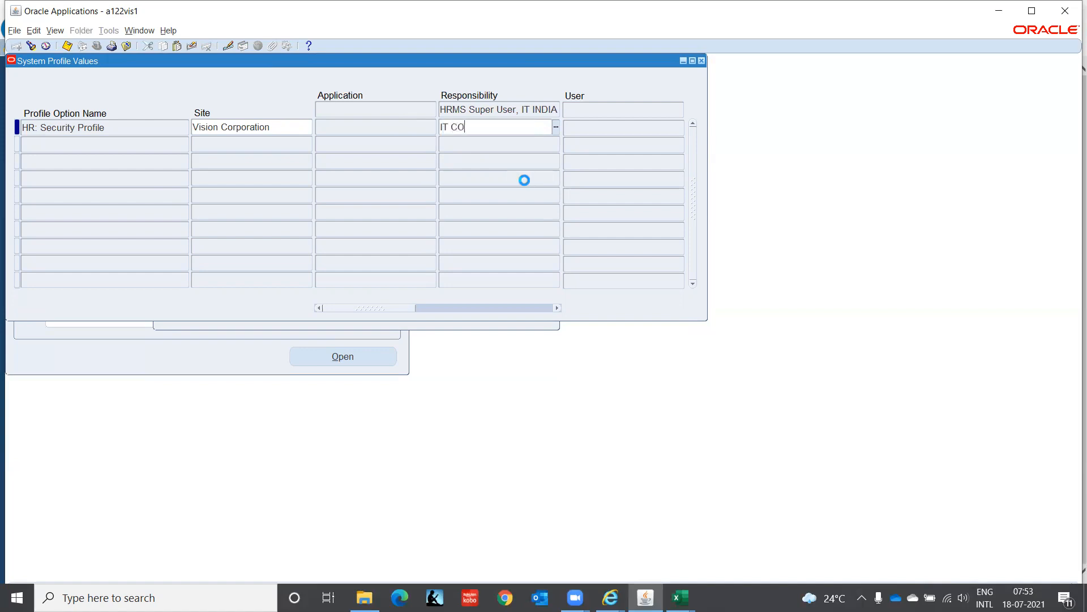
key(Tab)
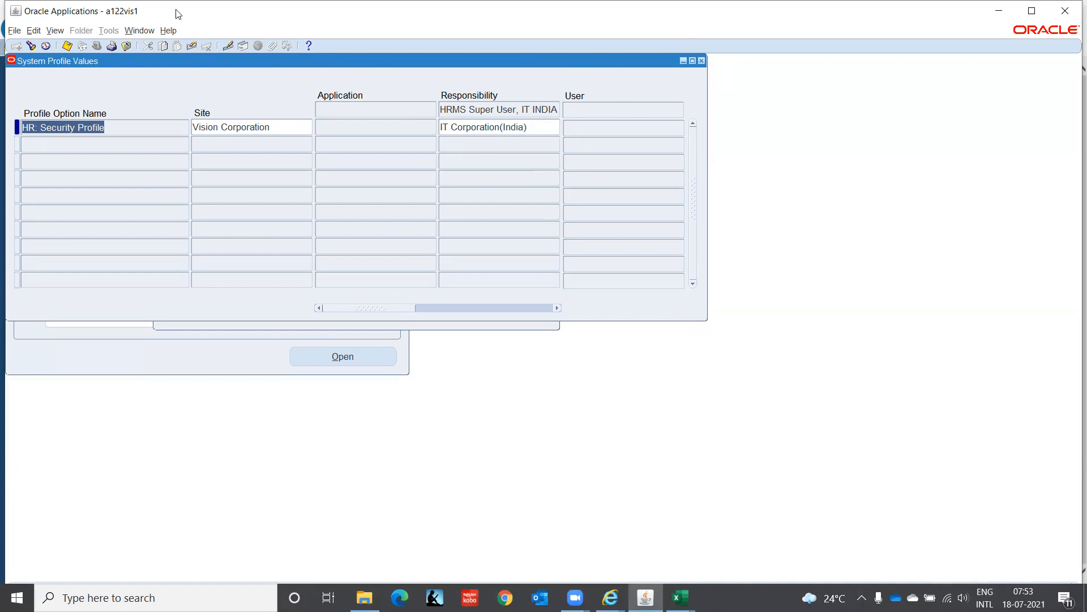
Search again for the HR security profile, changing the responsibility to Inventory Super User, IT India.
click(30, 45)
click(438, 126)
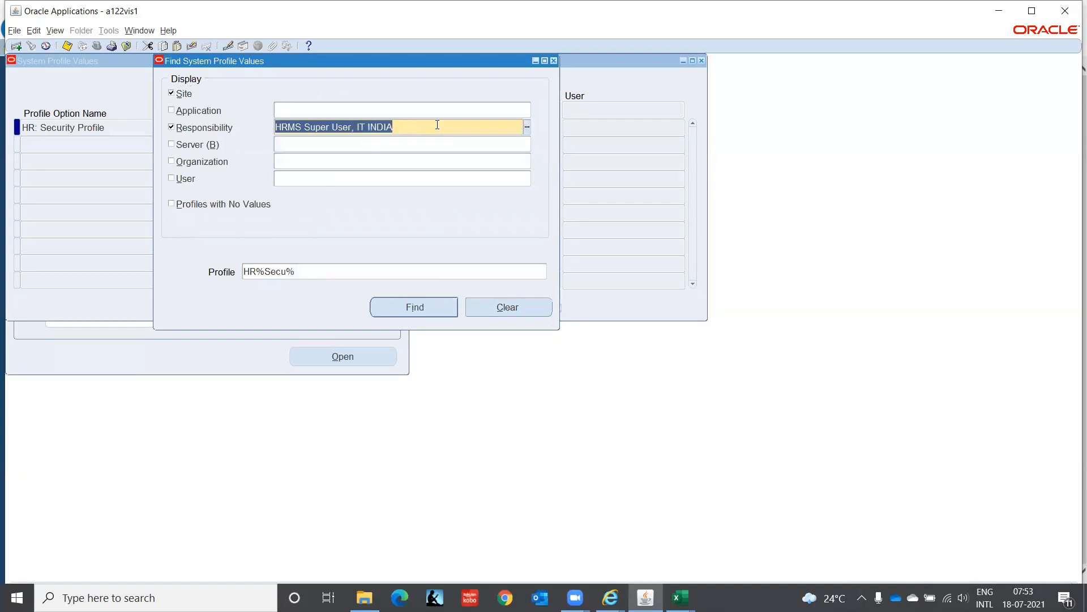
text(INve)
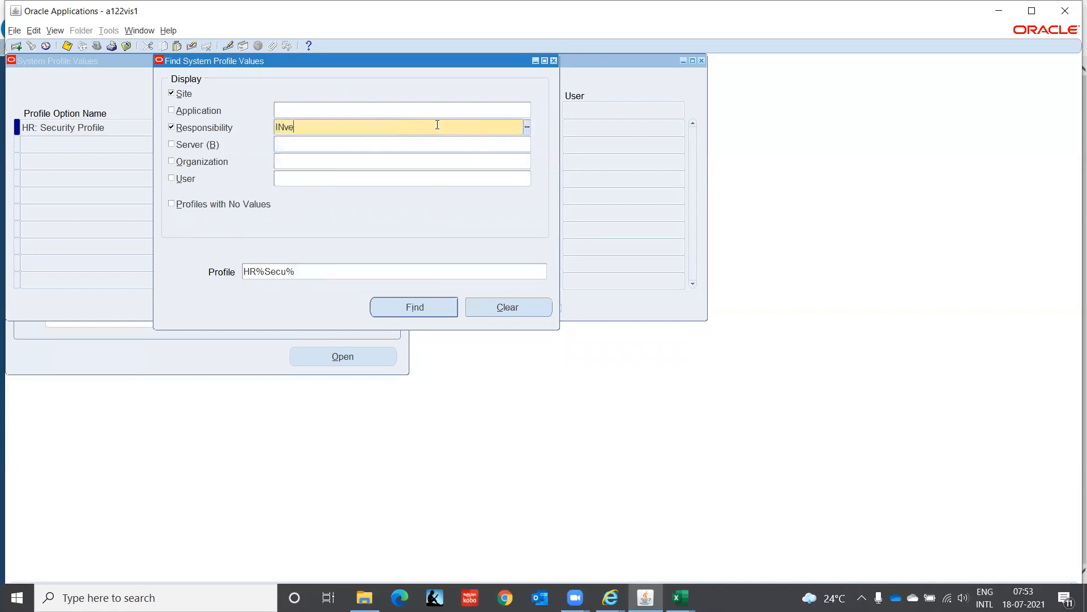
text(%IT%INDIA)
key(Tab)
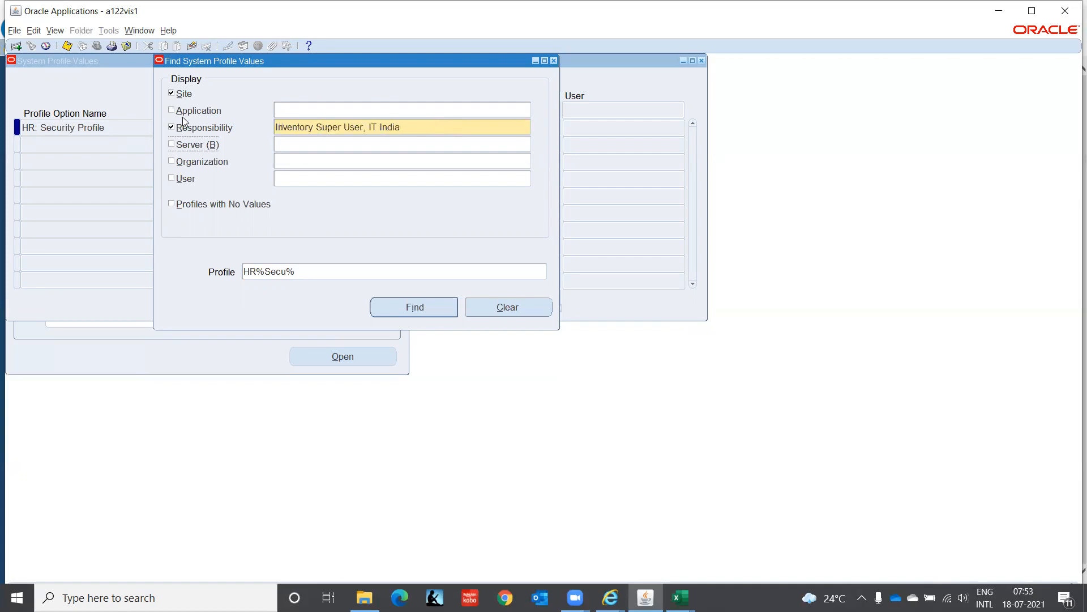
click(428, 306)
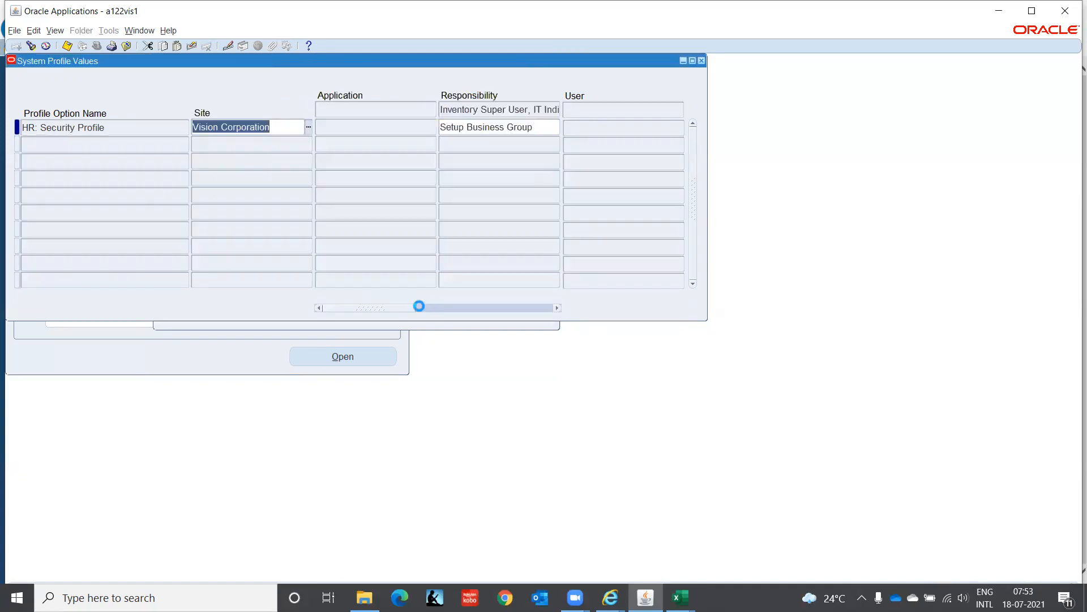
Set the HR: Security Profile to IT Corporation(India) at the responsibility level for Inventory Super User, IT India.
click(539, 127)
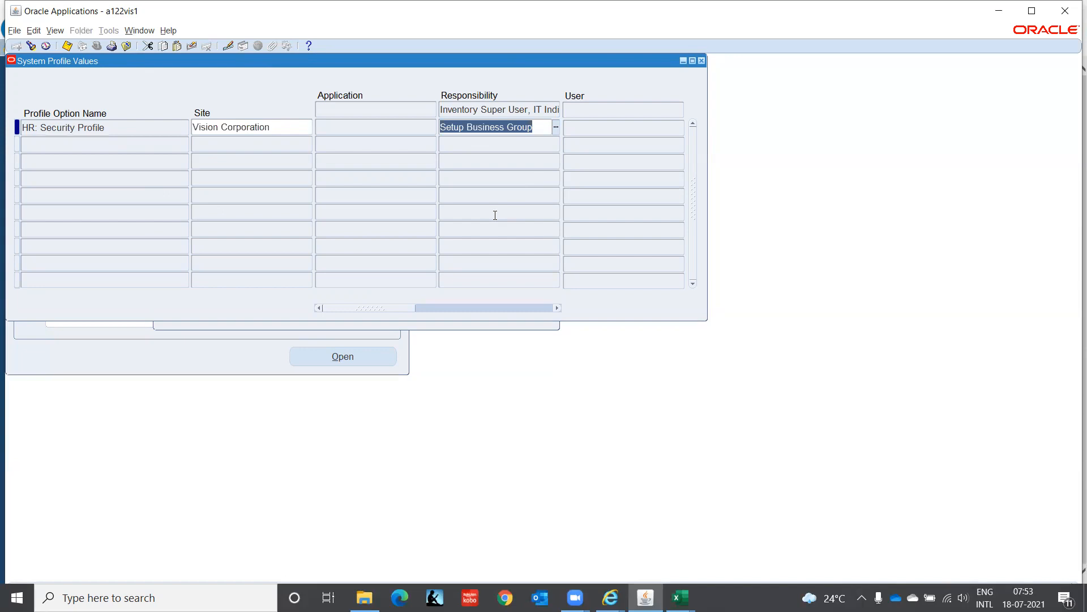
text(IT Co)
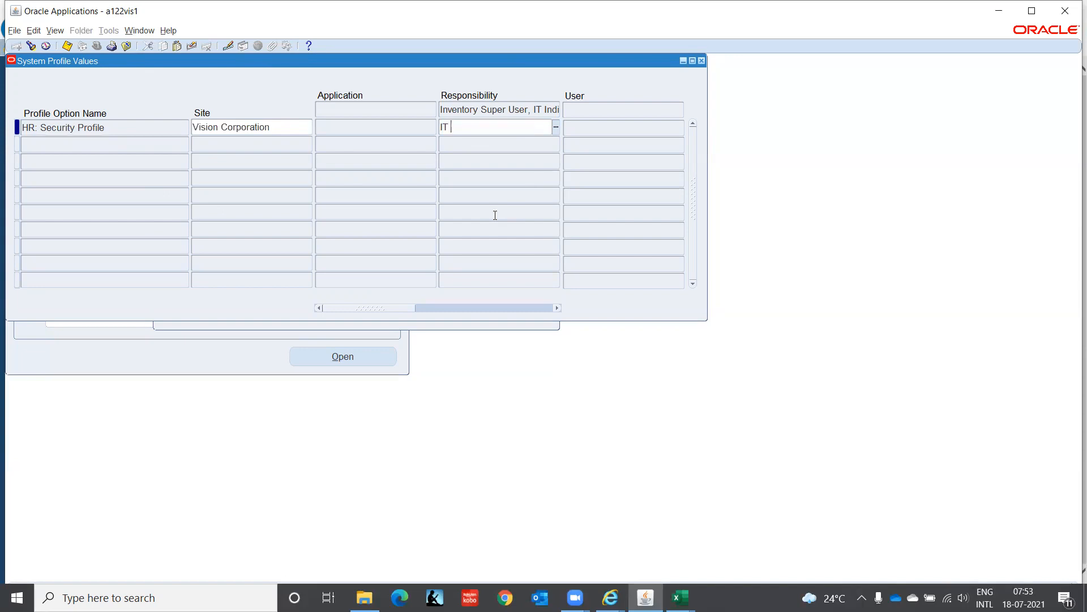
key(Tab)
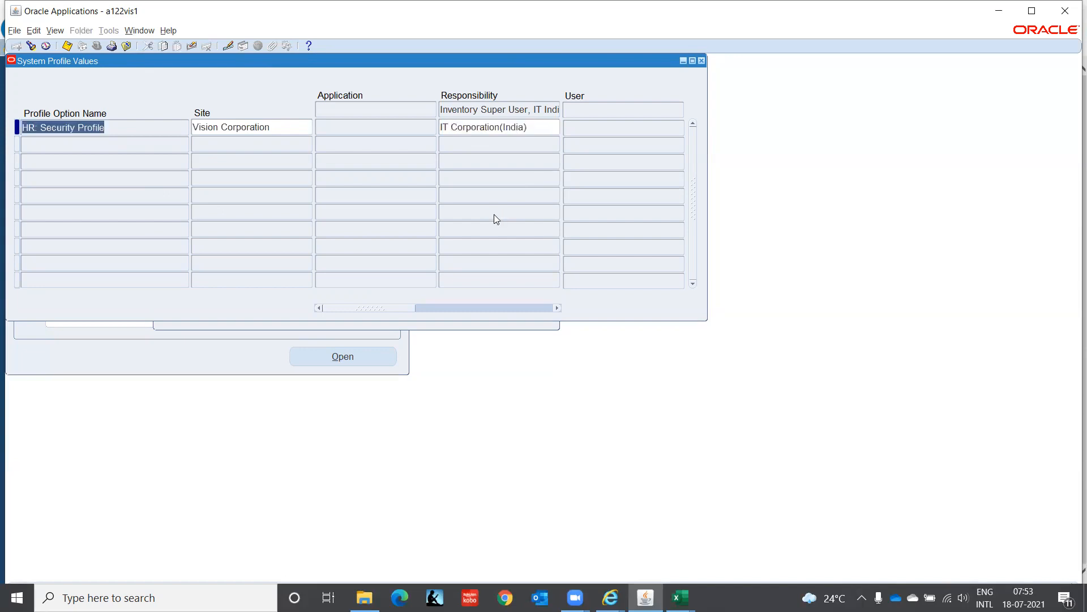
Search again for the HR security profile, changing the responsibility to GL Super User, IT India.
click(30, 46)
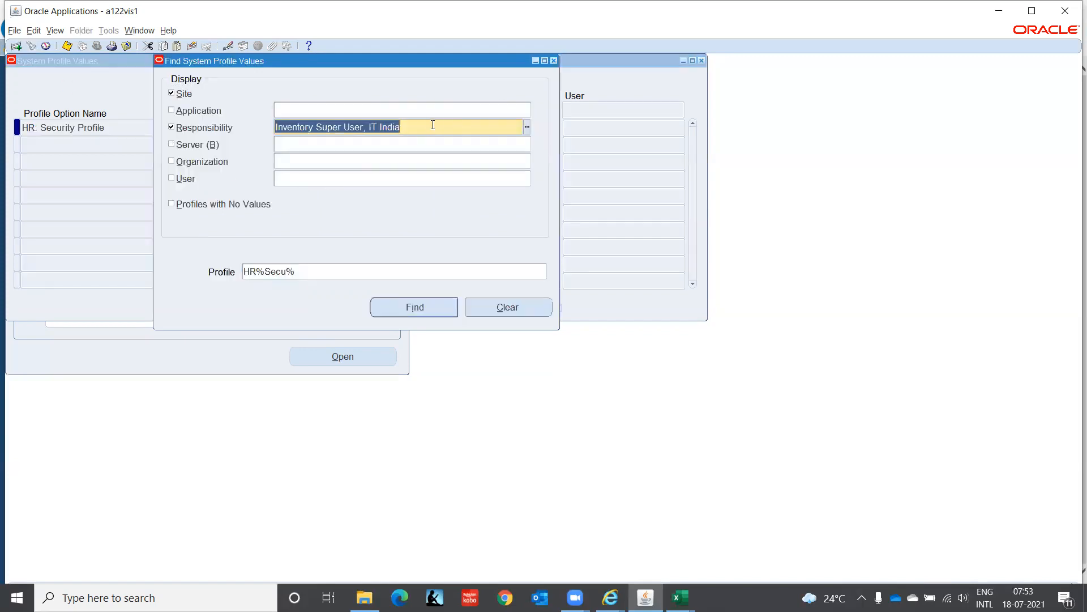
text(GL)
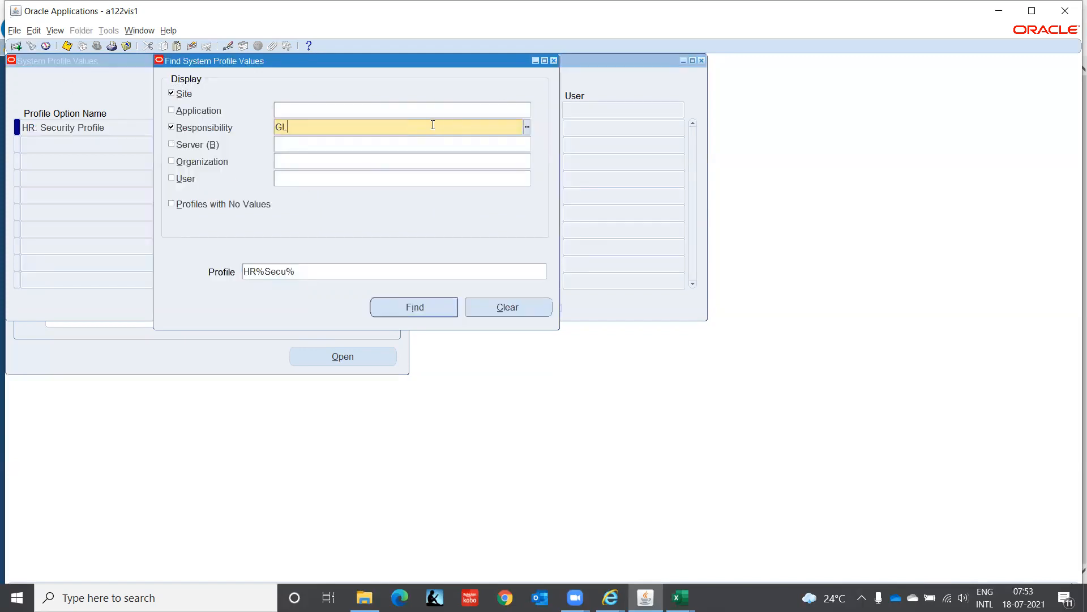
text(%IT%India)
key(Tab)
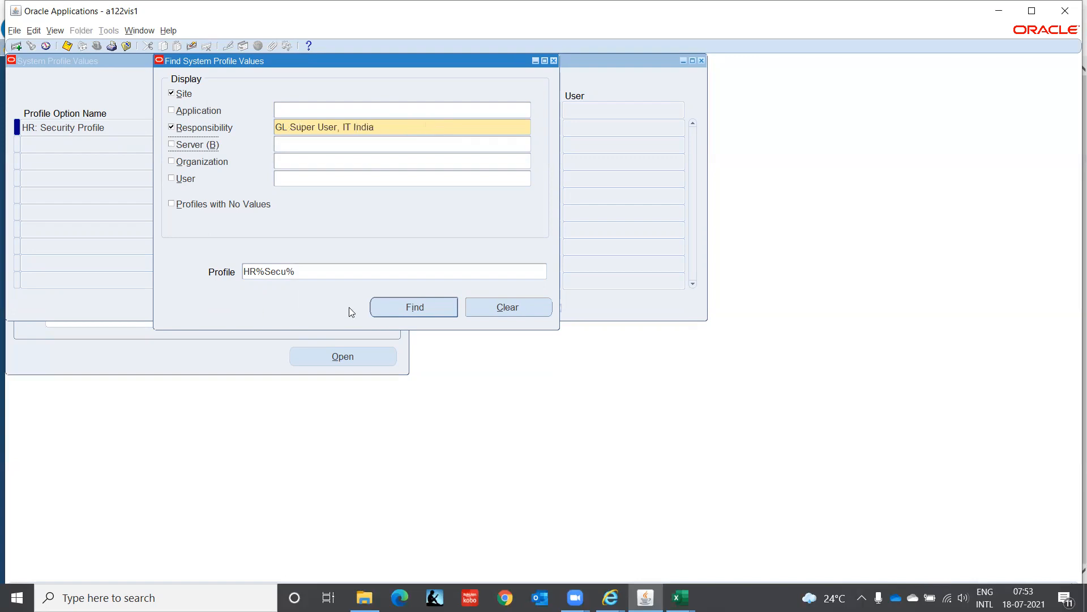
click(403, 313)
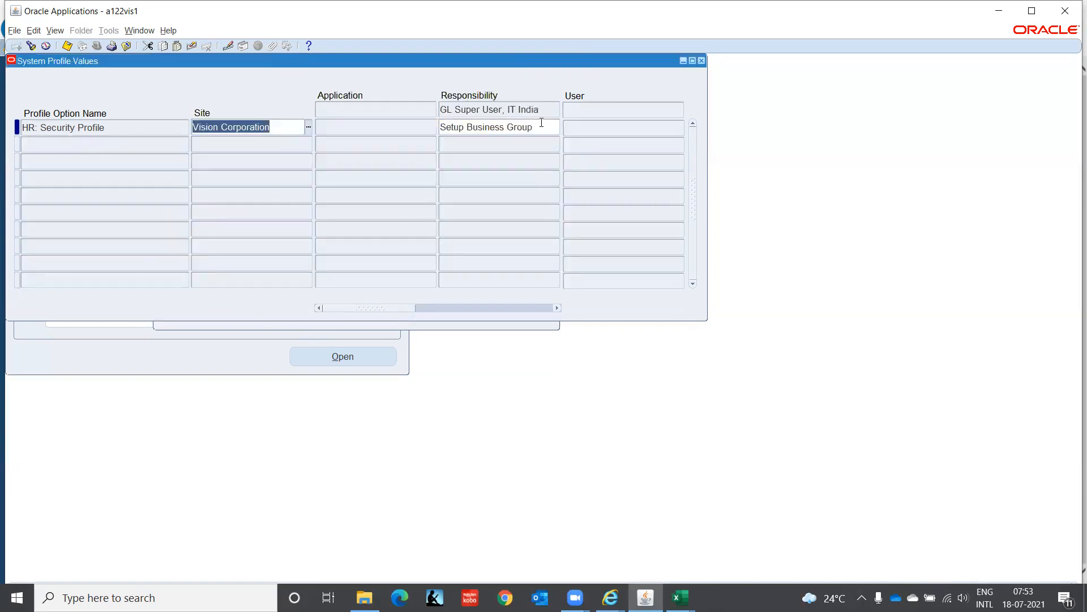
Set the HR: Security Profile to IT Corporation(India) for GL Super User, IT India, and close the system profile values.
click(541, 122)
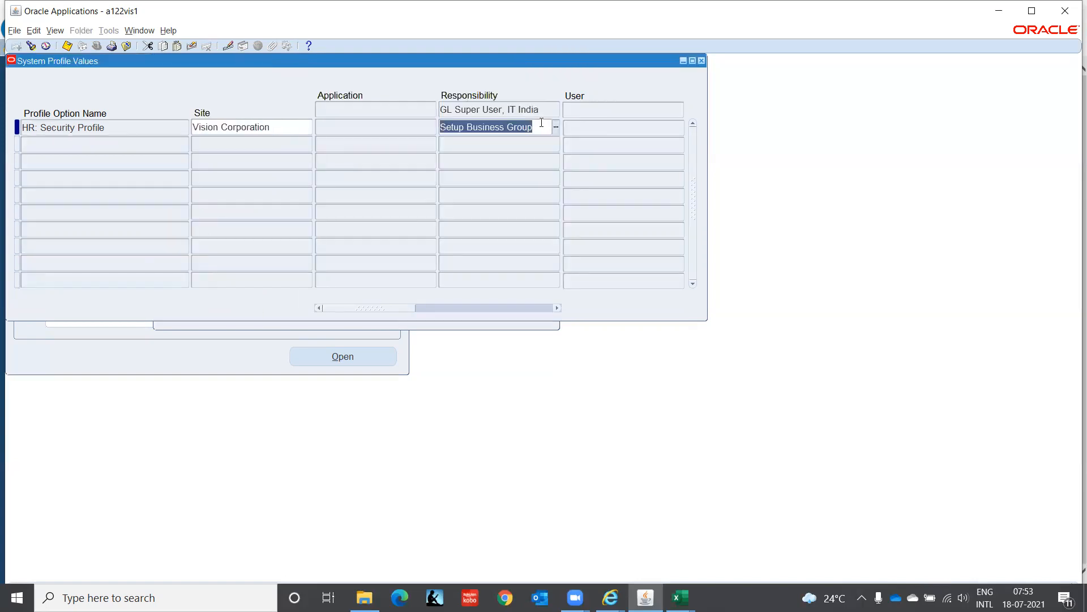
text(IT CO)
key(Tab)
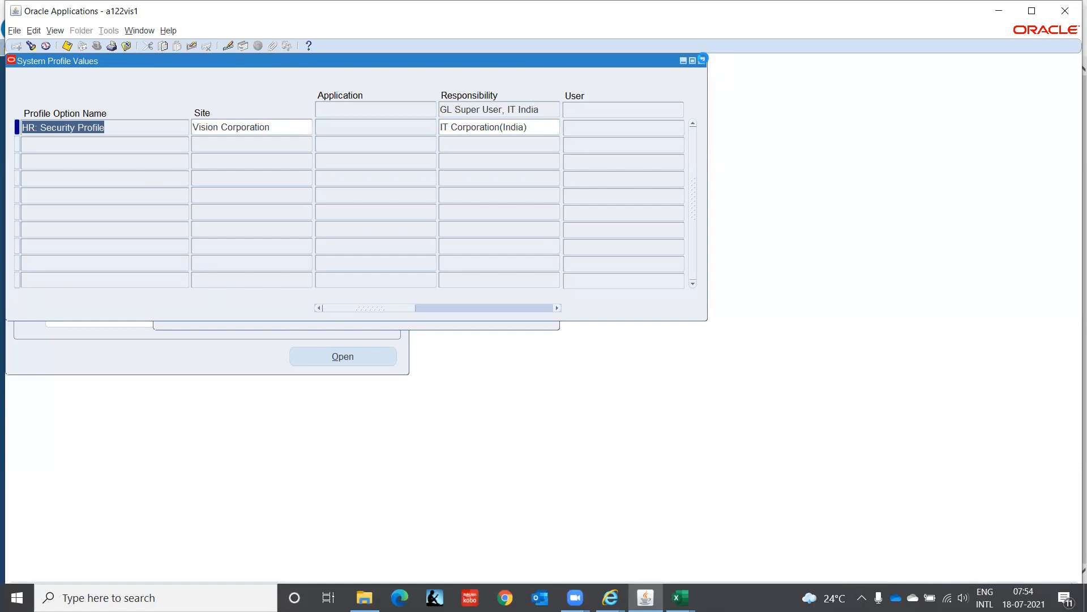
click(703, 60)
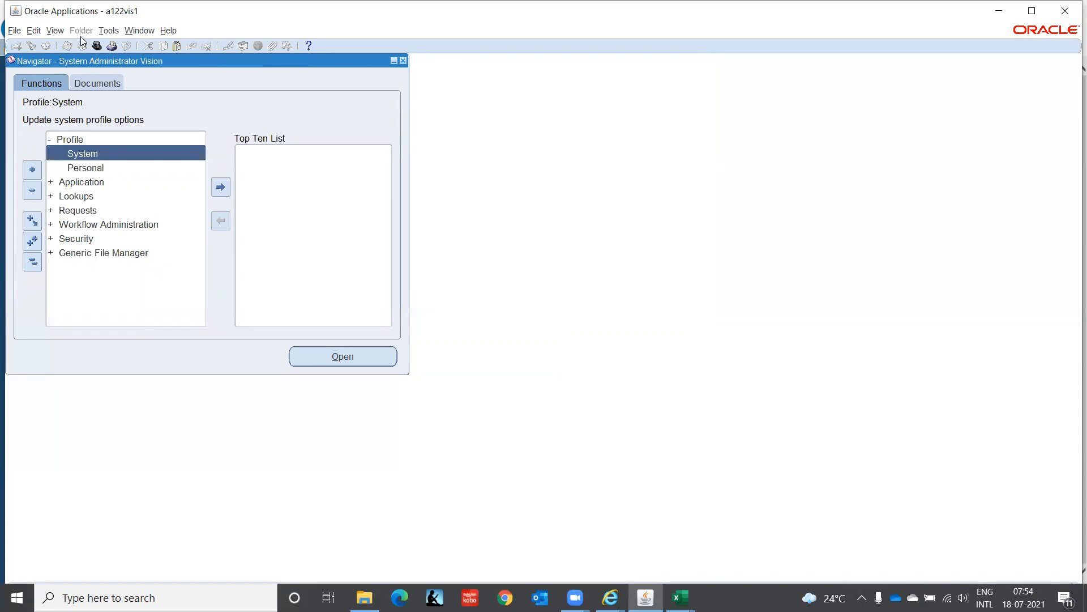
Switch to the Inventory Super User, IT India responsibility.
click(96, 46)
text(h%)
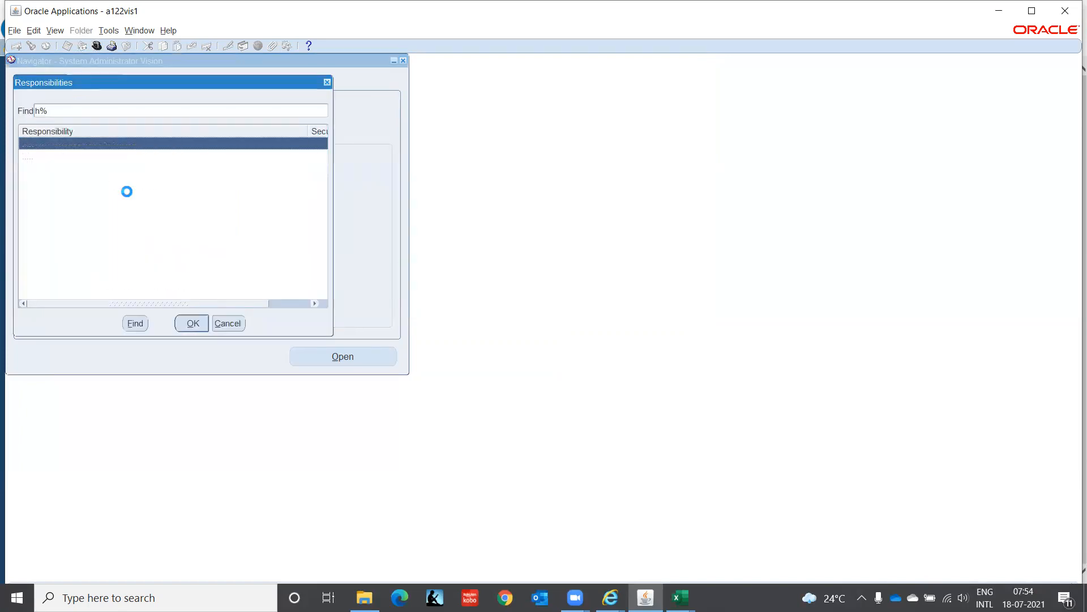
key(BackSpace)
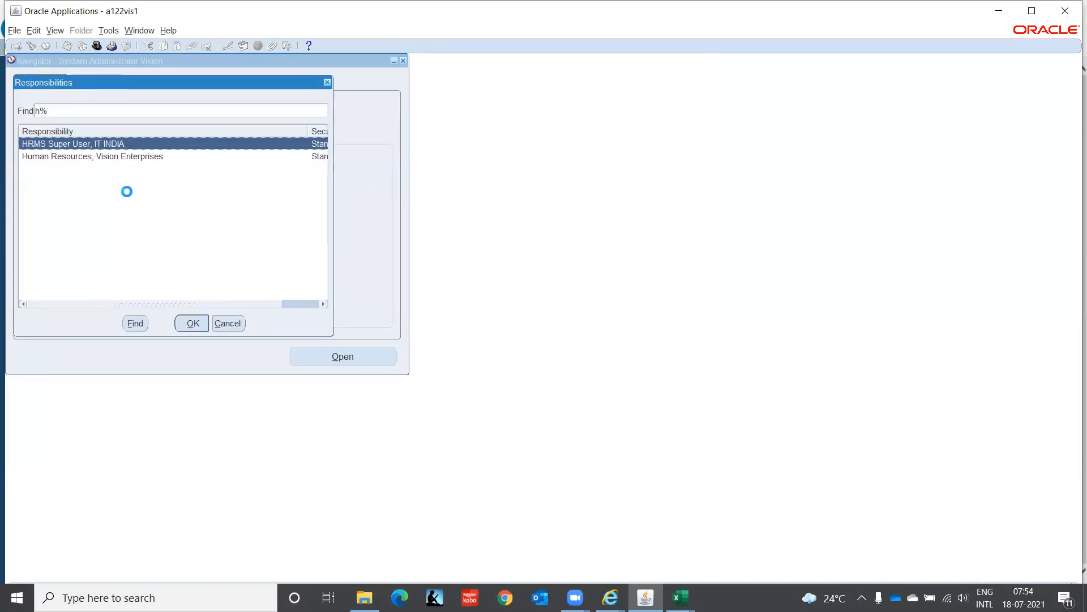
text(in)
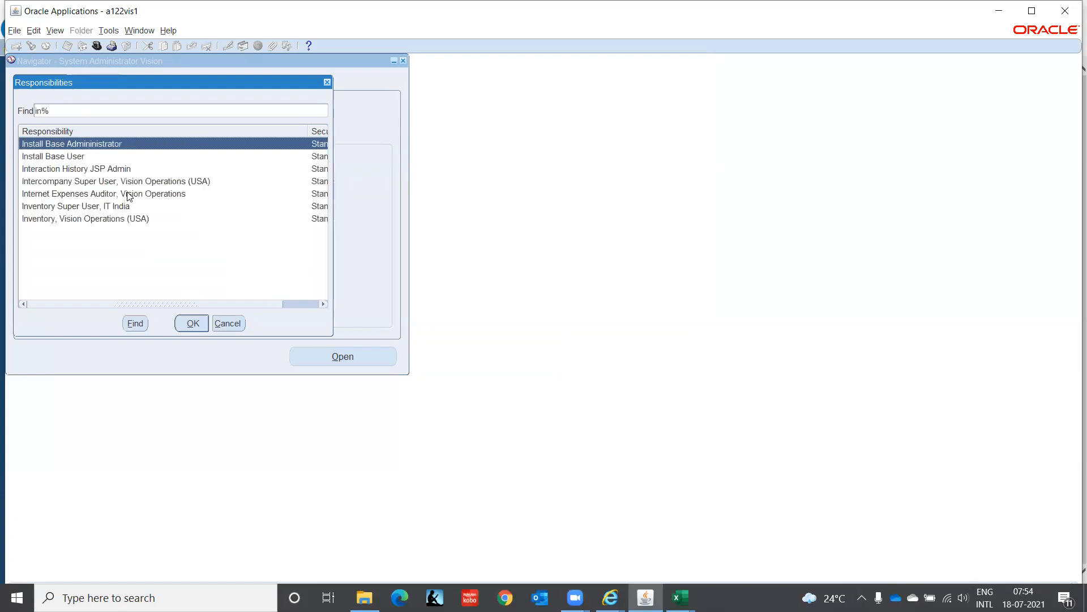
key(Down)
key(Down)
key(Down)
key(Down)
key(Down)
key(Down)
key(Up)
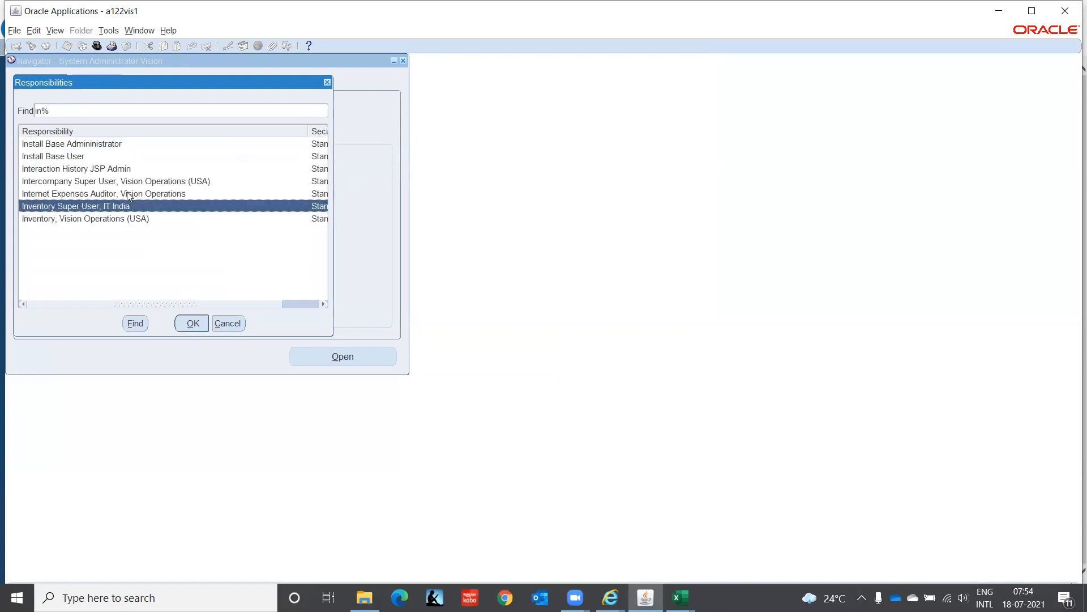
key(Return)
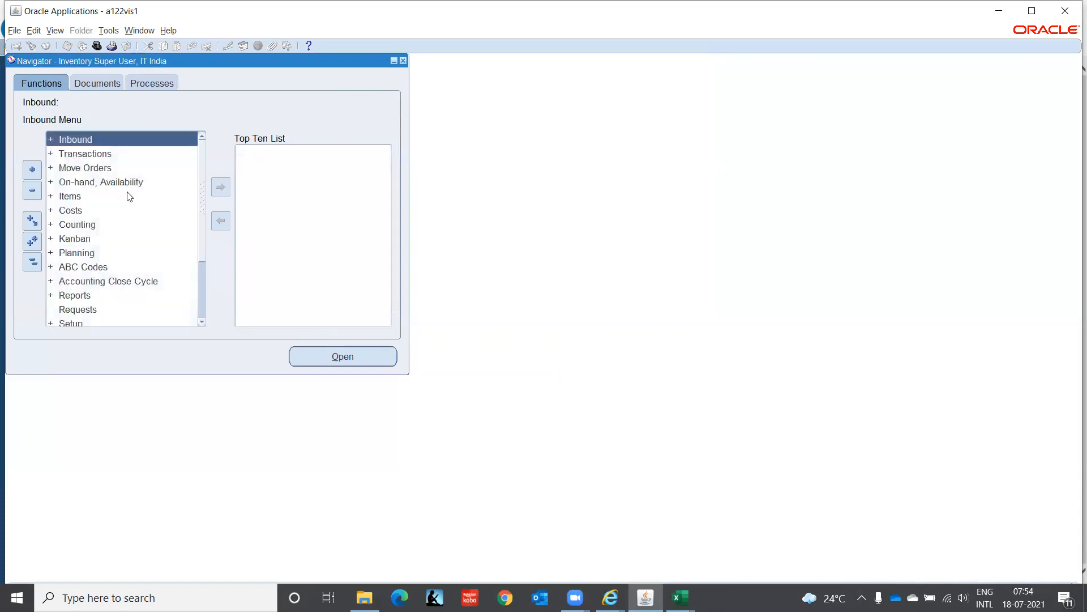
Expand the Setup functions of the Inventory Super User, IT India responsibility.
key(Down)
key(Down)
key(Down)
key(Down)
key(Down)
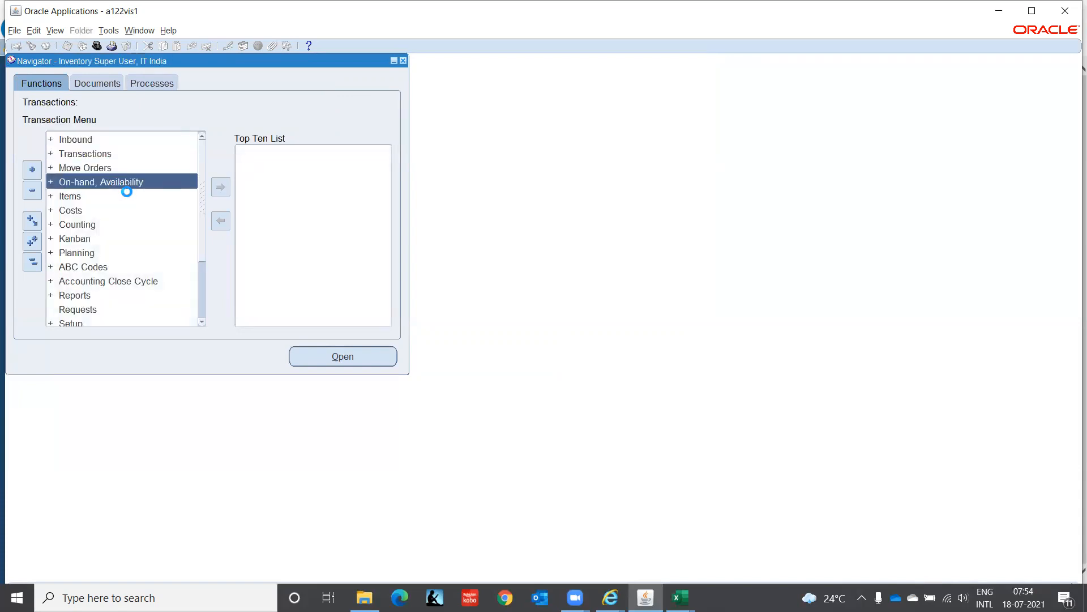
key(Down)
key(Down)
key(Down)
key(Down)
key(Down)
key(Down)
key(Down)
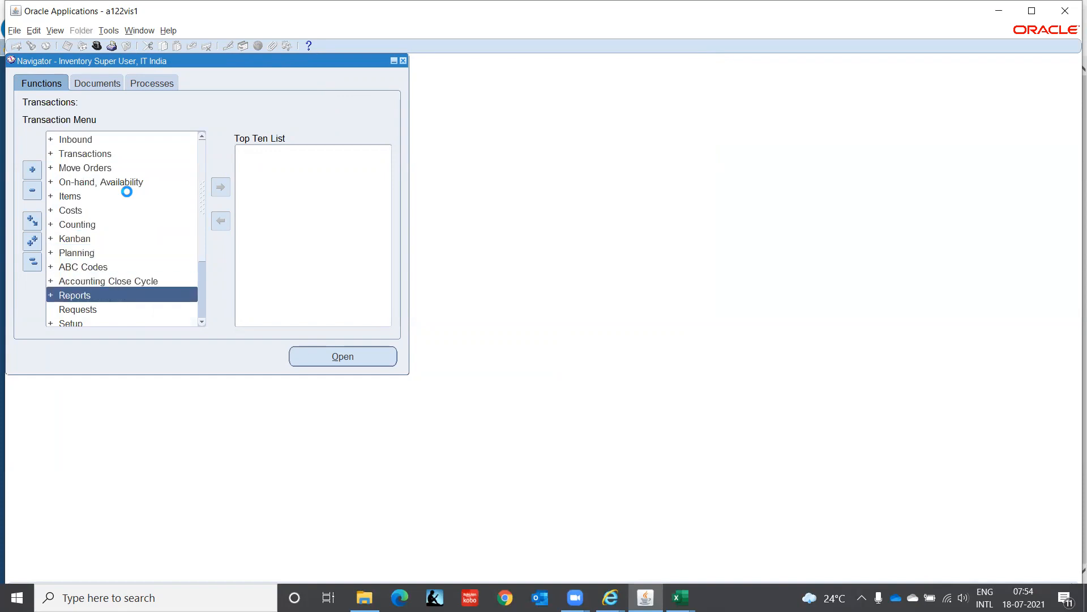
key(Down)
key(Down)
key(Down)
key(Down)
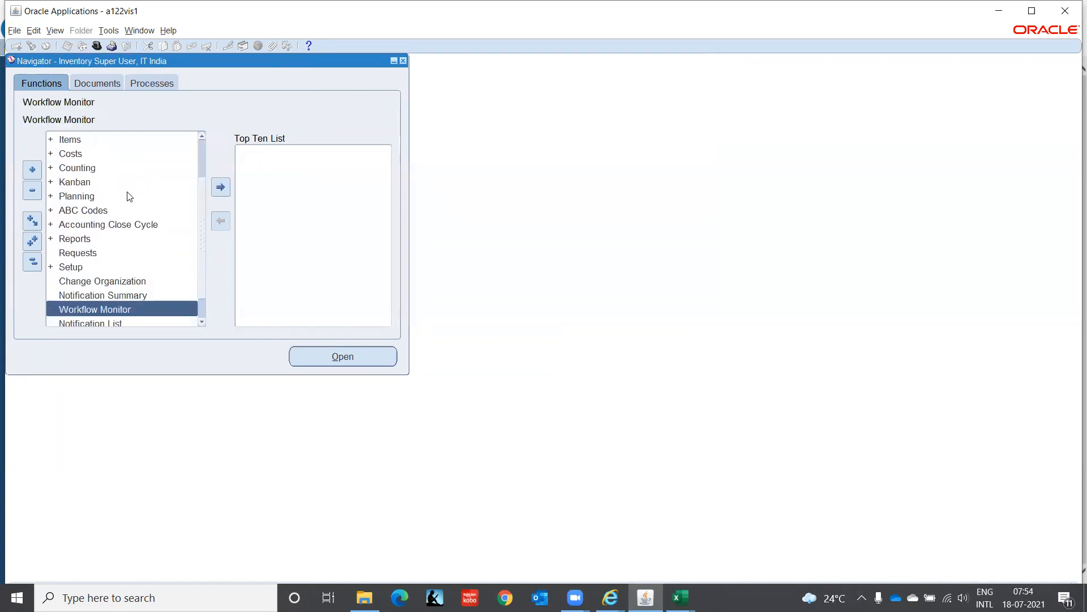
key(Up)
key(Up)
key(Up)
key(Return)
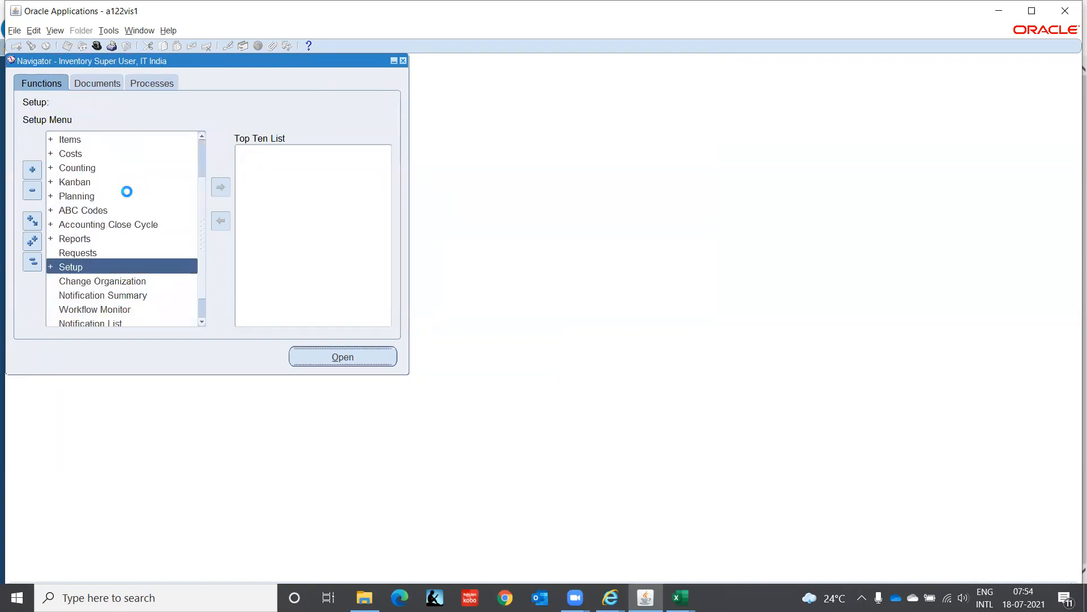
Expand the Organizations group within the Setup functions.
key(Down)
key(Down)
key(Down)
key(Down)
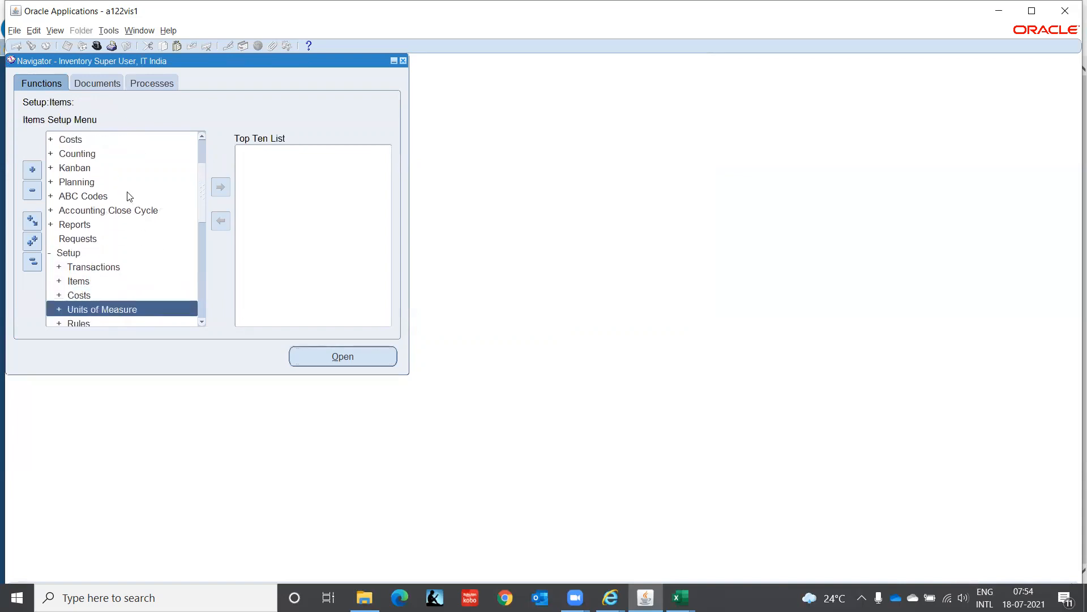
key(Down)
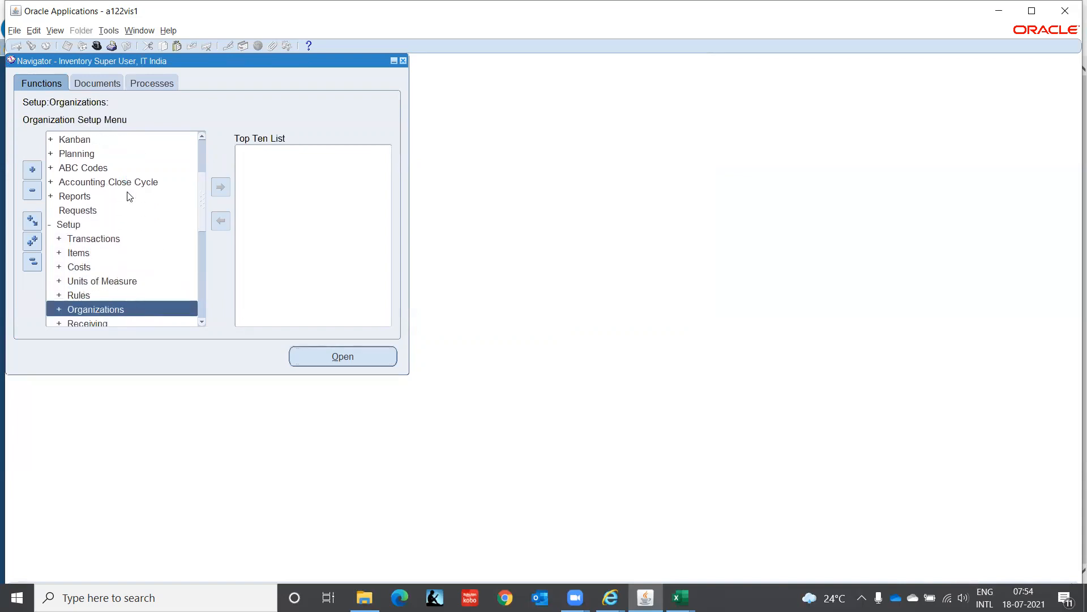
key(Return)
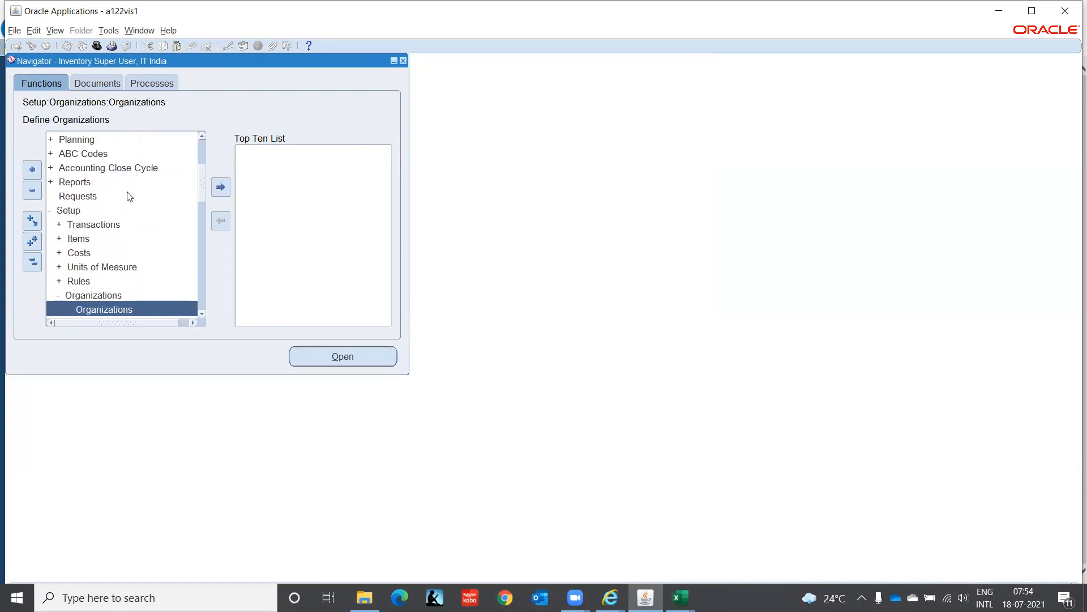
Open the Organizations function for defining organizations.
key(Down)
key(Down)
key(Down)
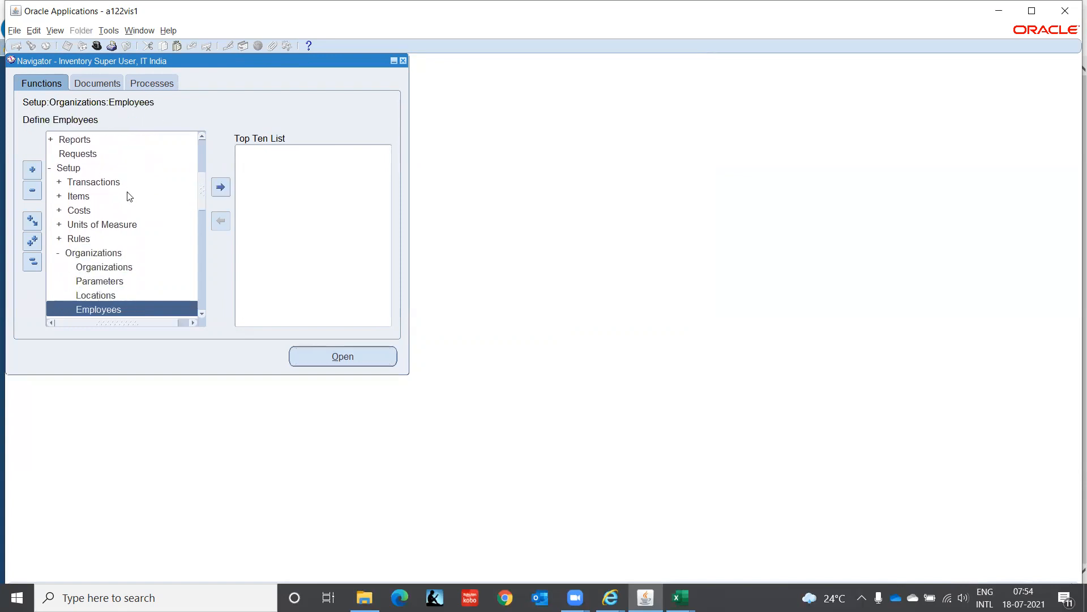
key(Up)
key(Up)
key(Up)
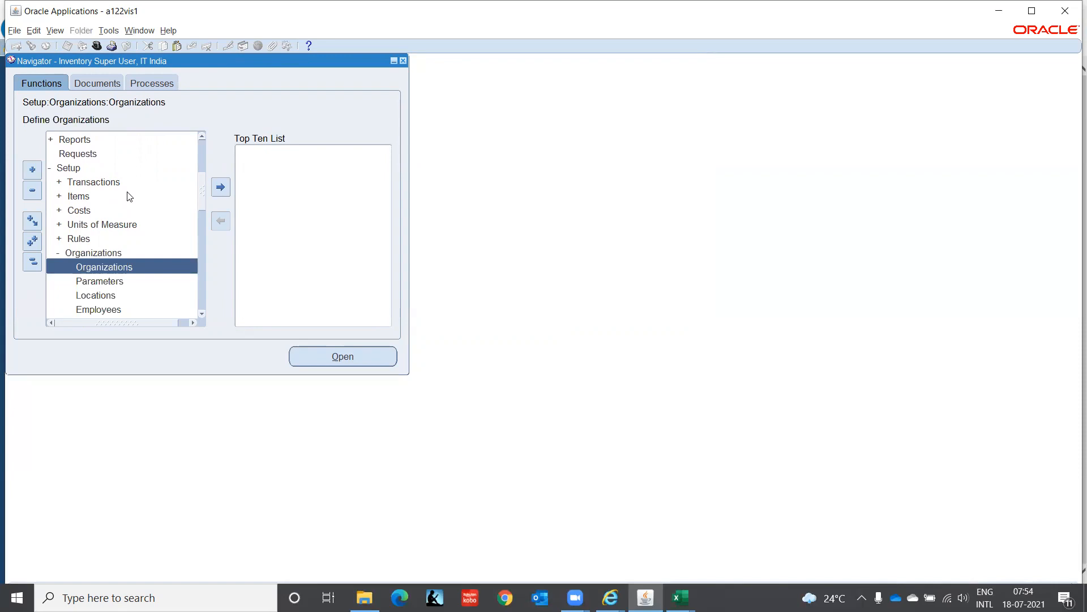
key(alt+o)
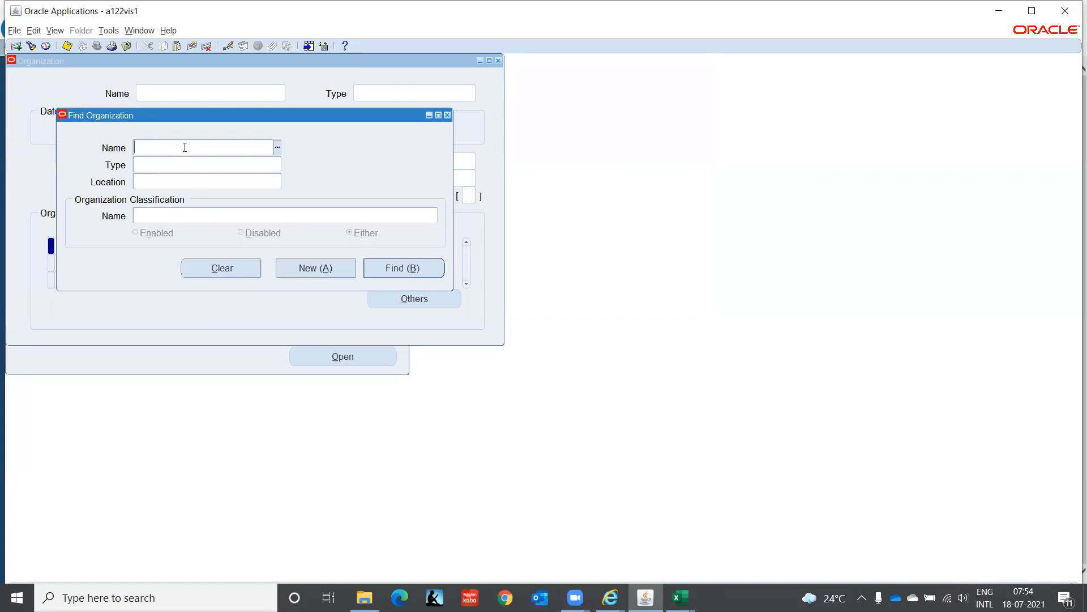
Find organizations matching IT% and load IT Private Limited(OU).
text(IT%)
click(389, 267)
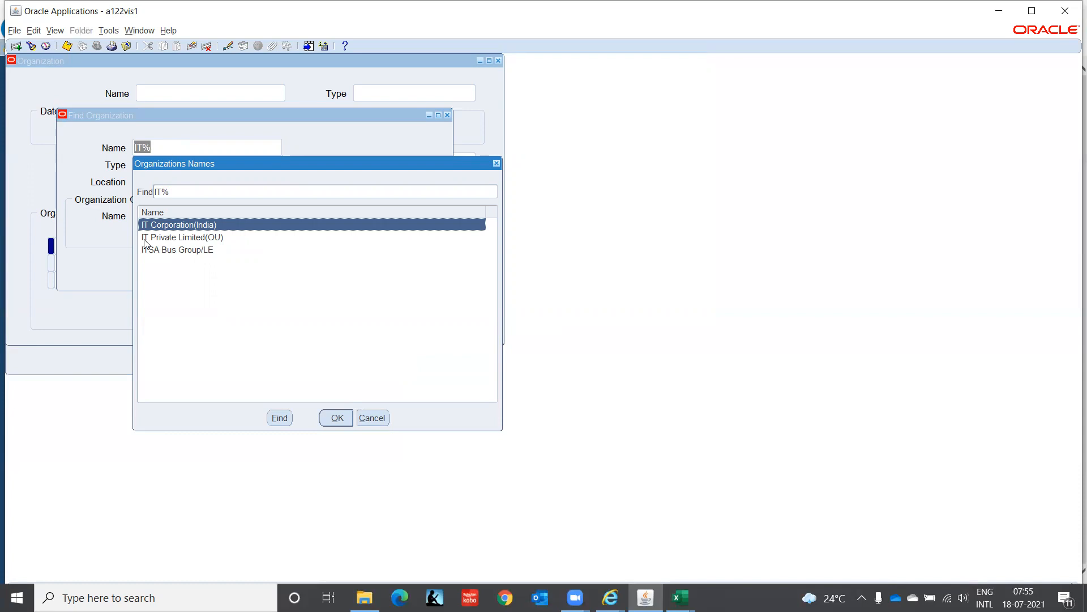
click(193, 239)
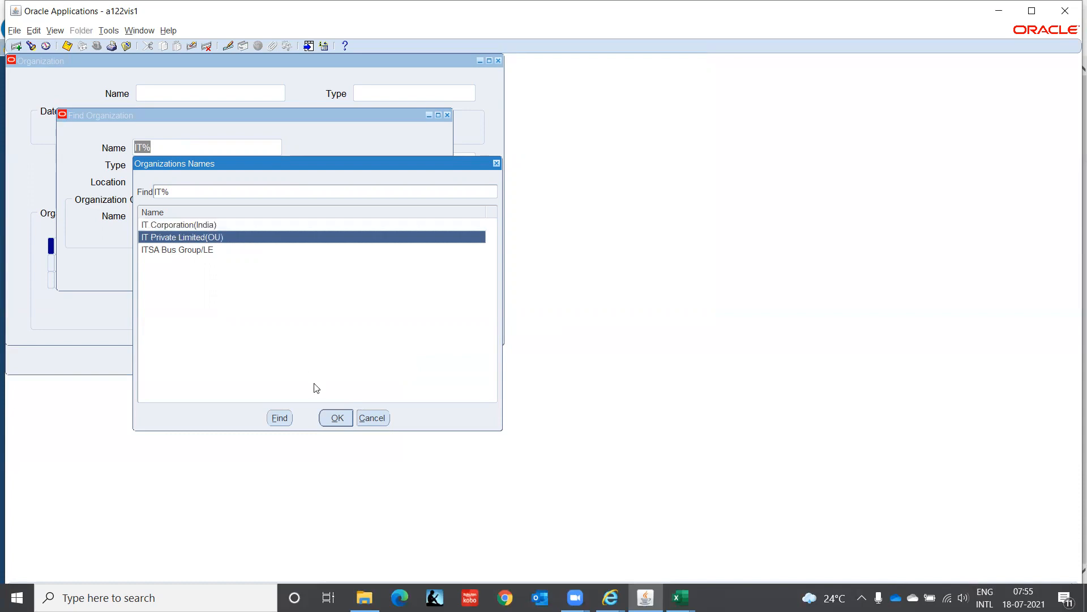
click(328, 419)
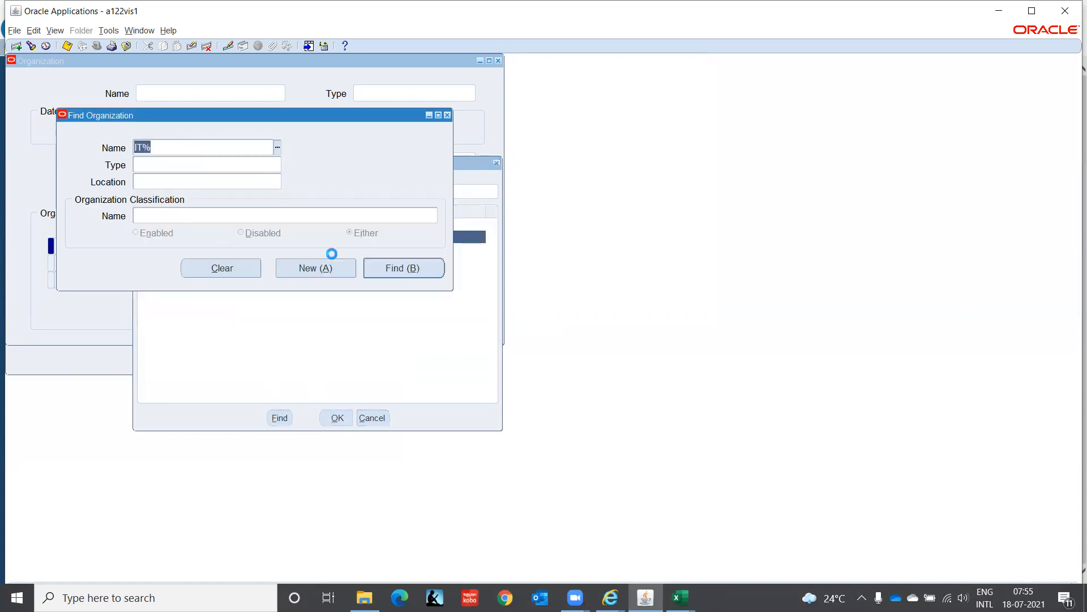
click(371, 272)
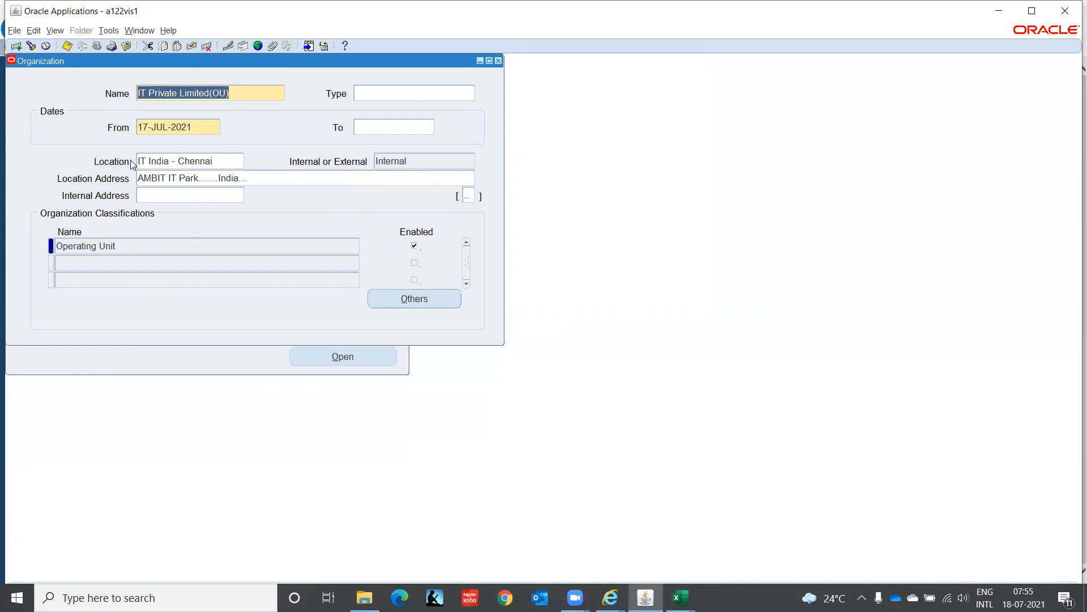
Review the Operating Unit Information of IT Private Limited(OU), including its primary ledger and default legal context, and return to the organization name.
click(165, 243)
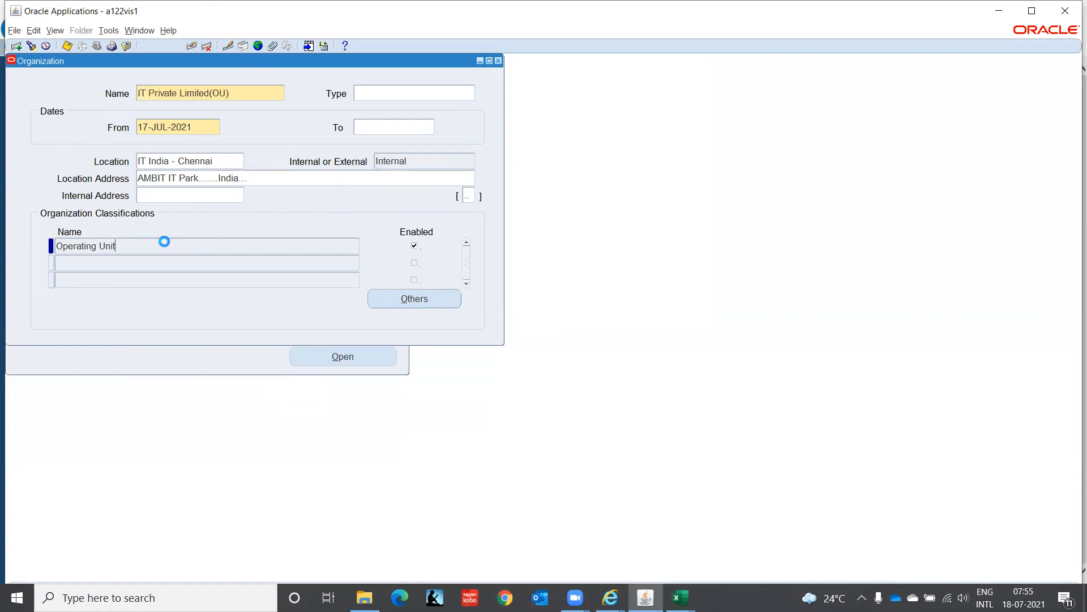
click(425, 301)
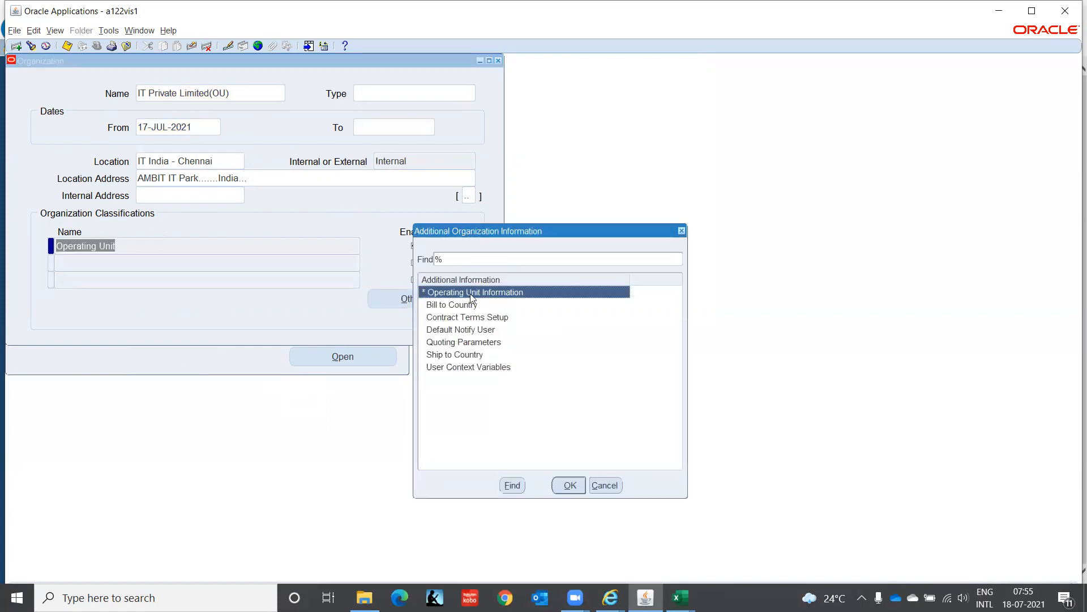
click(564, 487)
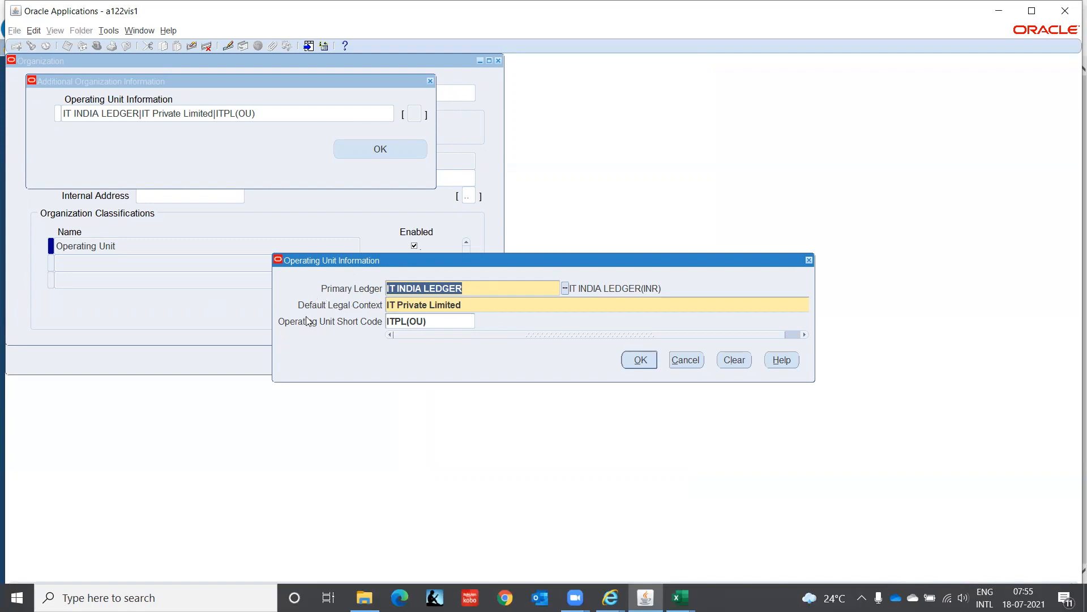
click(650, 361)
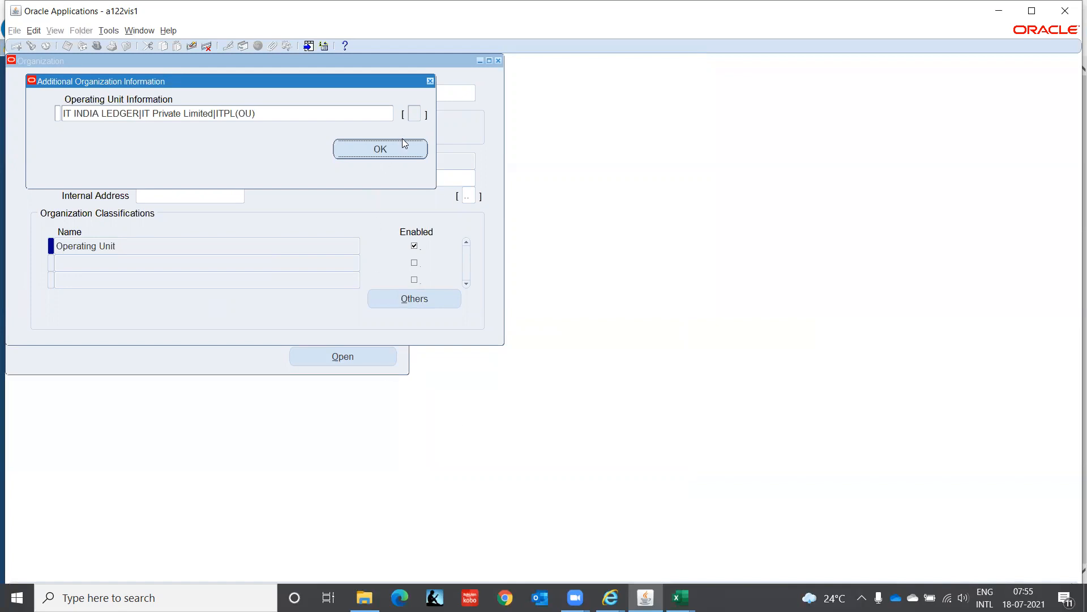
click(430, 83)
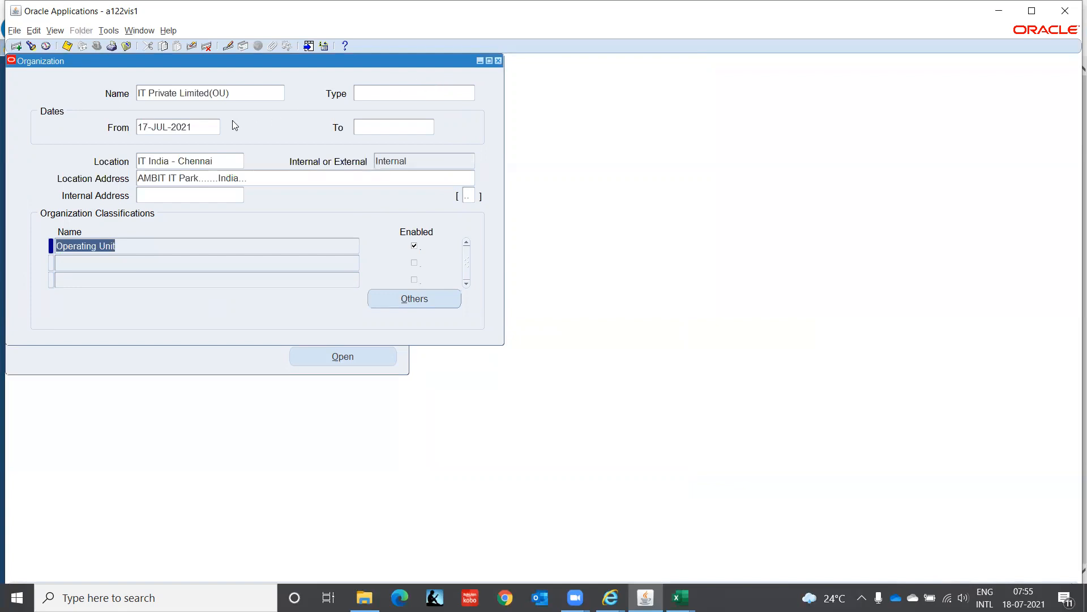
click(239, 91)
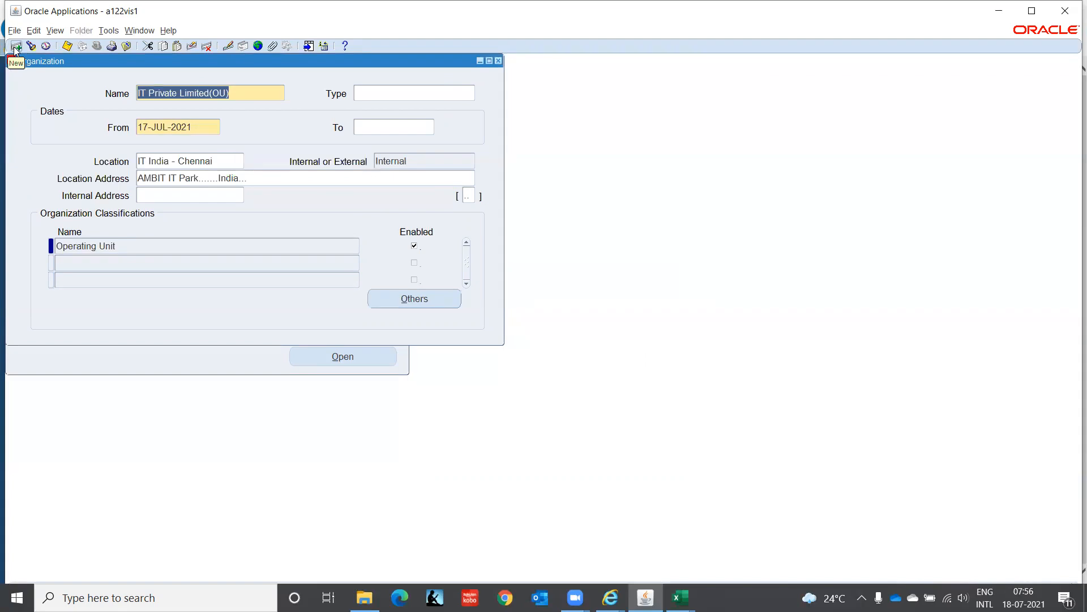
Create a new organization named IT Private Limited(IO) with the location IT India - Chennai.
click(14, 48)
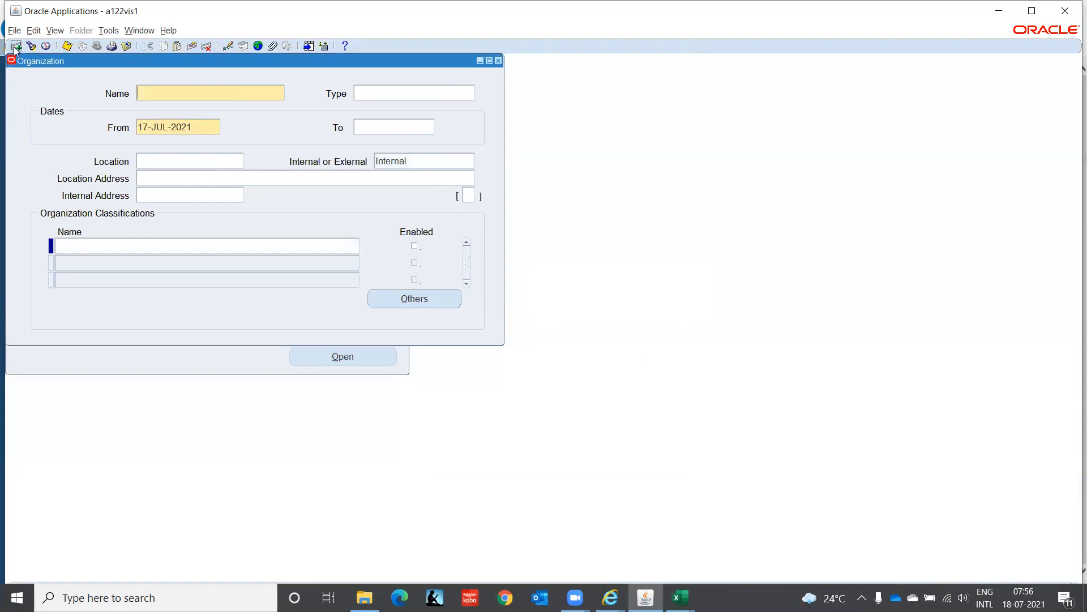
text(IT Private Limited(IO))
key(Tab)
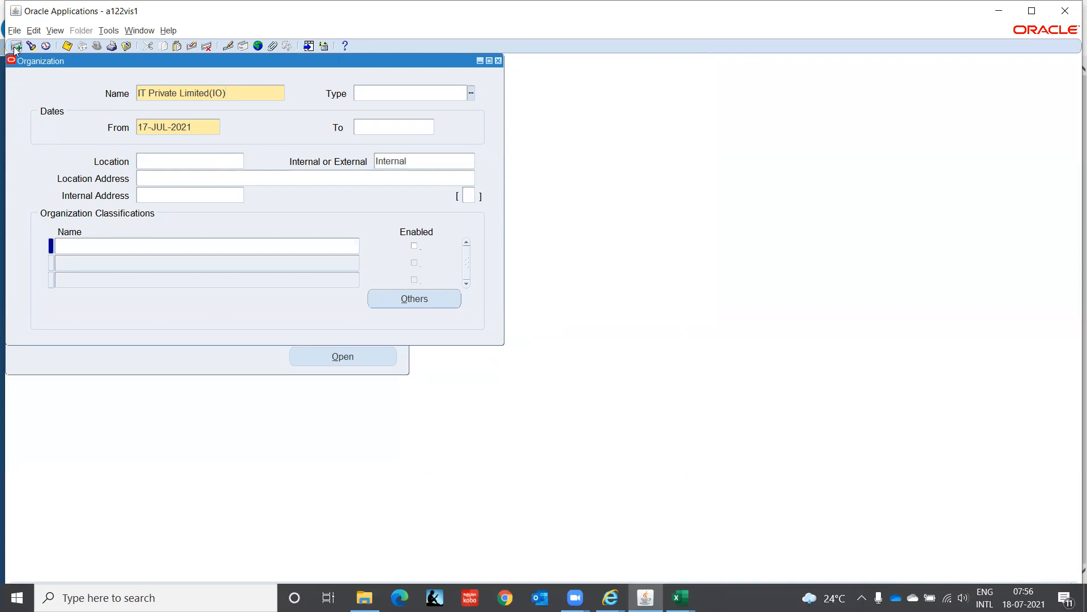
key(Tab)
key(Tab)
click(174, 164)
text(IT)
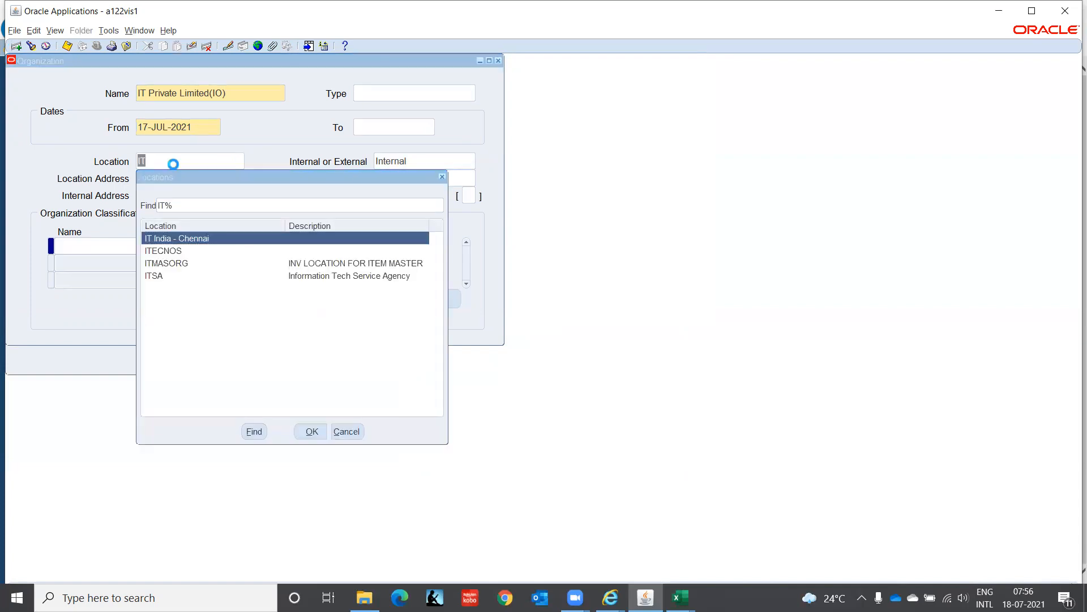
key(Return)
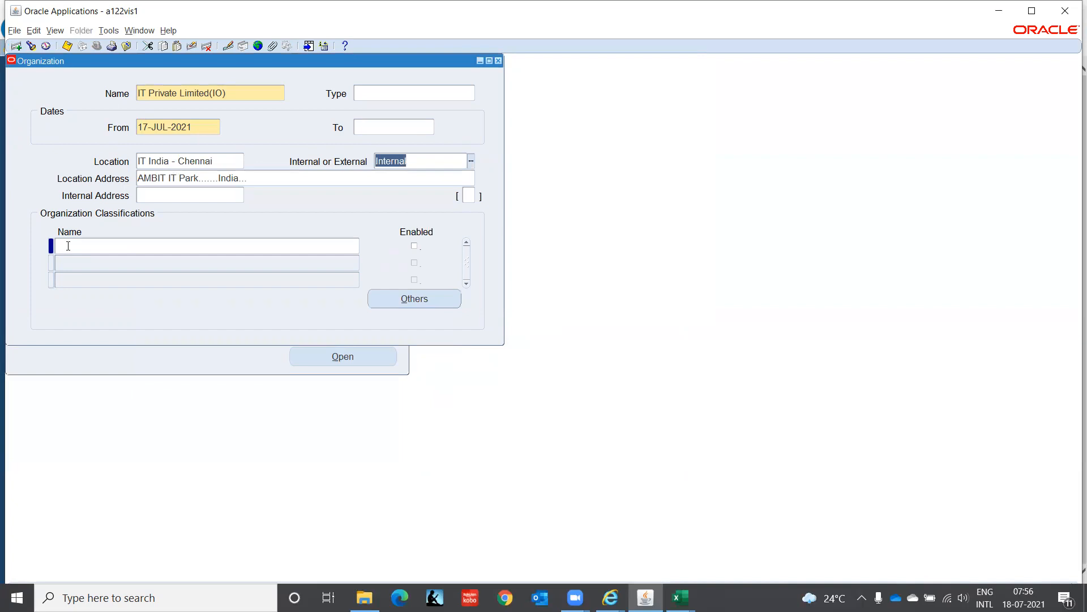
Save the new organization and add Inventory Organization as an enabled classification.
click(62, 246)
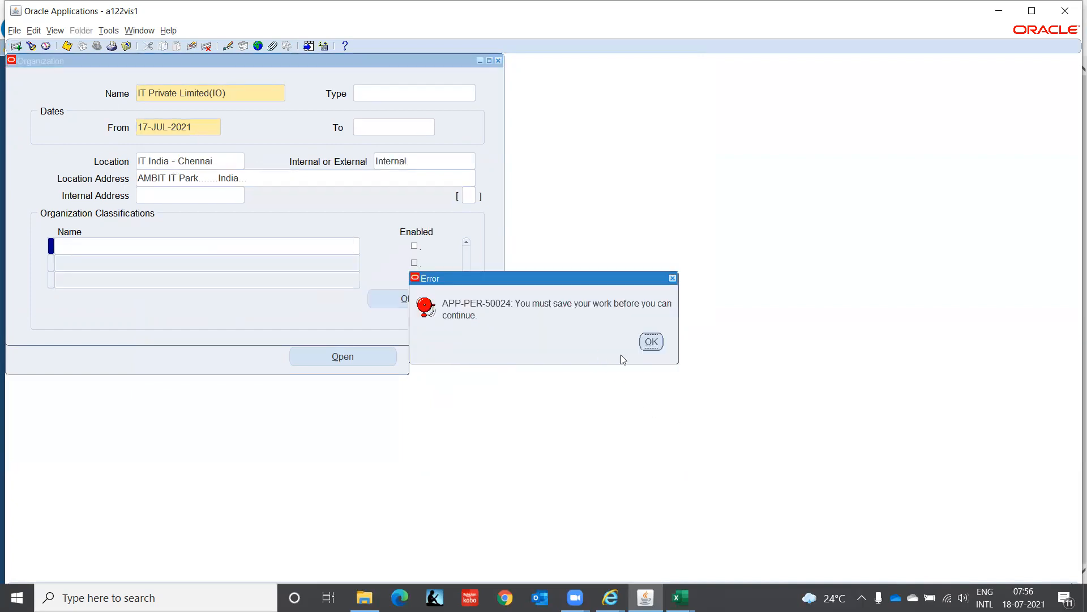
click(652, 339)
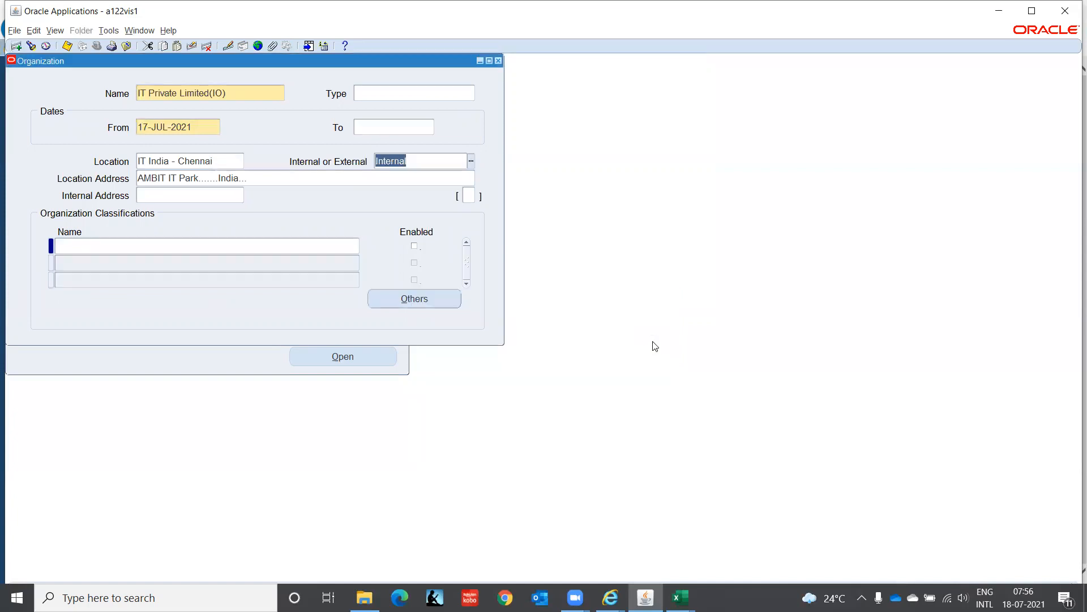
click(158, 243)
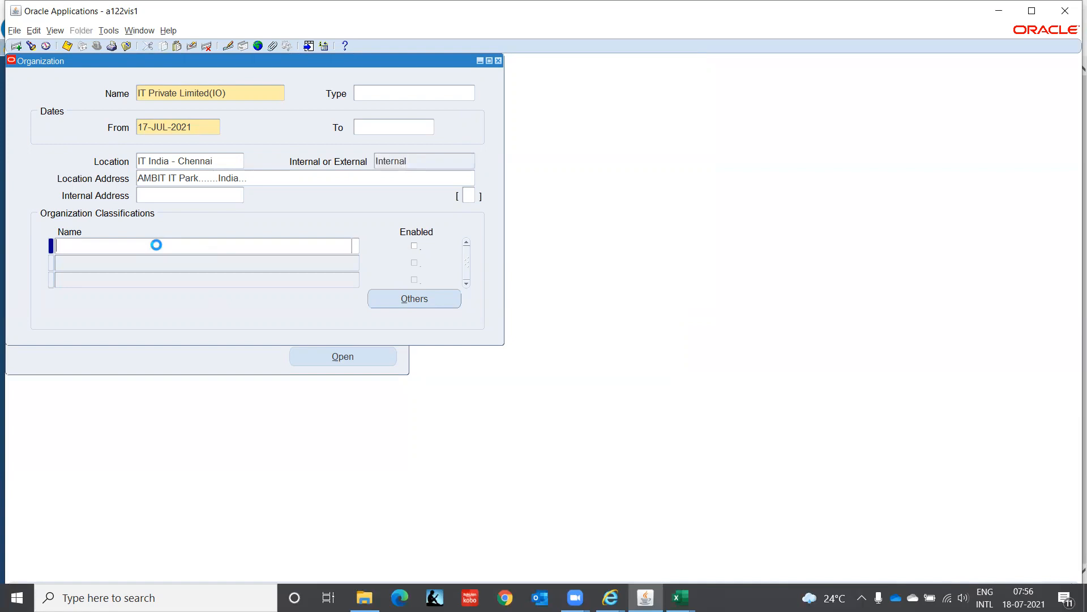
text(In)
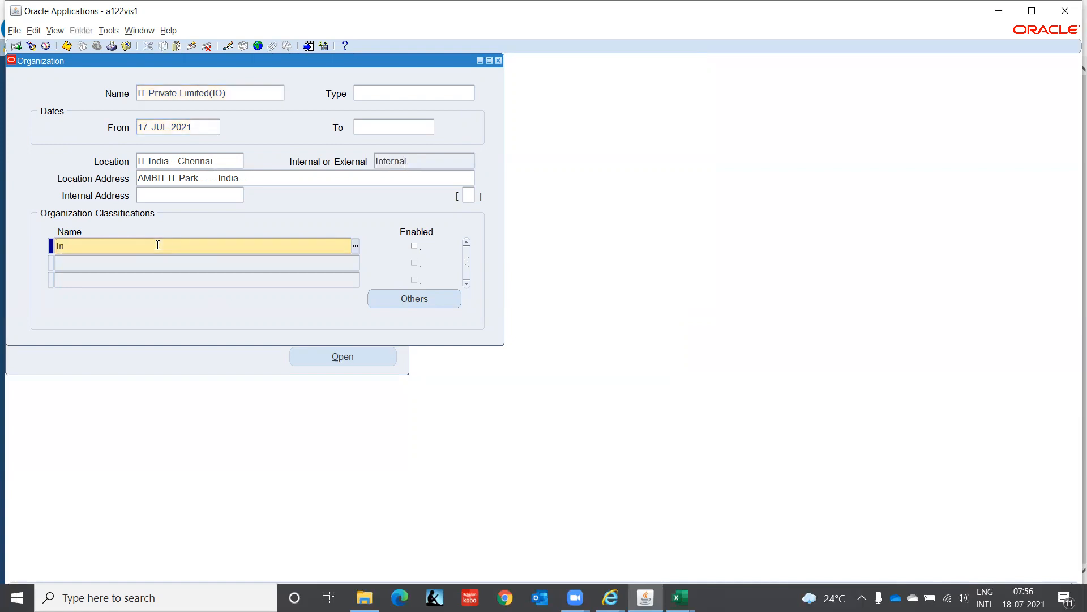
key(Tab)
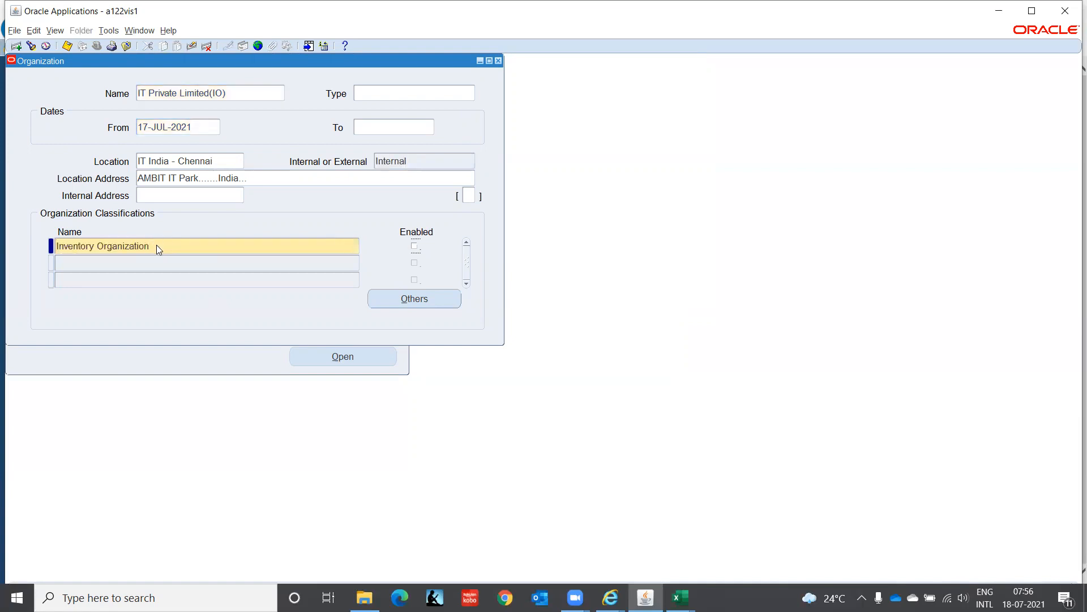
click(415, 246)
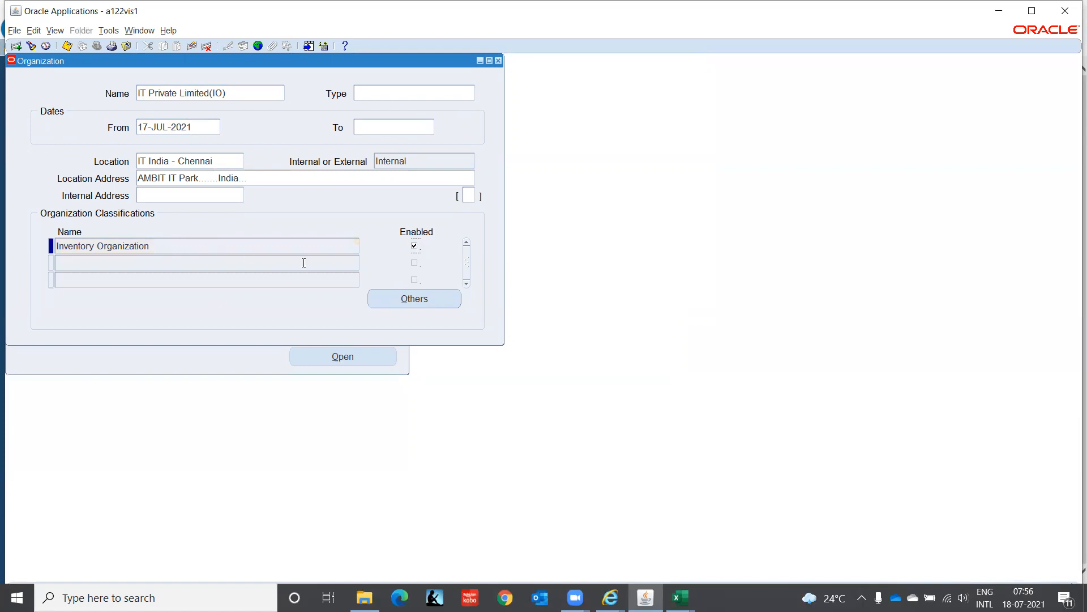
Set the inventory organization's Accounting Information to primary ledger IT INDIA LEDGER, legal entity IT Private Limited and operating unit IT Private Limited(OU).
click(415, 300)
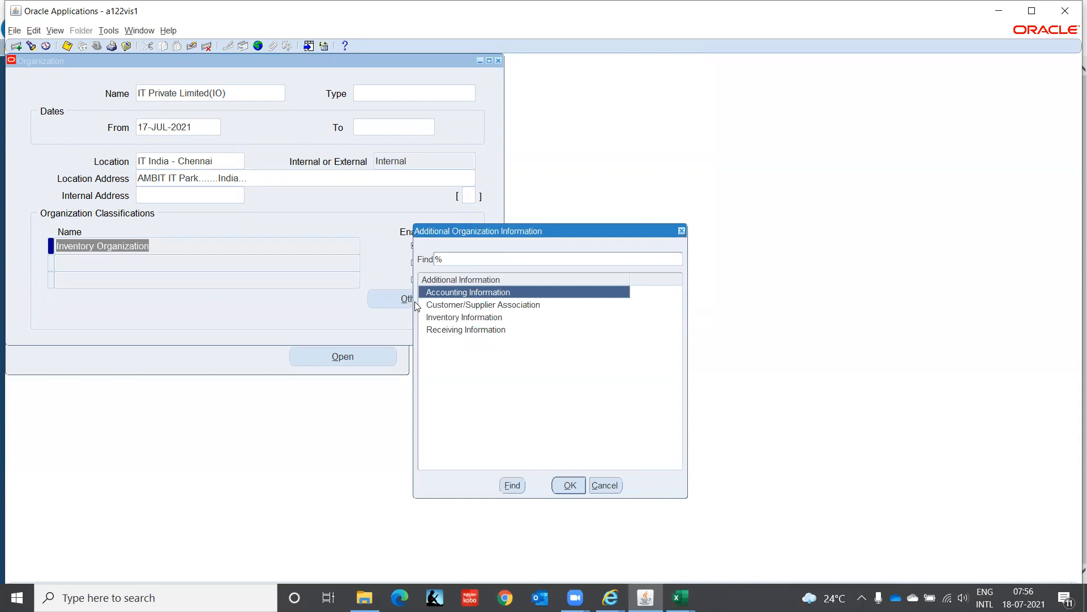
click(568, 487)
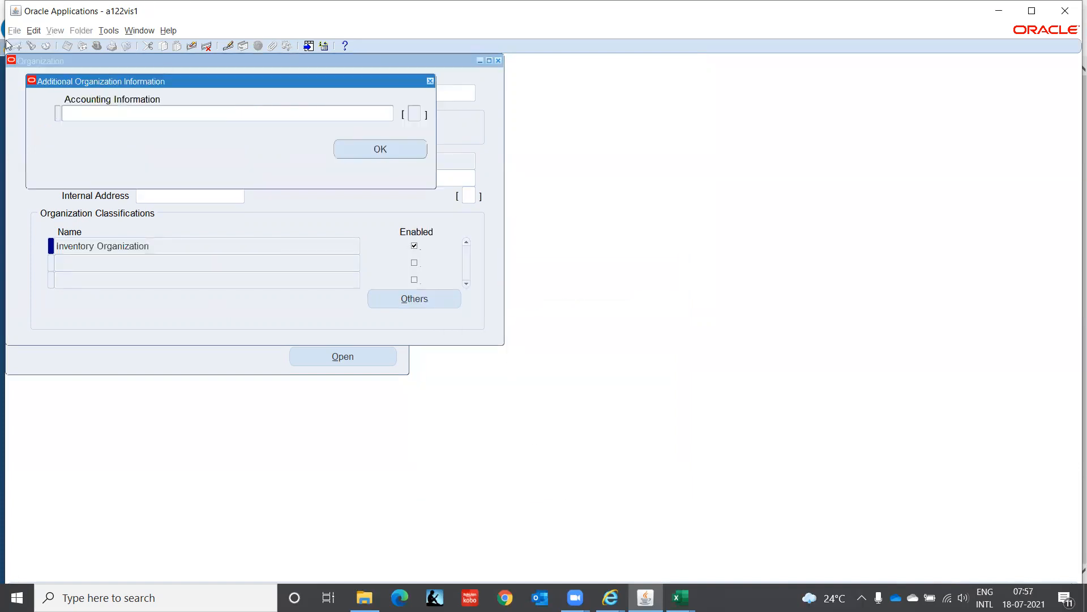
click(321, 114)
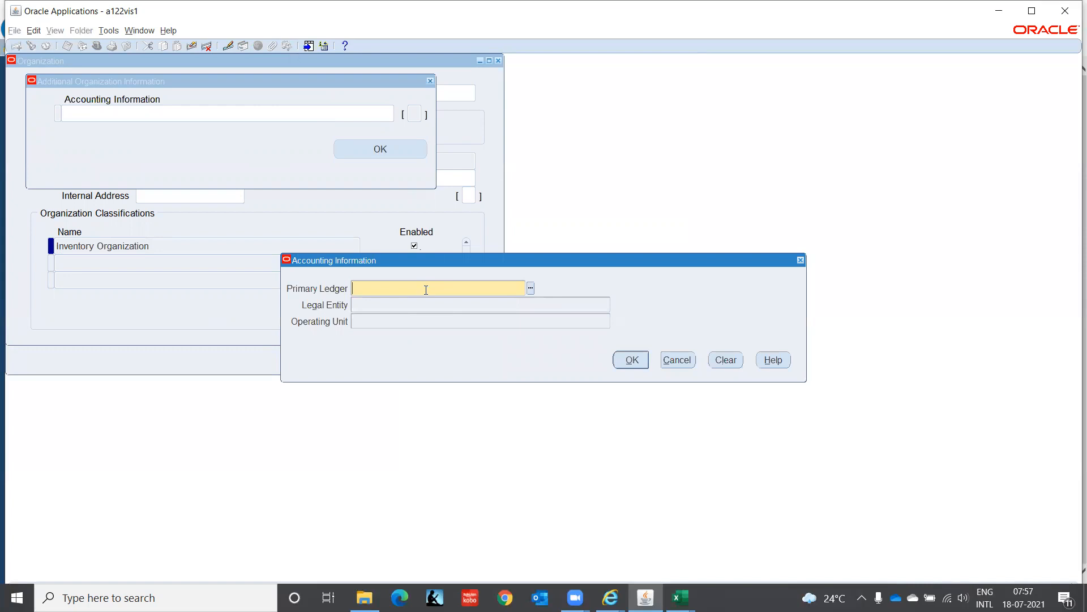
text(IT IN)
key(Tab)
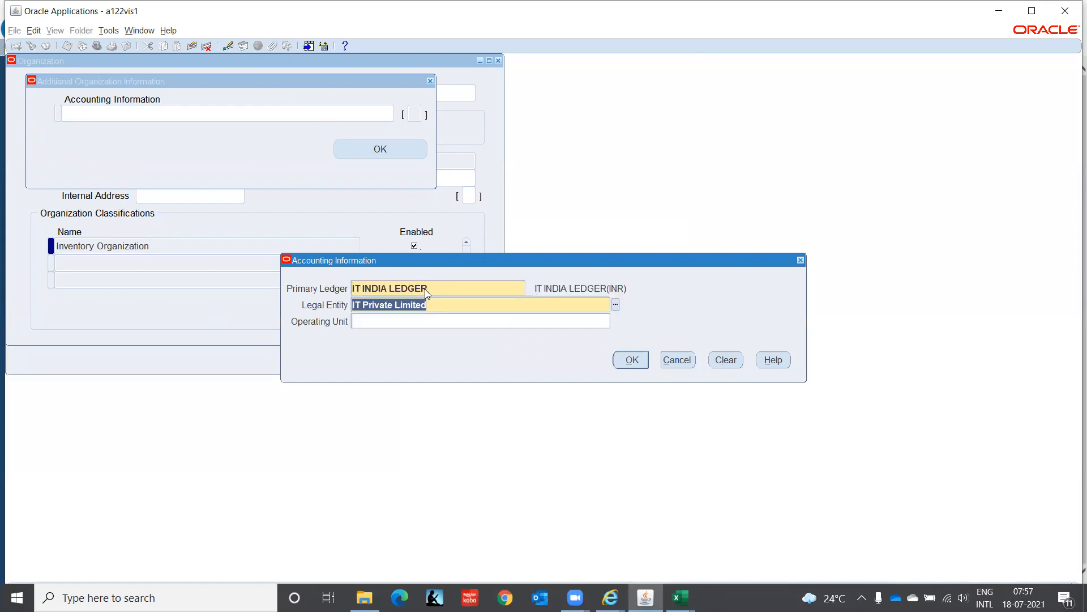
click(424, 325)
text(IT P)
key(Tab)
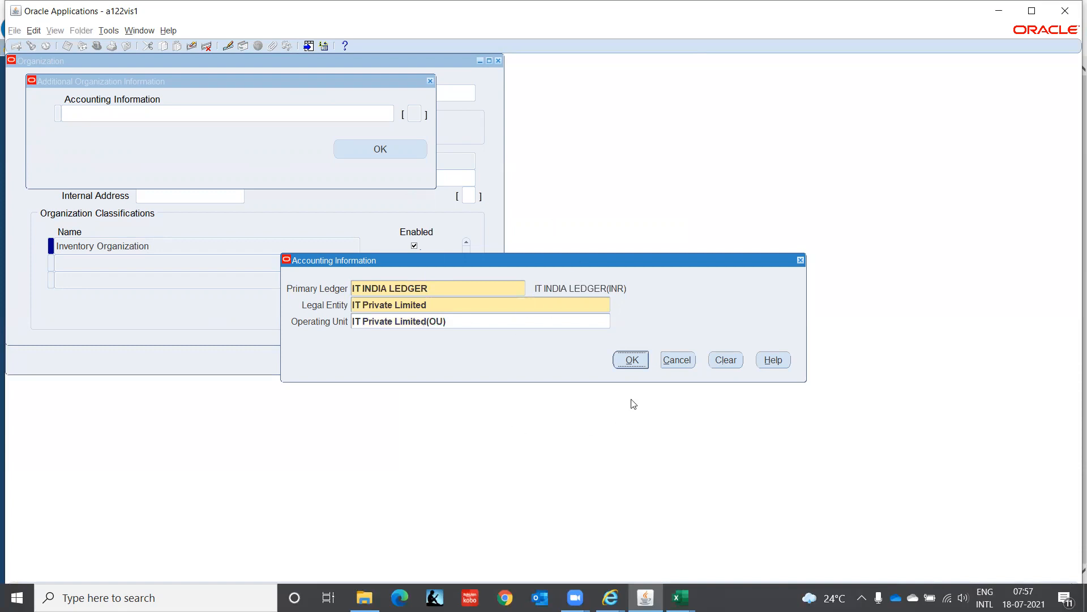
click(630, 359)
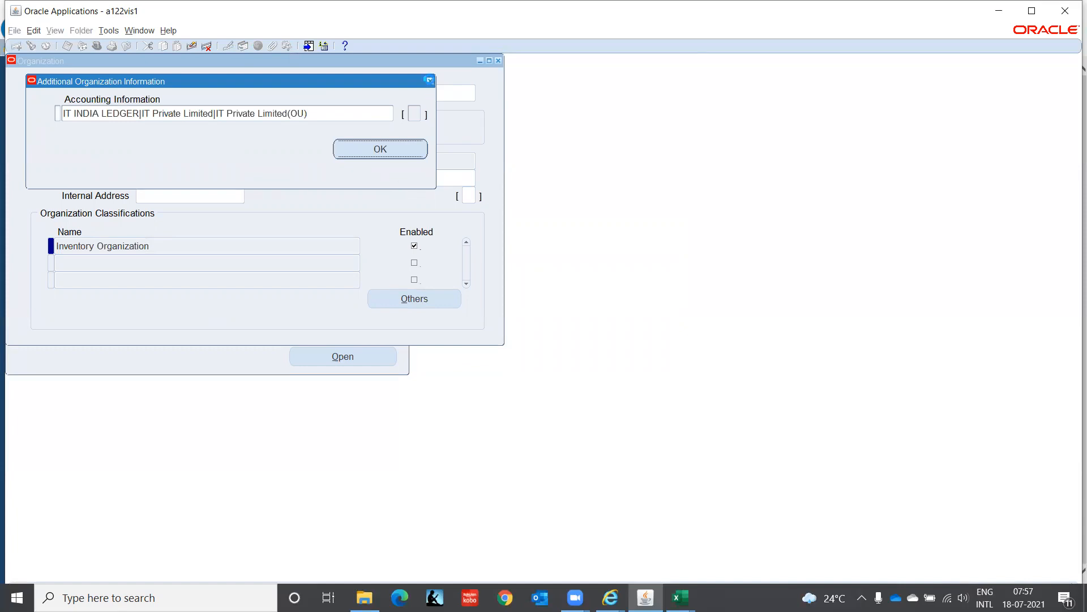
Close the additional information and Organization forms and collapse the whole Inventory function tree.
click(427, 81)
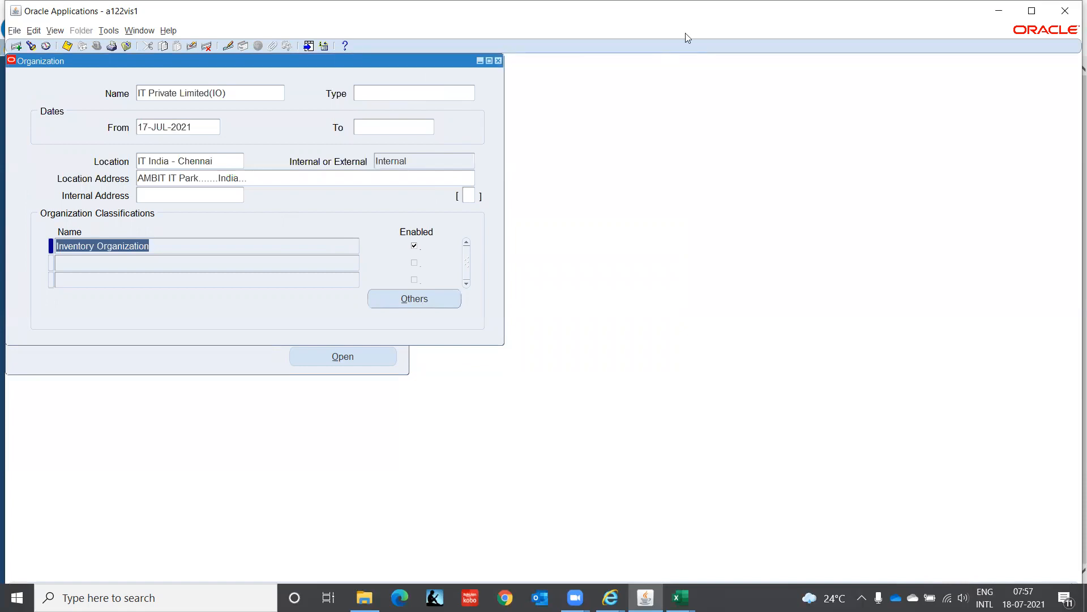
click(498, 60)
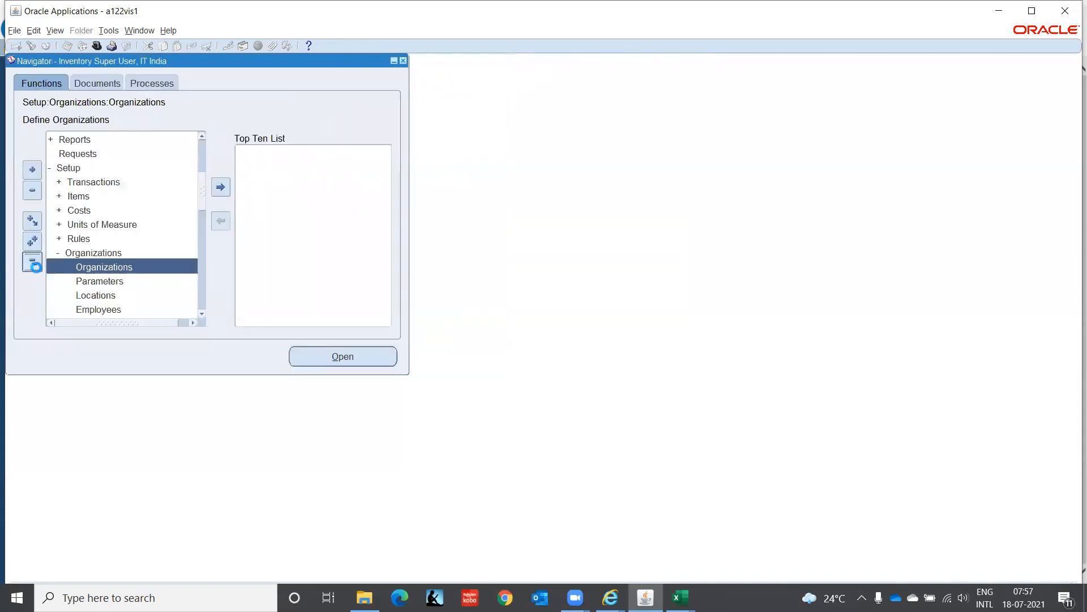
click(37, 267)
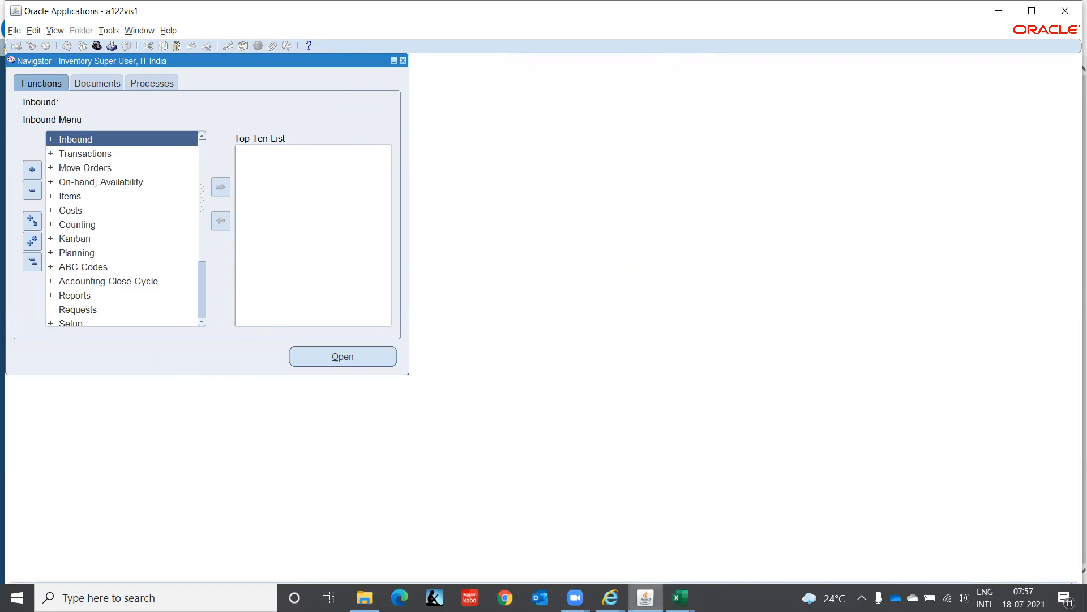
Switch to the New Microsoft Excel Worksheet (4) workbook in Excel and review the enterprise structure from Business Group to Inventory Org.
click(680, 598)
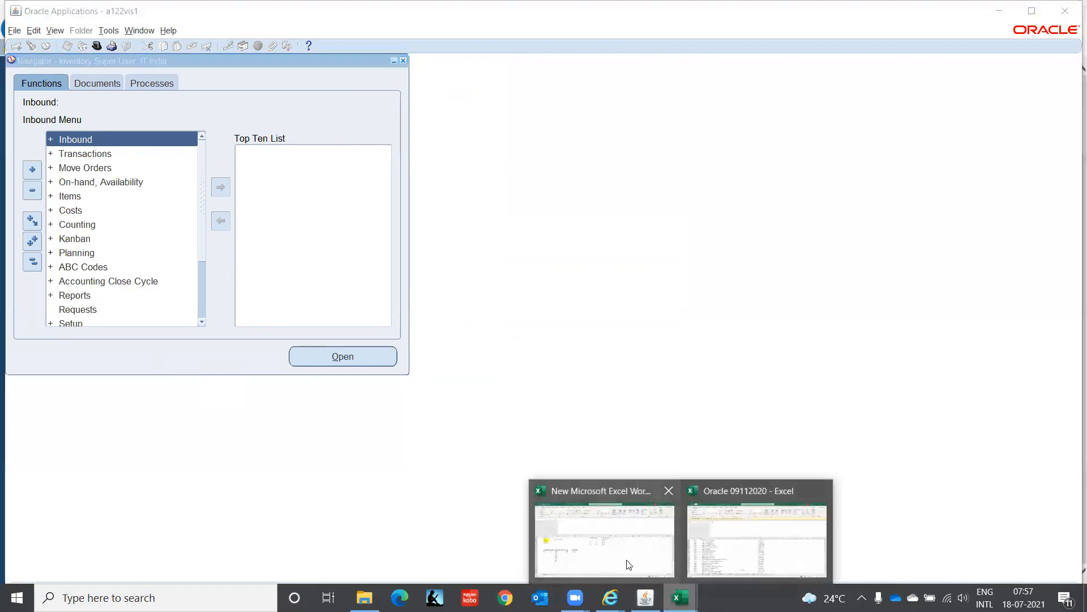
click(629, 565)
click(222, 313)
key(Up)
key(Up)
key(Up)
key(Up)
key(Up)
key(Up)
key(Up)
key(Up)
key(Up)
key(Up)
key(Up)
key(Up)
key(Up)
key(Up)
key(Up)
key(Up)
key(Up)
key(Up)
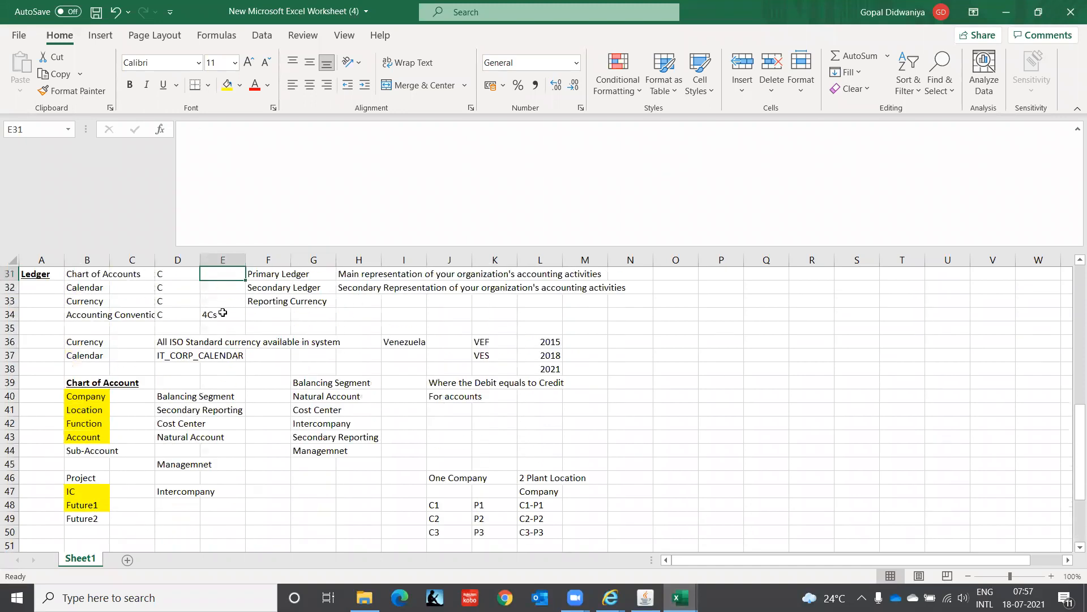
key(Up)
key(Up)
key(Up)
key(Up)
key(Up)
key(Up)
key(Up)
key(Up)
key(Up)
key(Up)
key(Up)
key(Up)
key(Up)
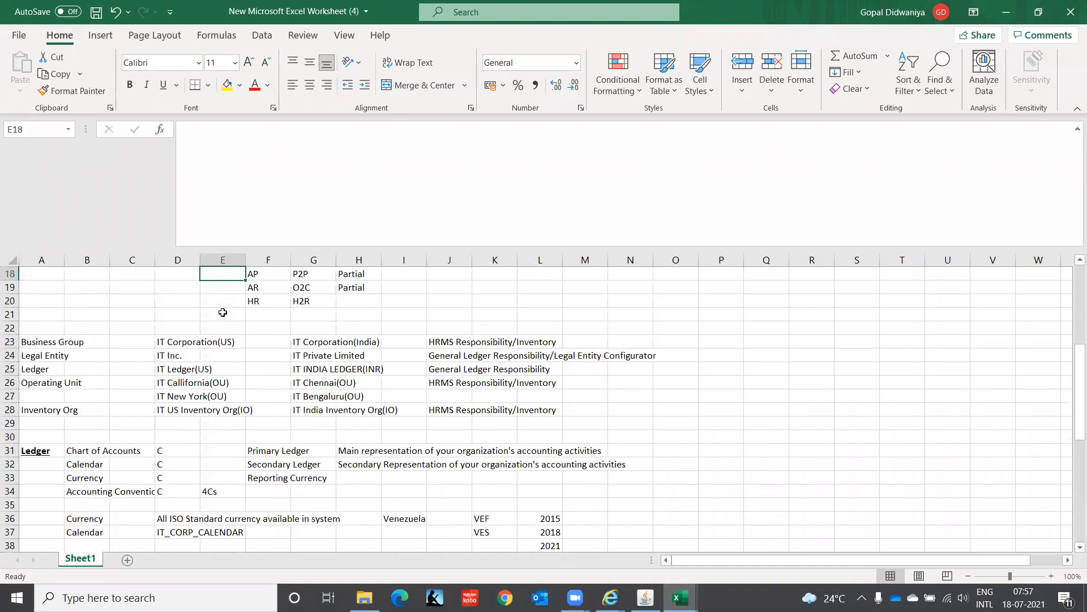
key(Up)
key(Down)
key(Down)
key(Down)
key(Down)
key(Down)
key(Down)
key(Down)
key(Left)
key(Left)
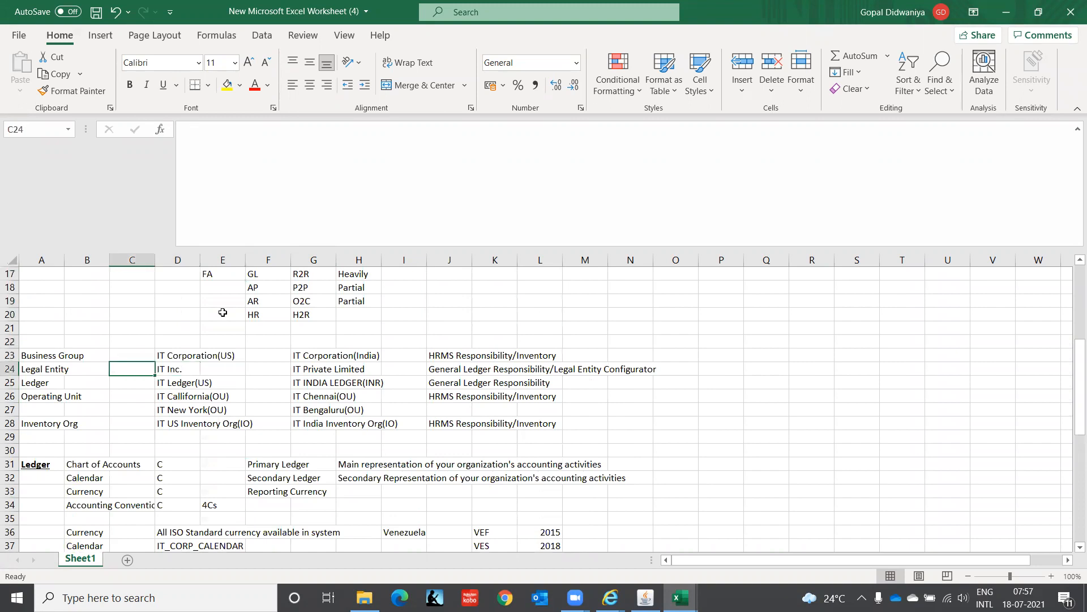
Review the ledger and chart of accounts notes, including the Company, Location, Function, Account, IC and FUTURE1 value lists.
key(Left)
key(Left)
key(Down)
key(Down)
key(Down)
key(Down)
key(Down)
key(Down)
key(Down)
key(Down)
key(Down)
key(Down)
key(Down)
key(Down)
key(Down)
key(Down)
key(Down)
key(Down)
key(Down)
key(Down)
key(Down)
key(Down)
key(Down)
key(Down)
key(Down)
key(Up)
key(Up)
key(Up)
key(Up)
key(Up)
key(Up)
key(Up)
key(Up)
key(Up)
key(Up)
key(Up)
key(Up)
key(Up)
key(Up)
key(Up)
key(Up)
key(Down)
key(Down)
key(Down)
key(Down)
key(Down)
key(Down)
key(Down)
key(Down)
key(Down)
key(Down)
key(Down)
key(Down)
key(Down)
key(Down)
key(Down)
key(Down)
key(Down)
key(Down)
key(Down)
key(Down)
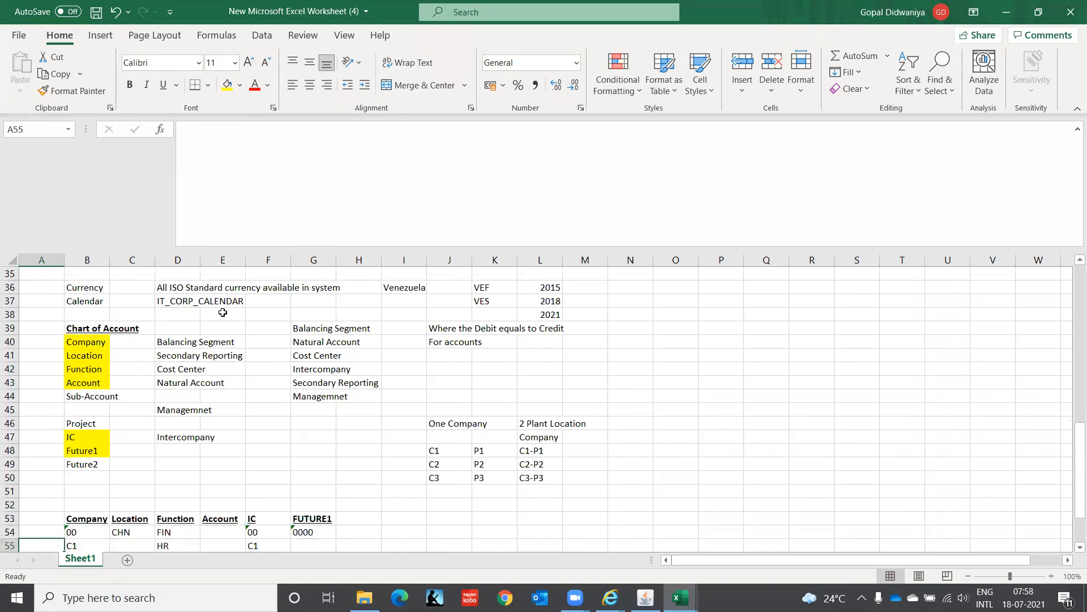
key(Down)
key(Down)
key(Down)
key(Down)
key(Down)
key(Down)
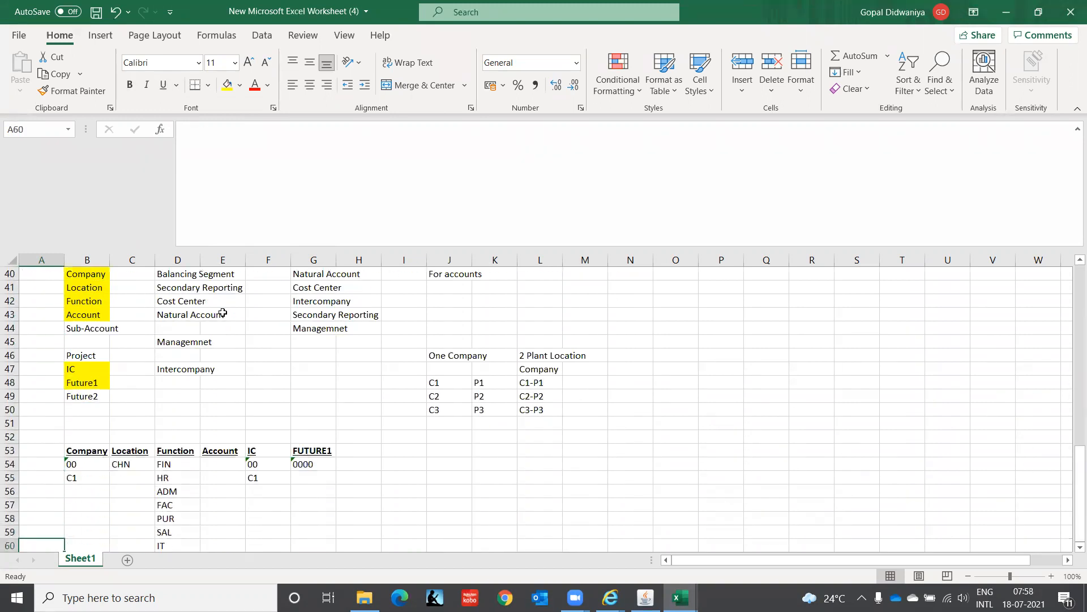
key(Down)
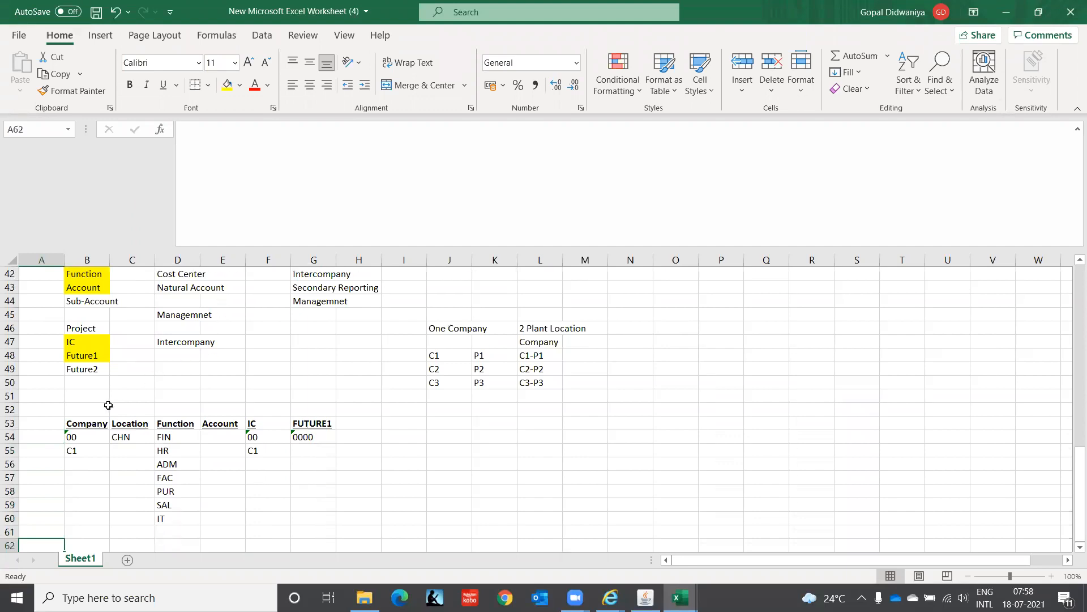
drag(98, 423, 314, 493)
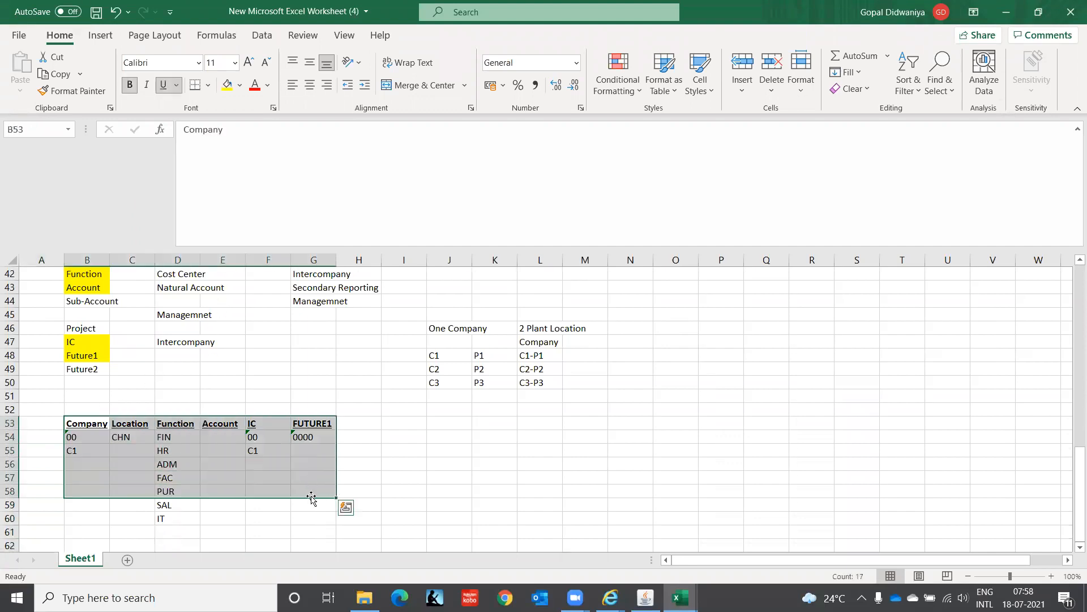
drag(68, 424, 315, 512)
click(396, 487)
key(Down)
scroll(396, 487, down, 4)
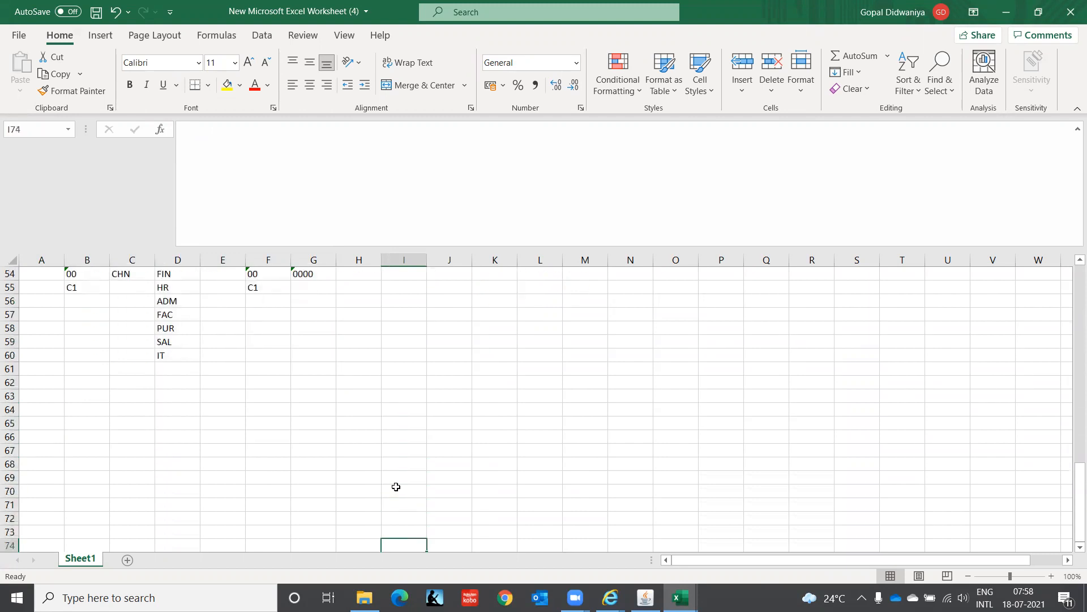
click(50, 354)
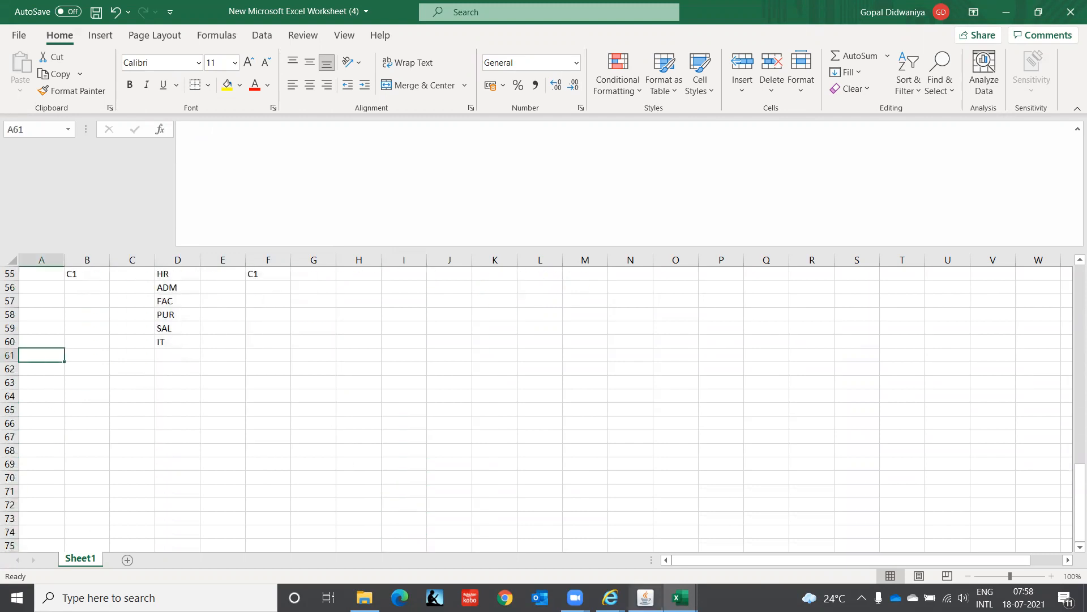
Return to Oracle Applications and switch the responsibility to GL Super User, IT India.
click(645, 597)
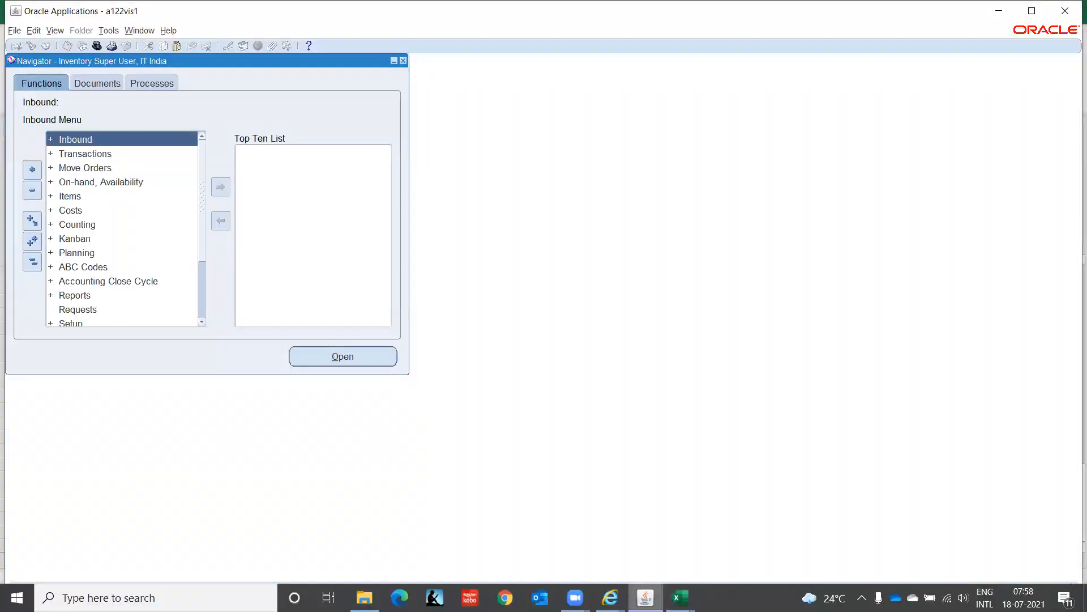
click(96, 46)
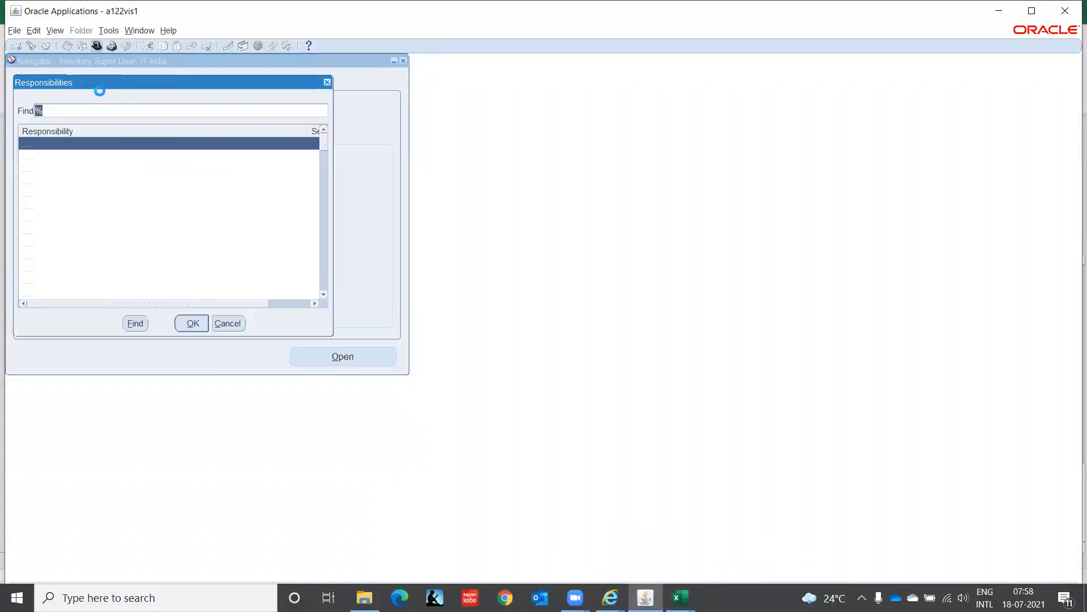
text(g)
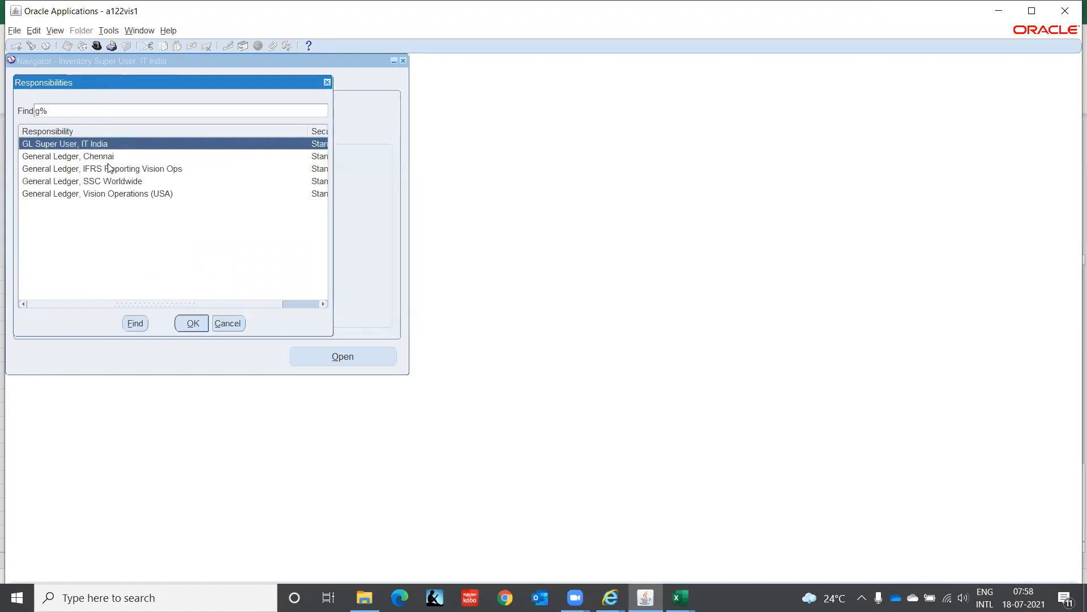
key(Return)
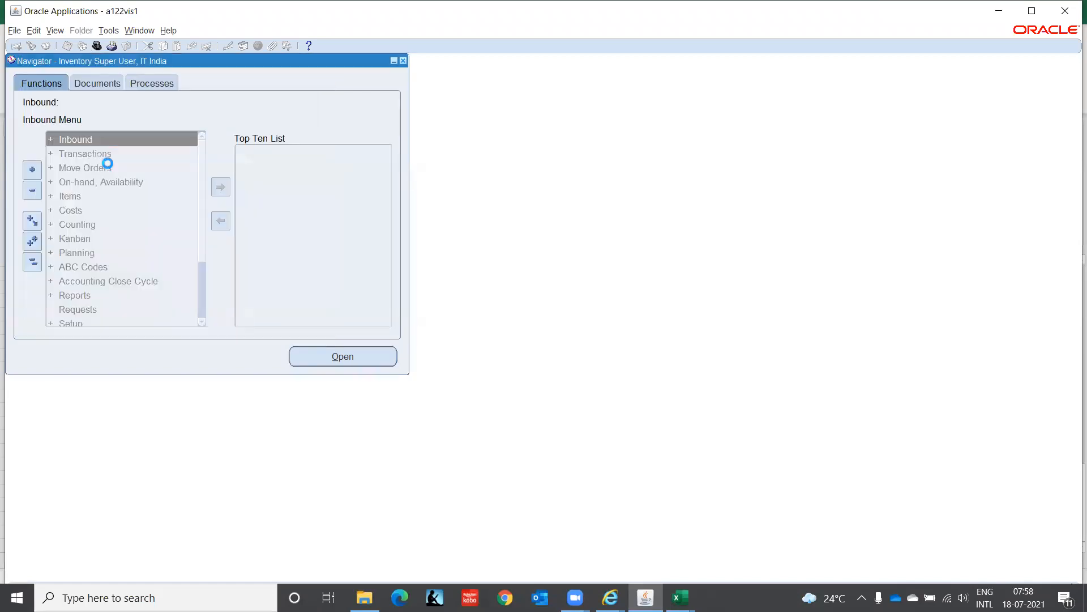
Open the Enter Journals form for the IT INDIA LEDGER(INR) ledger and start a new journal.
key(Return)
key(Return)
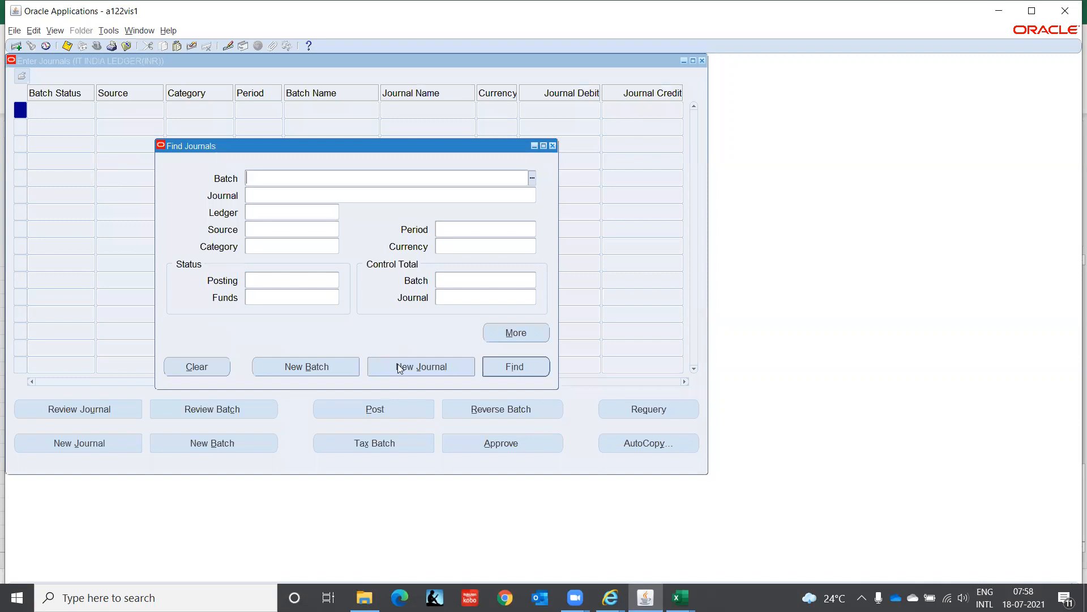
click(406, 373)
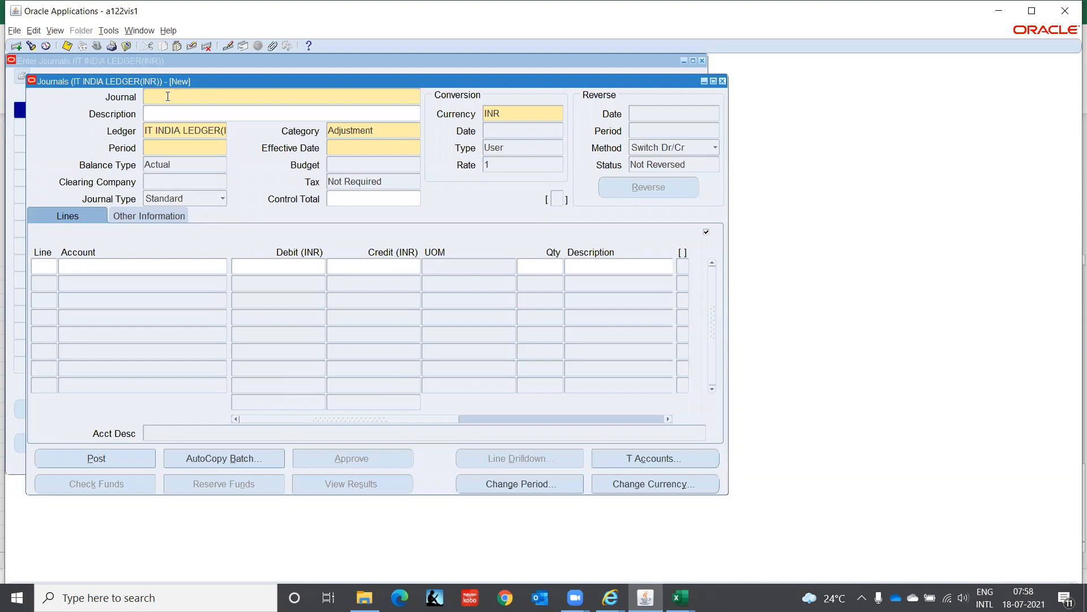
text(Test)
key(Tab)
key(Tab)
key(Tab)
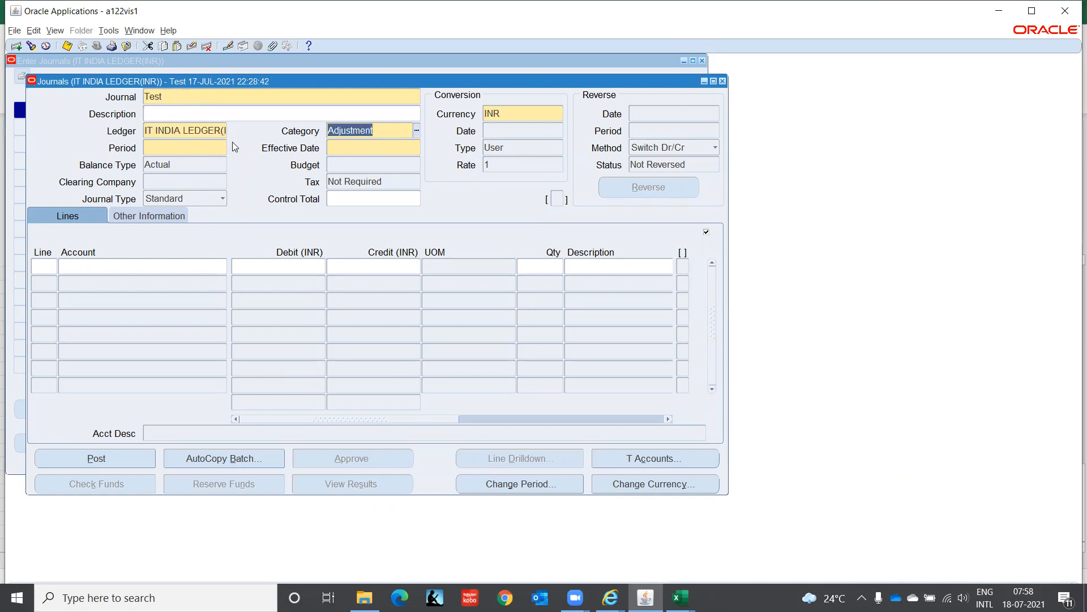
key(Tab)
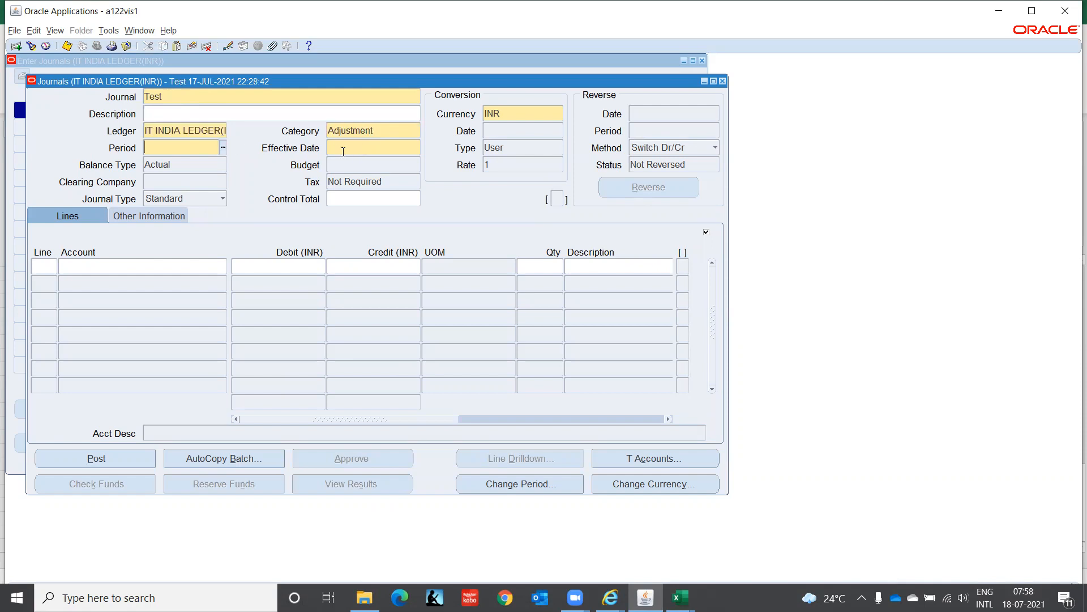
click(191, 187)
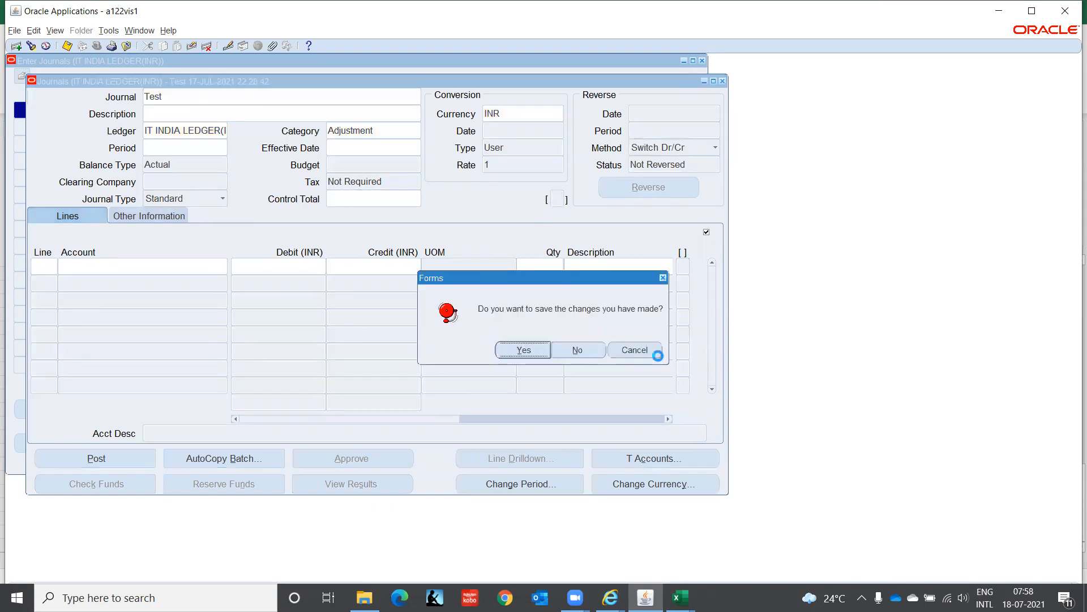
click(578, 350)
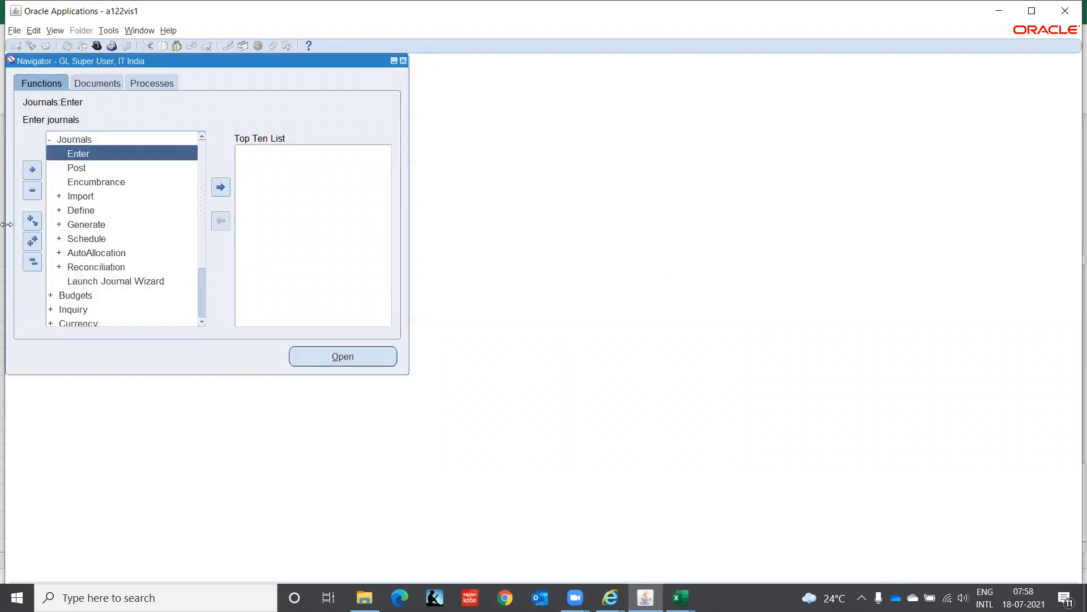
Collapse the function list and open the Open and Close Periods form from the Setup functions.
click(32, 261)
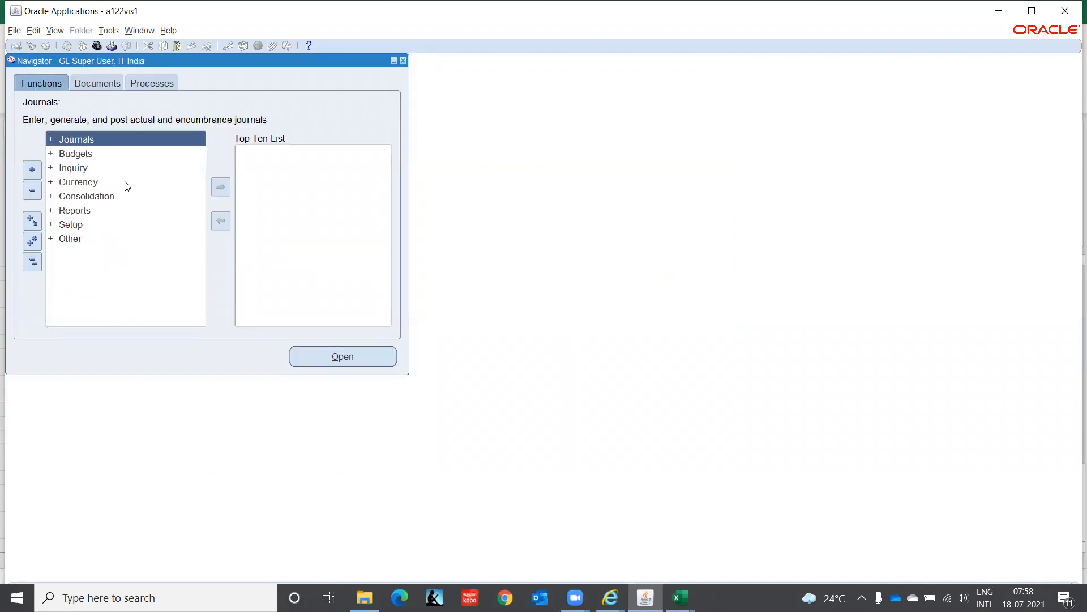
click(75, 230)
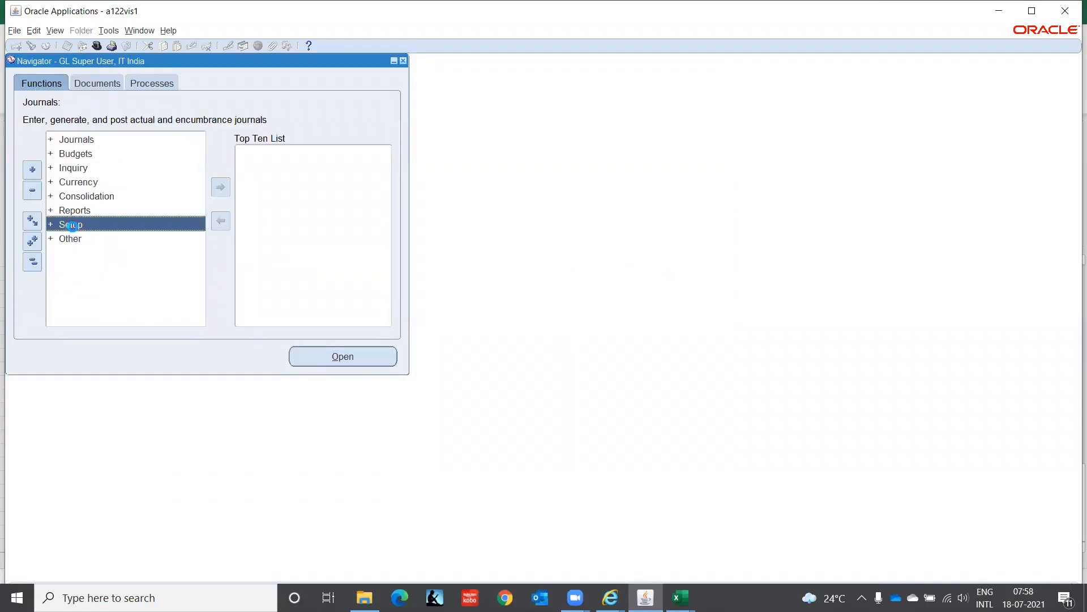
double_click(73, 226)
key(Down)
key(Down)
key(Down)
key(Down)
key(Down)
key(Down)
key(Down)
key(Down)
key(Down)
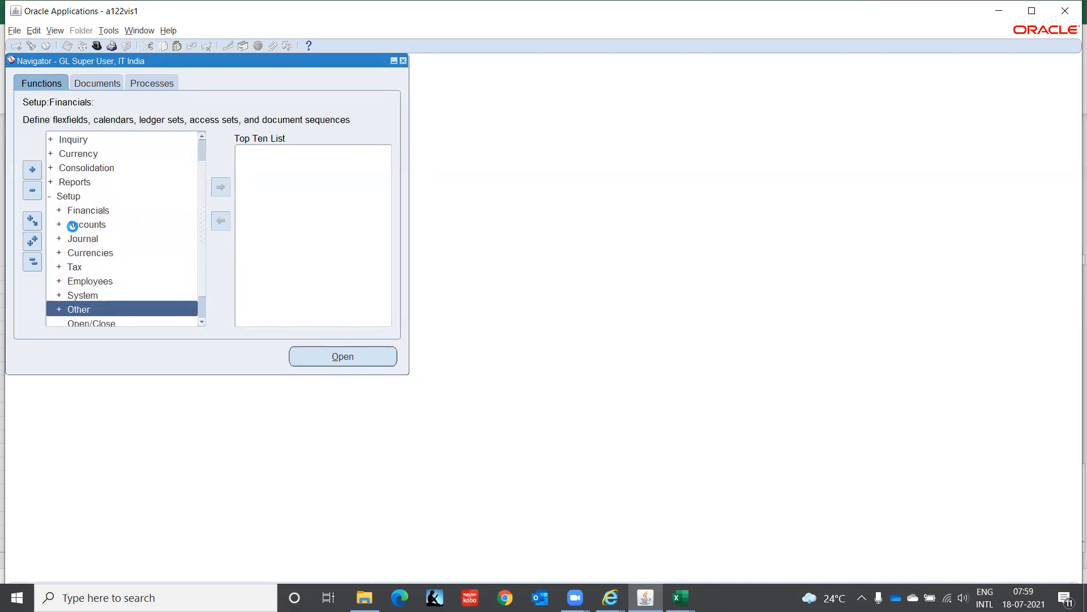
key(Up)
key(Return)
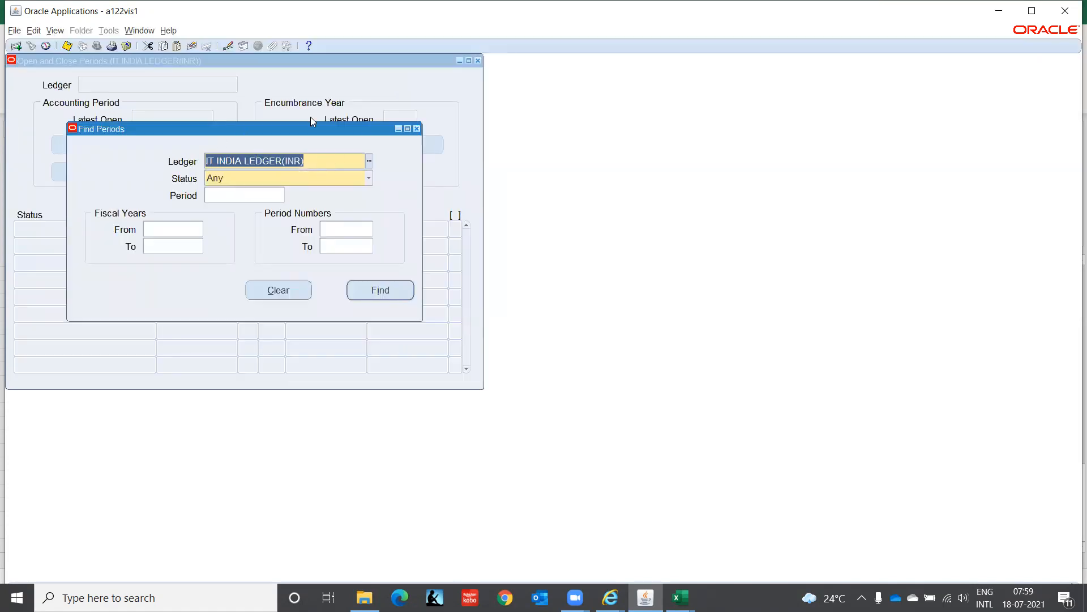
Open JAN-21 as the first period of the IT INDIA LEDGER(INR) ledger and acknowledge the submitted request.
click(400, 294)
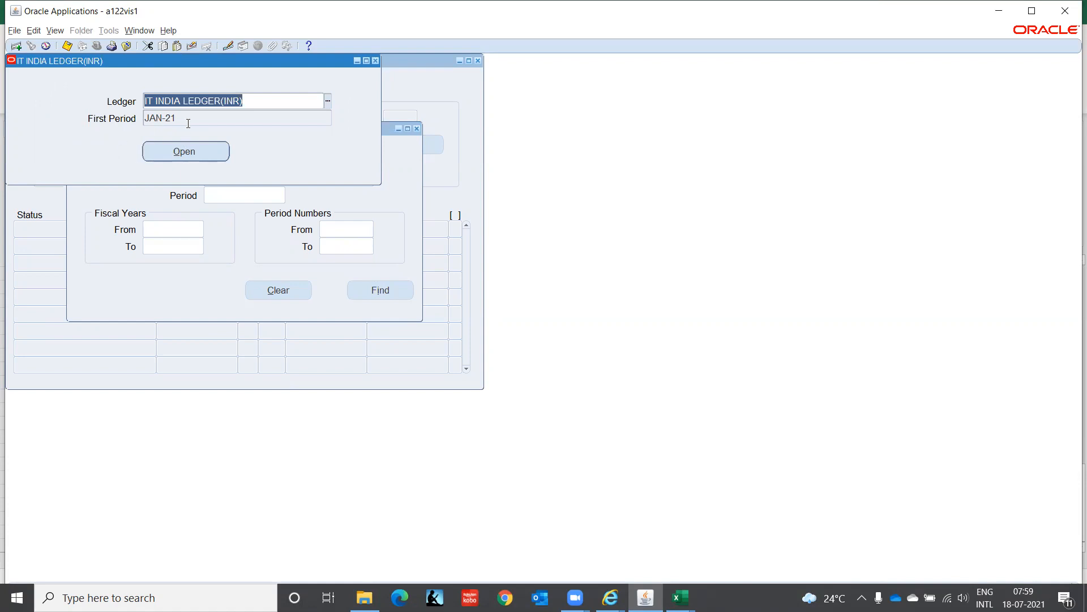
click(191, 154)
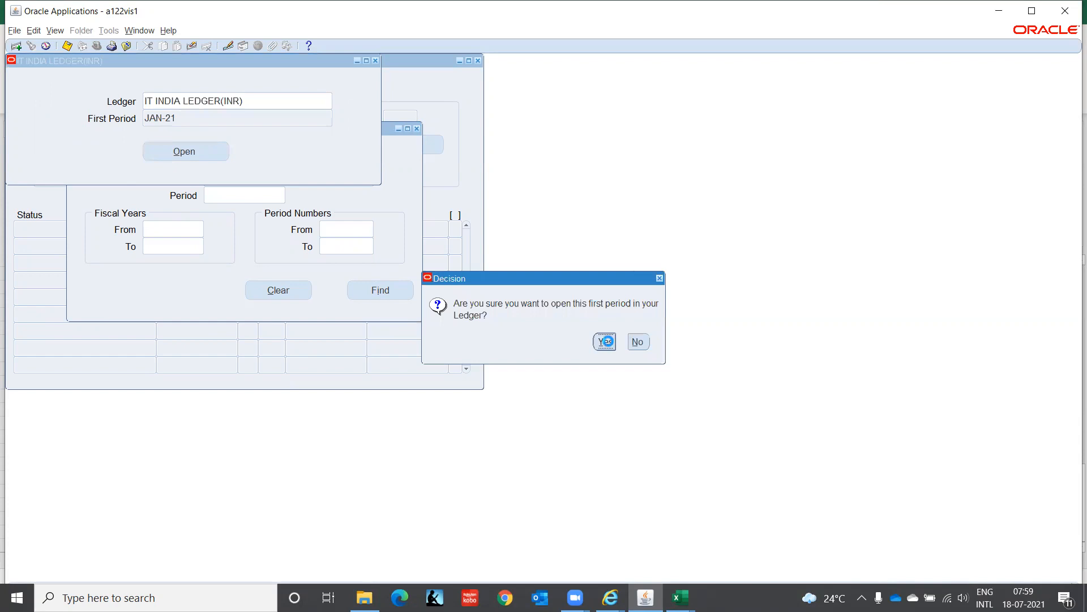
click(605, 341)
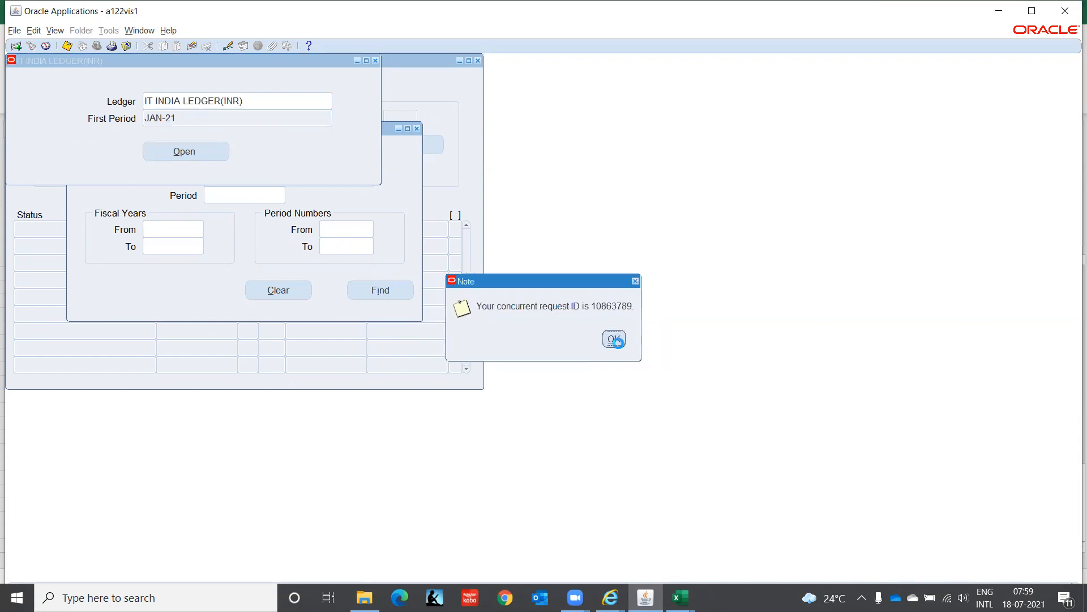
click(615, 340)
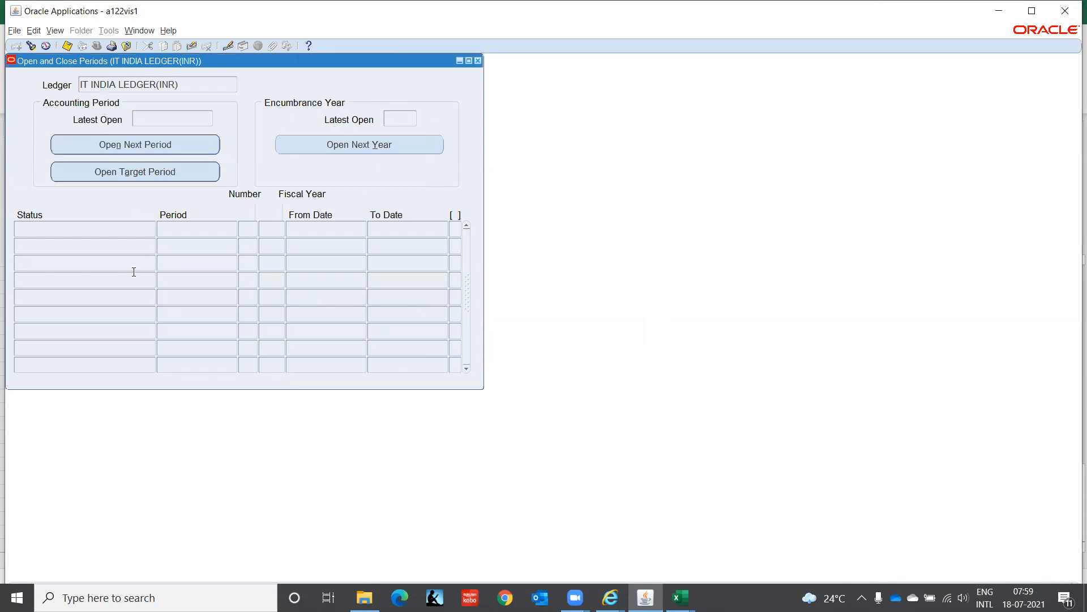
List all own concurrent requests and refresh until Open Period and Open Period Balances are completed, closing the list at the end.
click(54, 31)
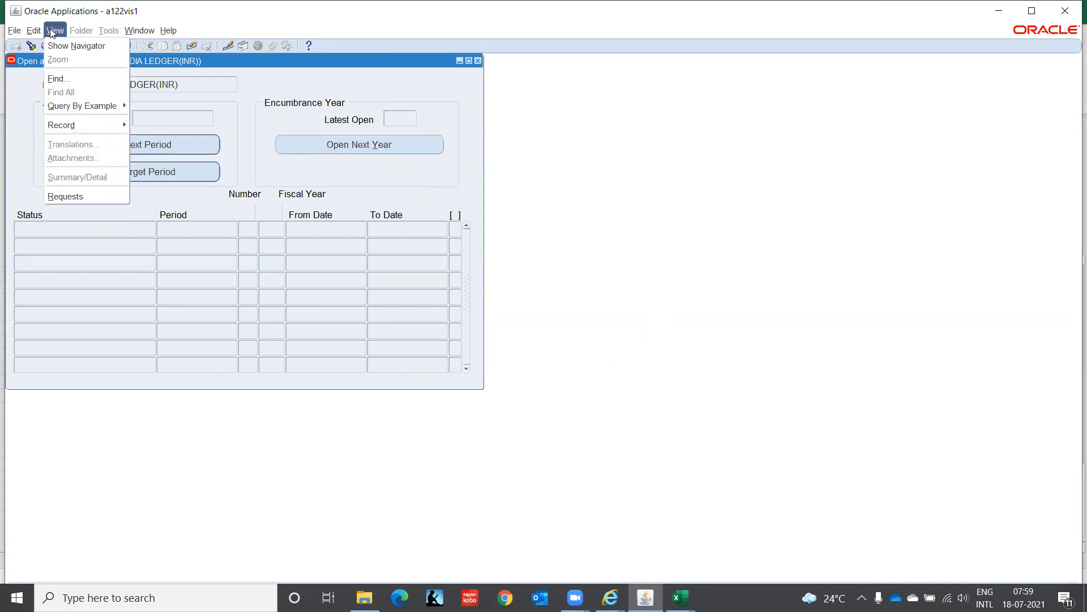
click(62, 196)
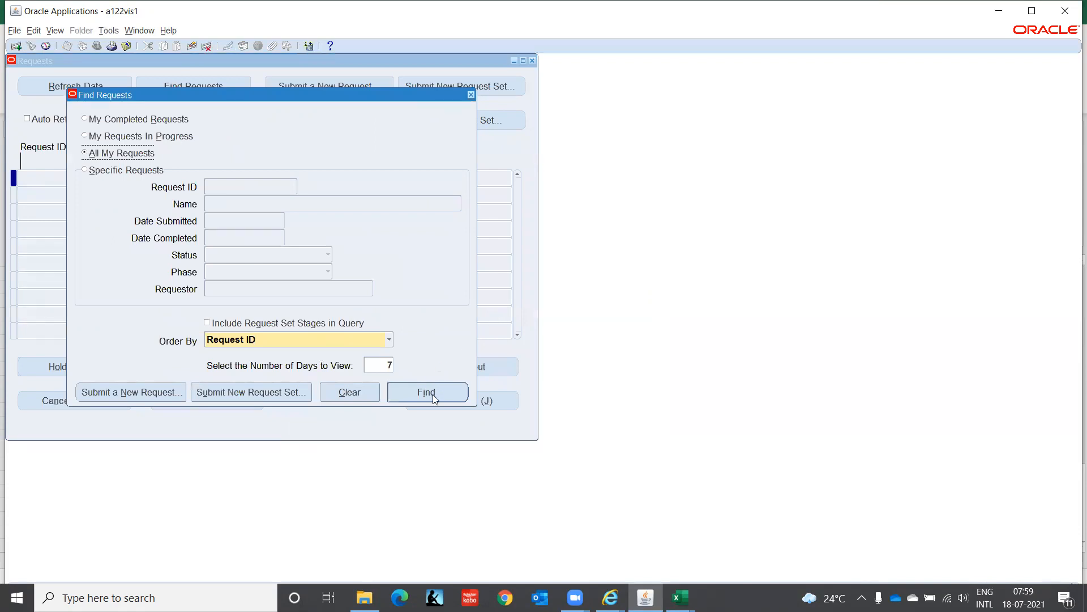
click(430, 393)
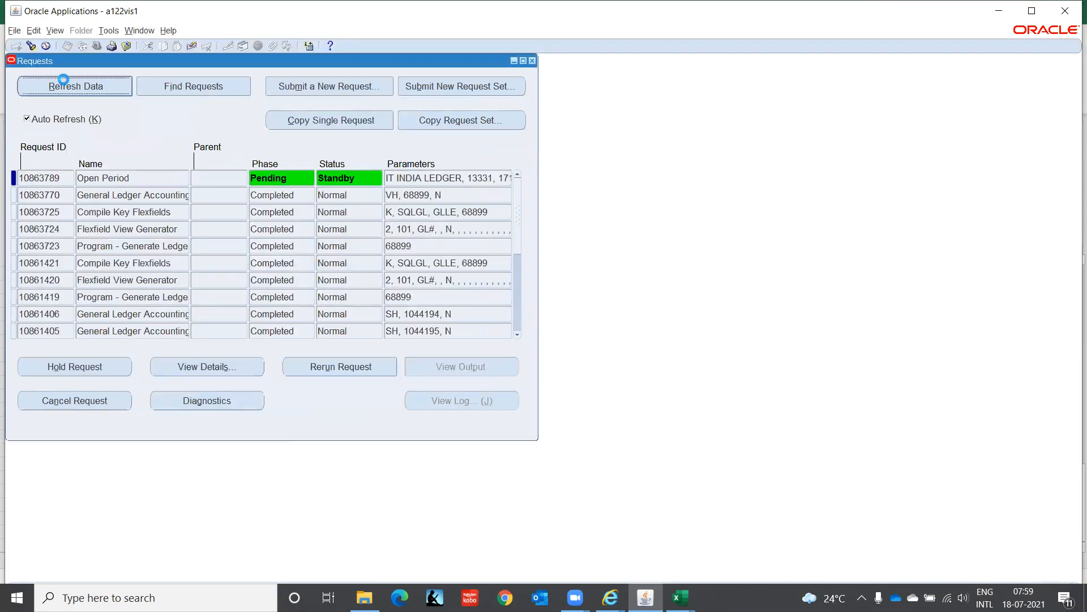
click(64, 86)
click(64, 88)
click(104, 89)
click(104, 89)
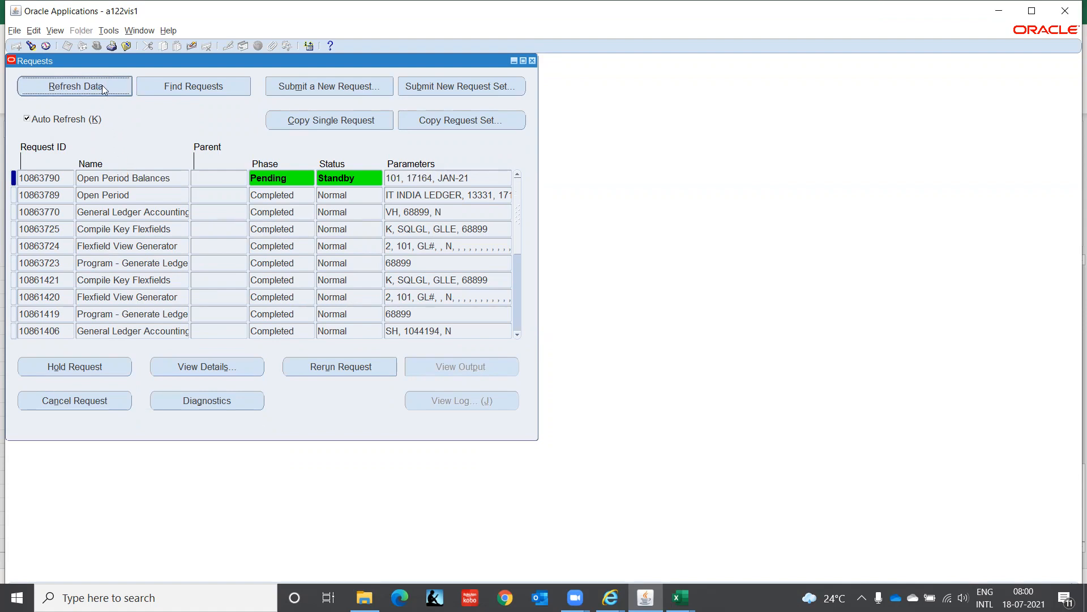
click(104, 89)
click(113, 86)
click(113, 87)
click(114, 86)
click(113, 86)
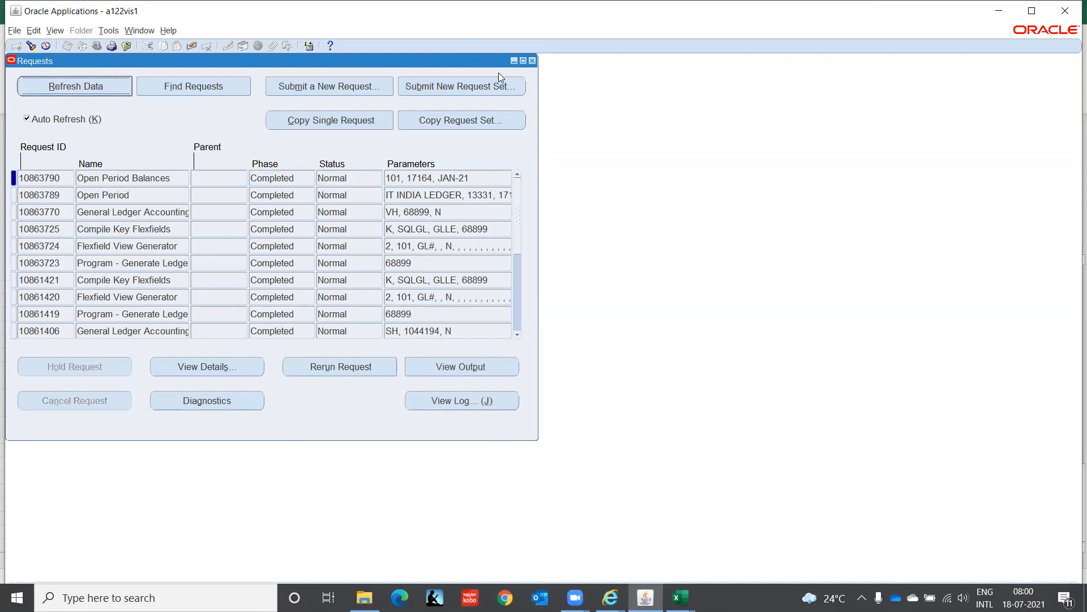
click(532, 60)
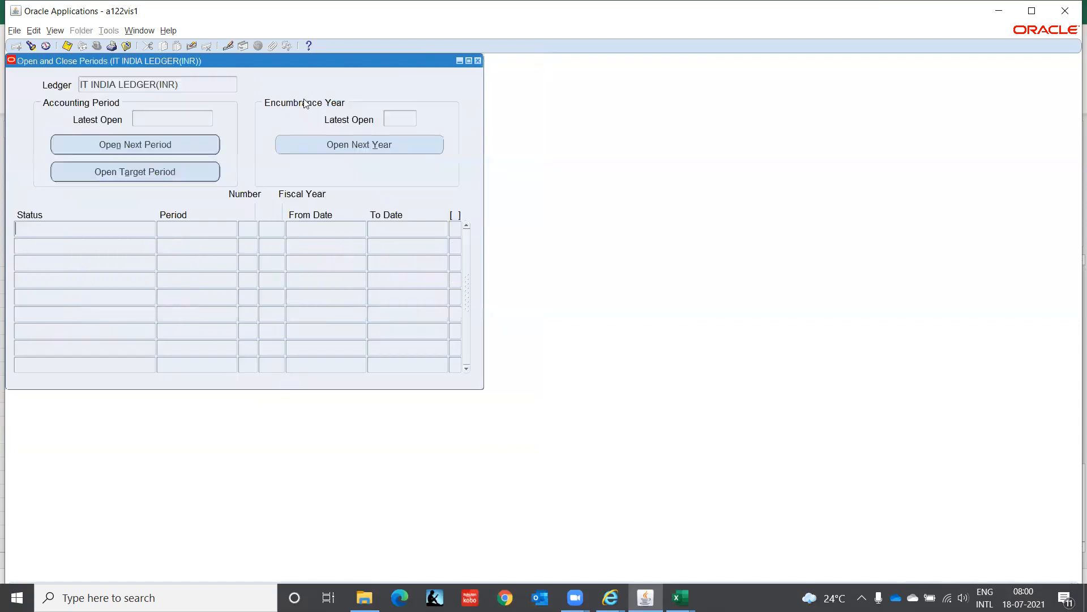
Reopen the Open and Close Periods form and find the IT INDIA LEDGER(INR) periods with any status.
click(30, 46)
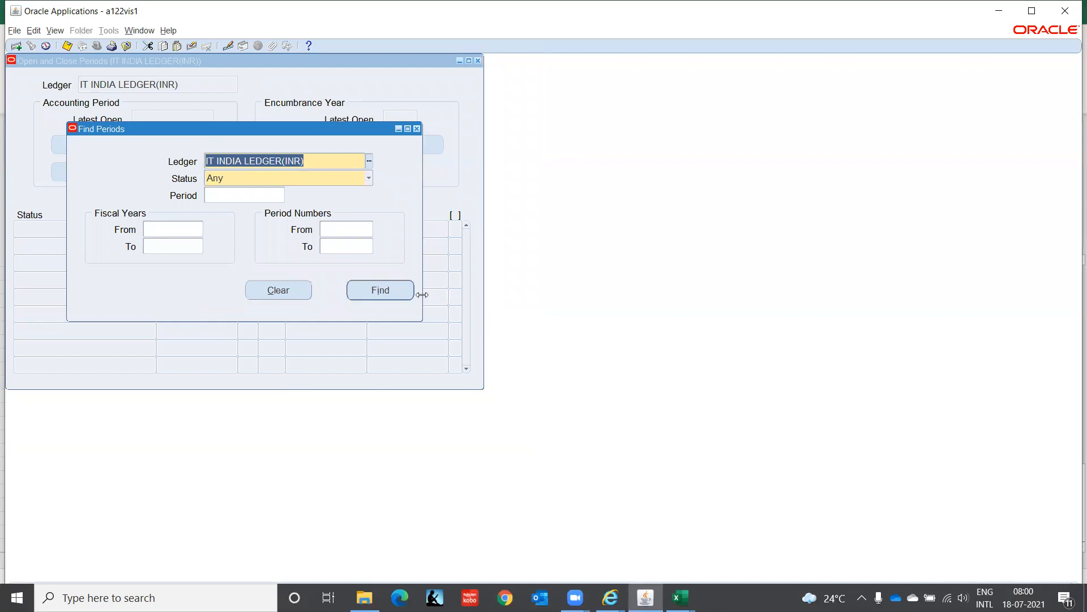
click(416, 130)
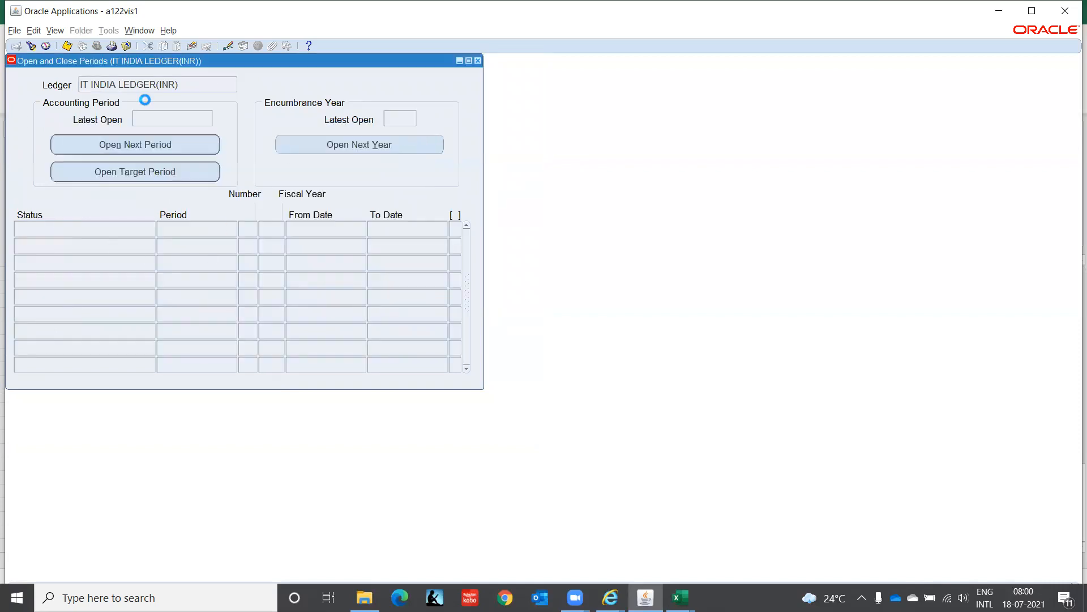
click(30, 46)
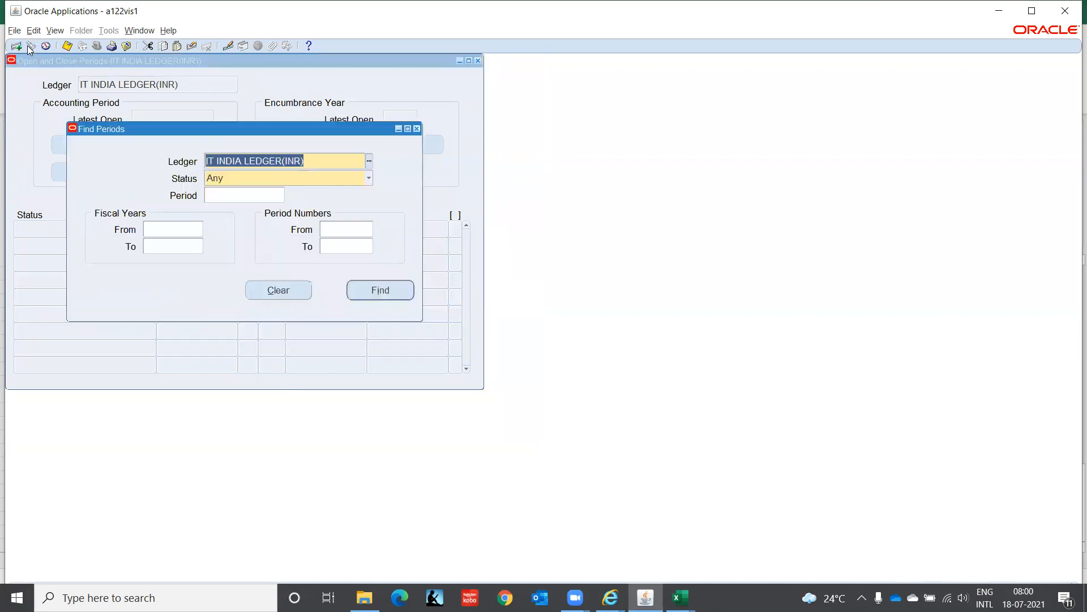
click(377, 289)
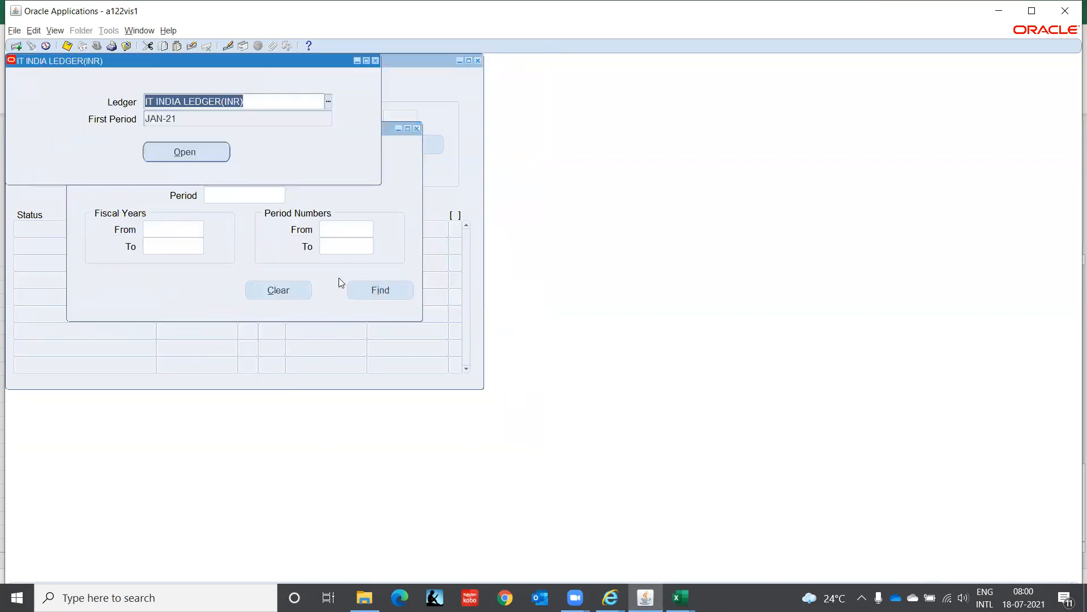
key(F4)
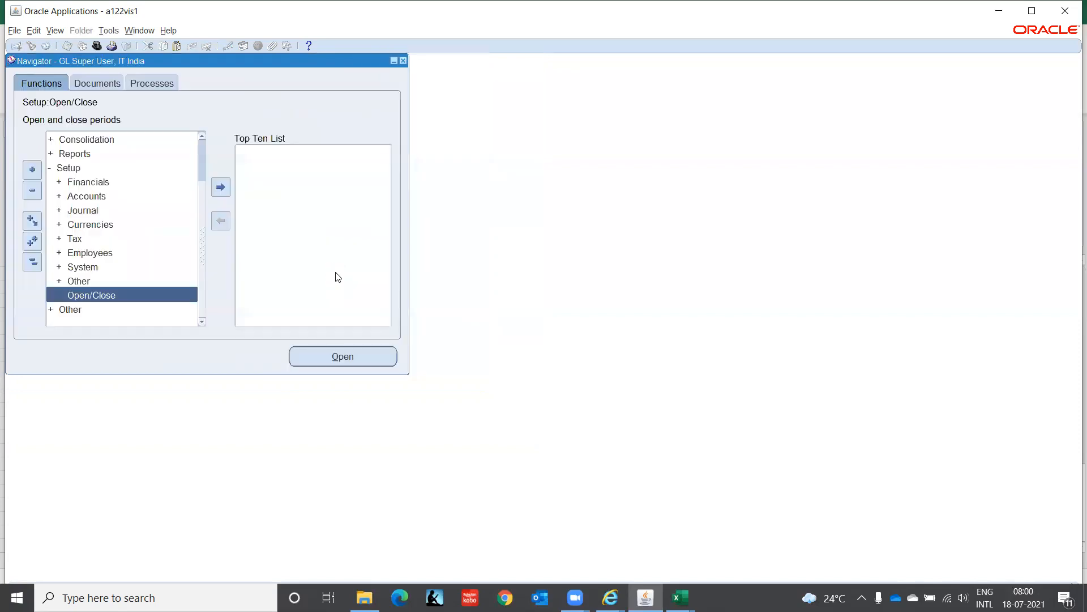
key(Return)
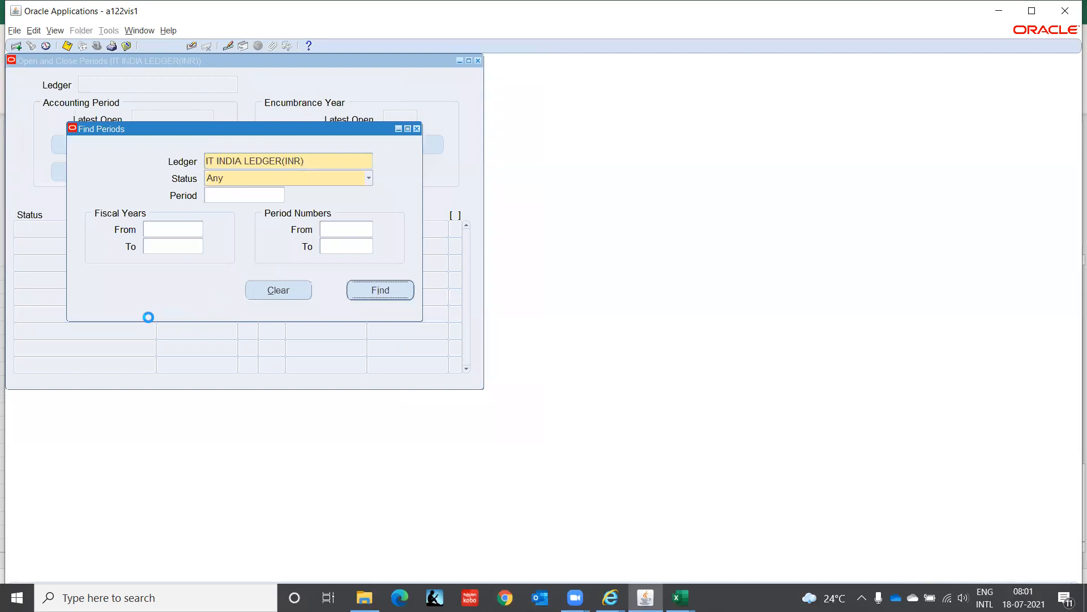
key(Return)
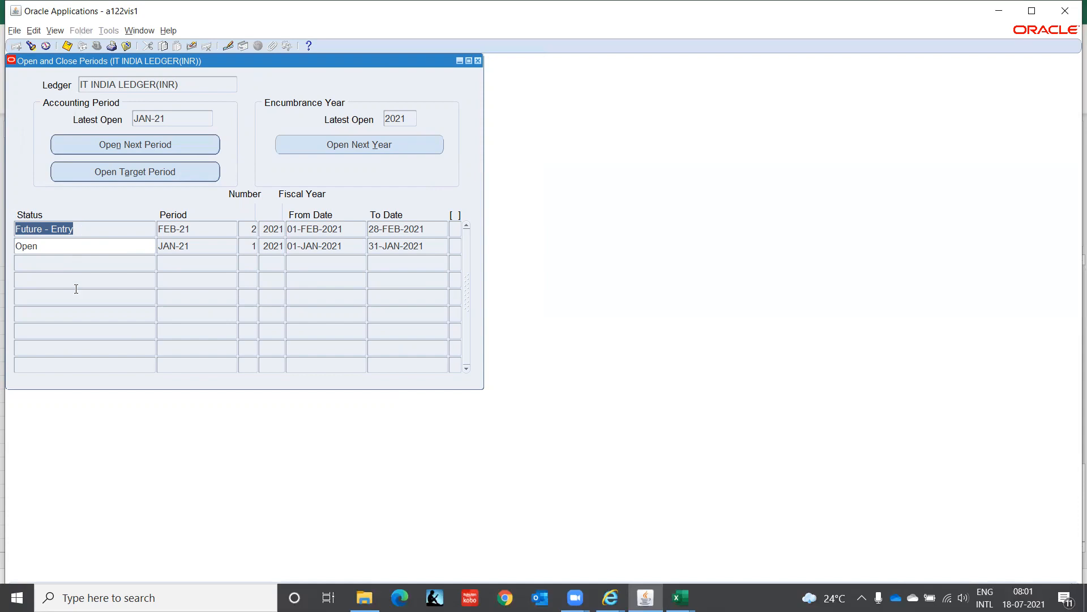
Open the IT INDIA LEDGER(INR) periods up to target period JUL-21 and acknowledge the submitted request.
click(136, 178)
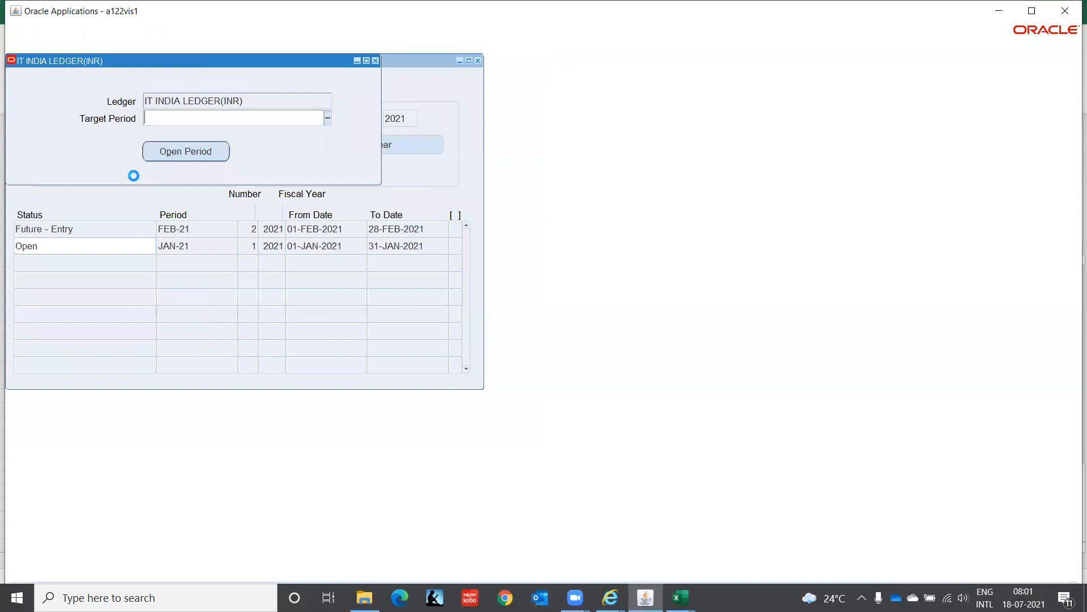
text(Jul-21)
key(Tab)
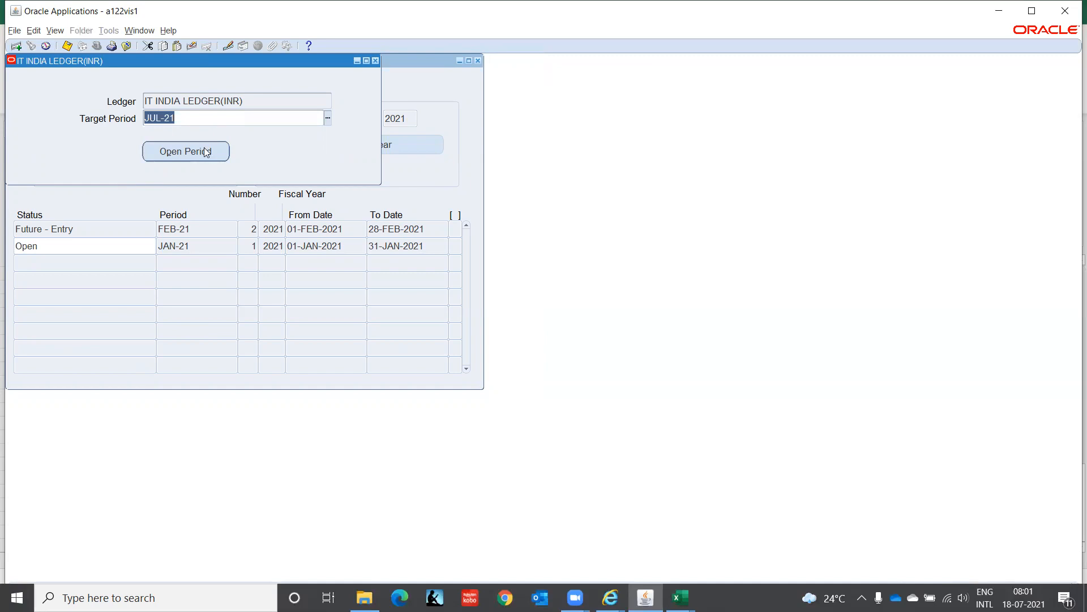
click(205, 150)
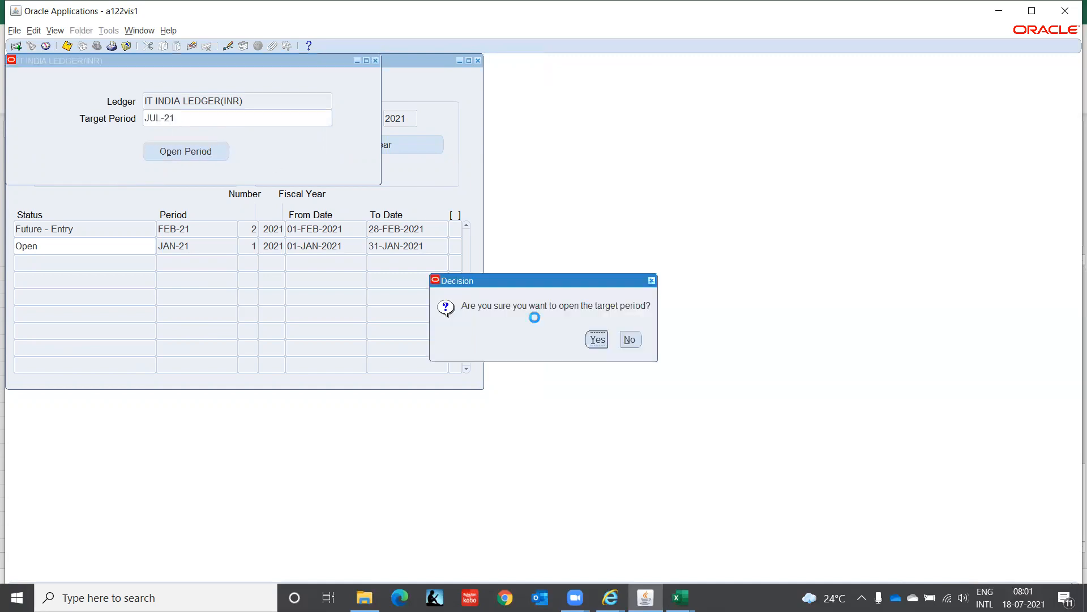
click(599, 340)
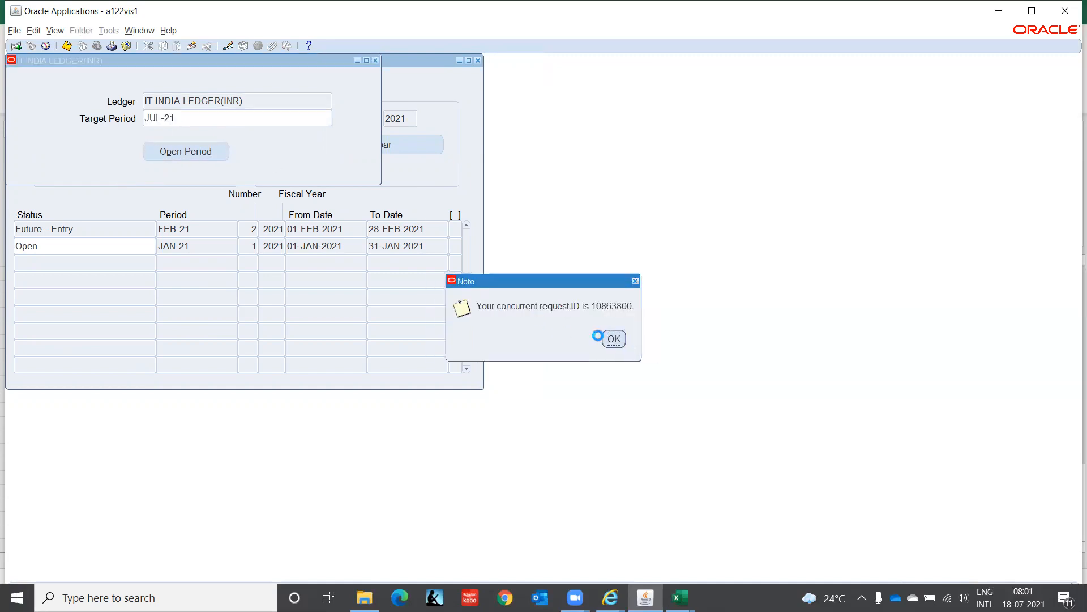
click(614, 339)
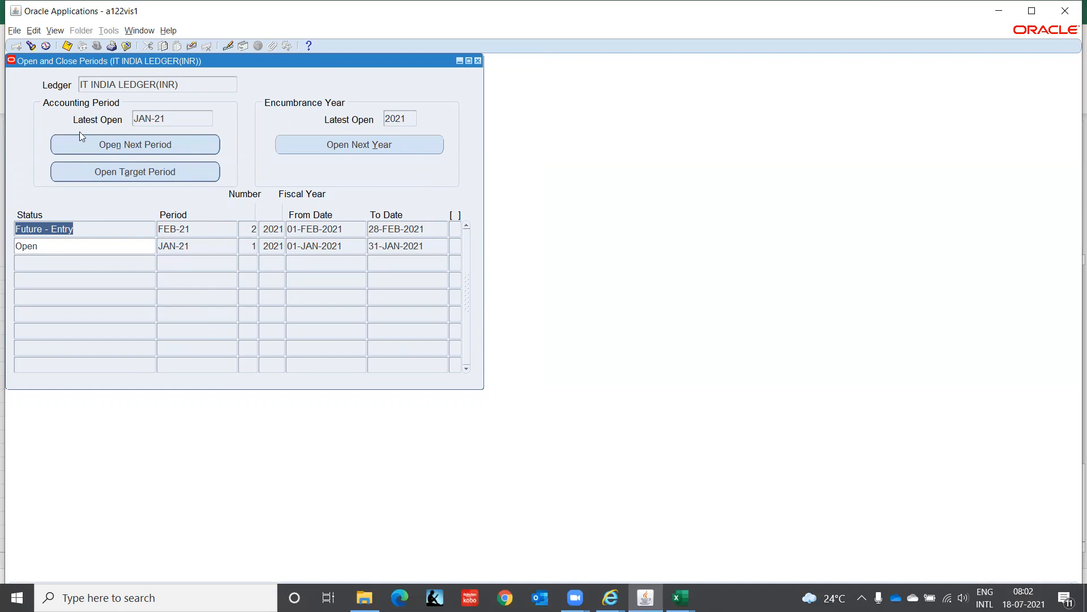
Reload the ledger's period list and set the status of periods JAN-21 through JUN-21 to Closed.
click(478, 61)
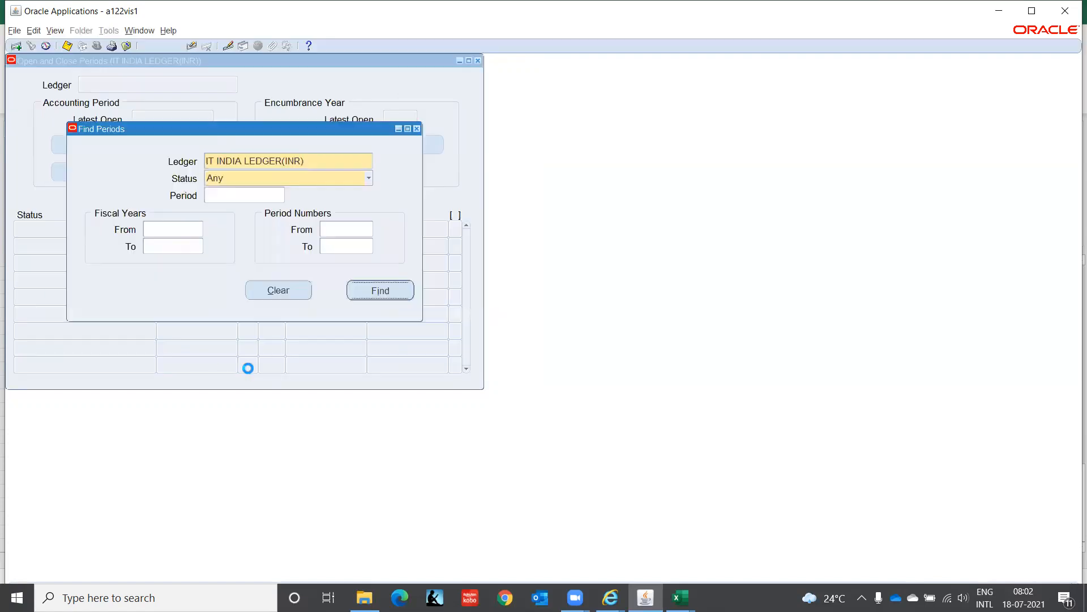
key(Return)
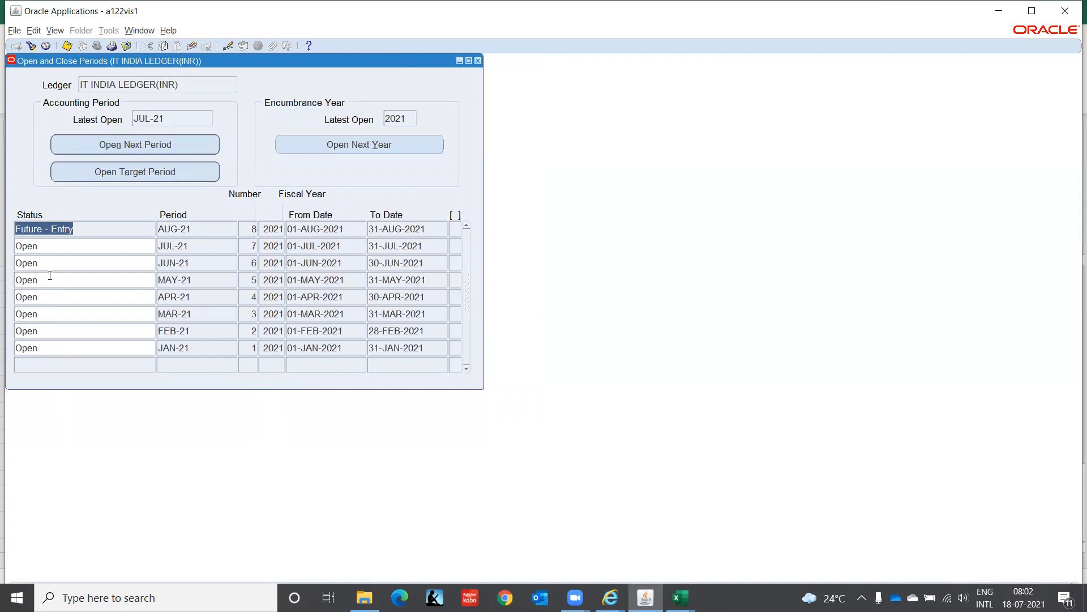
click(50, 348)
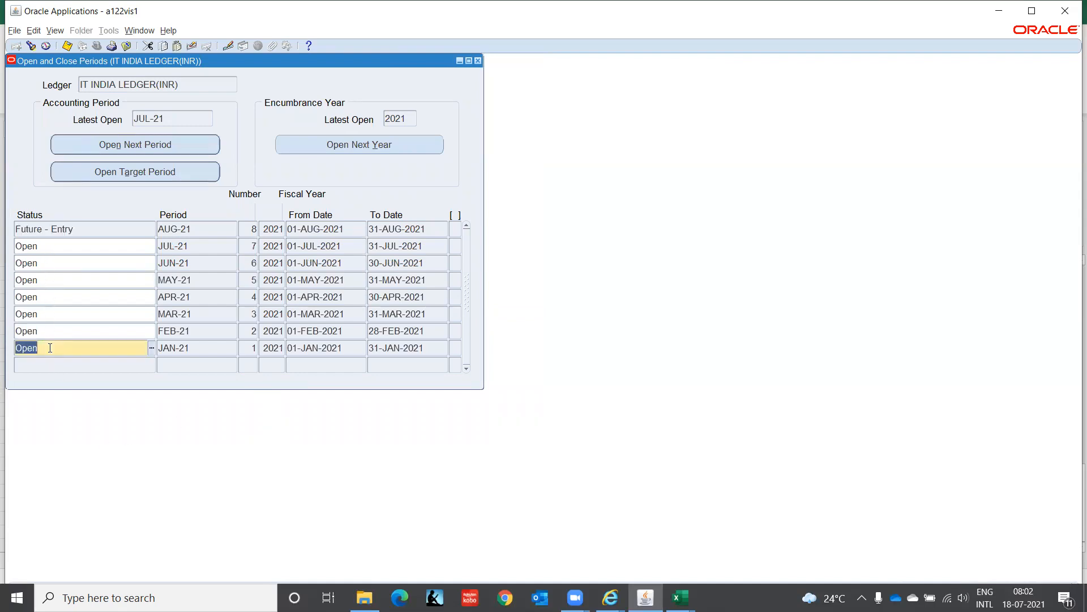
text(c)
key(Up)
text(c)
key(Up)
text(c)
key(Up)
text(c)
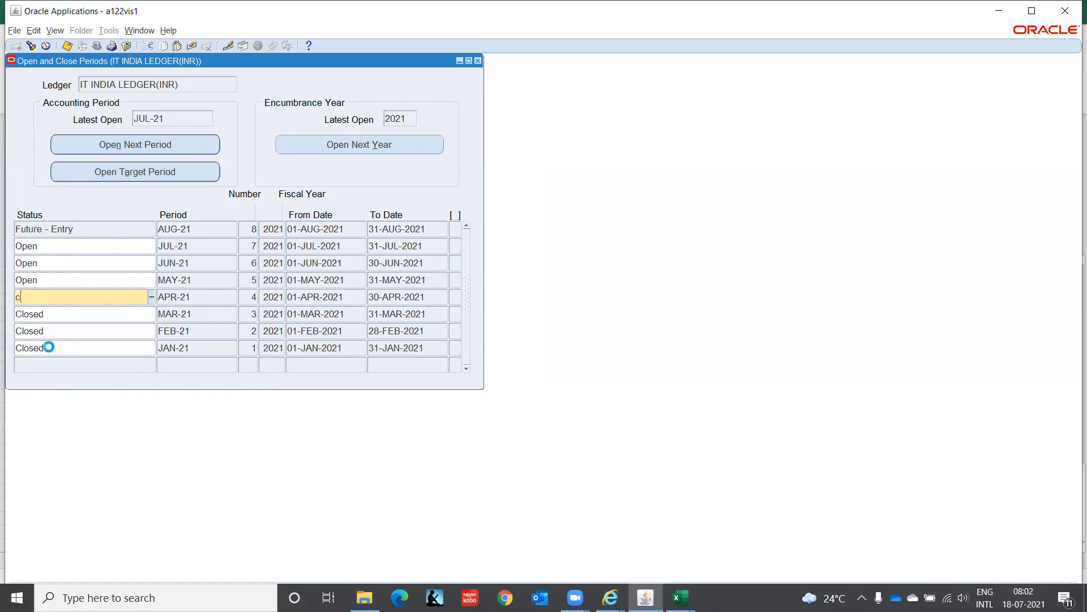
key(Up)
text(c)
key(Up)
text(c)
key(Up)
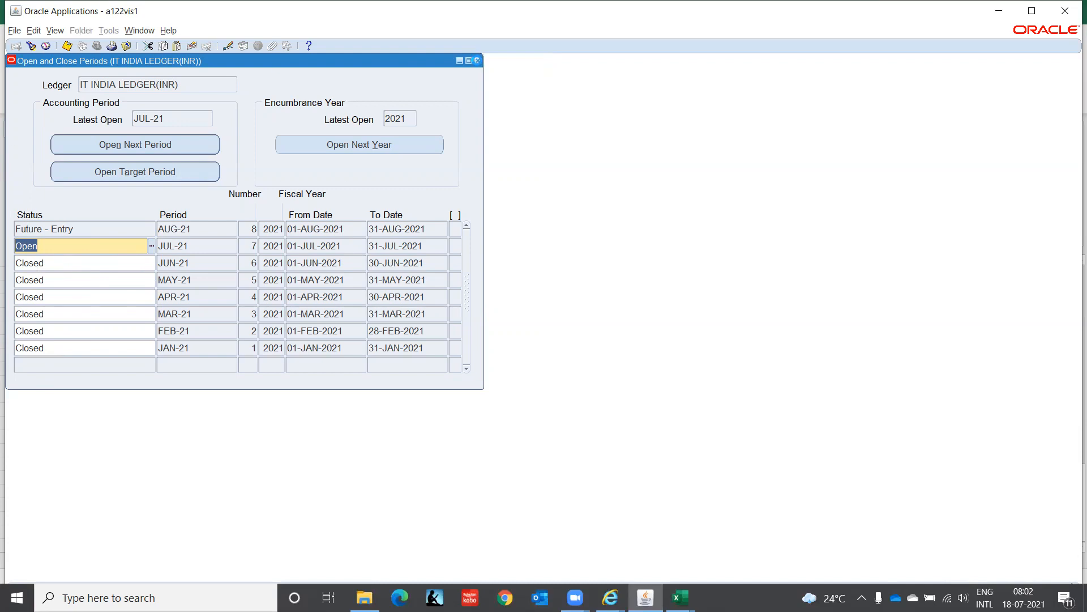
Close the Open and Close Periods form and start a new journal from the Enter Journals function.
click(477, 60)
click(604, 338)
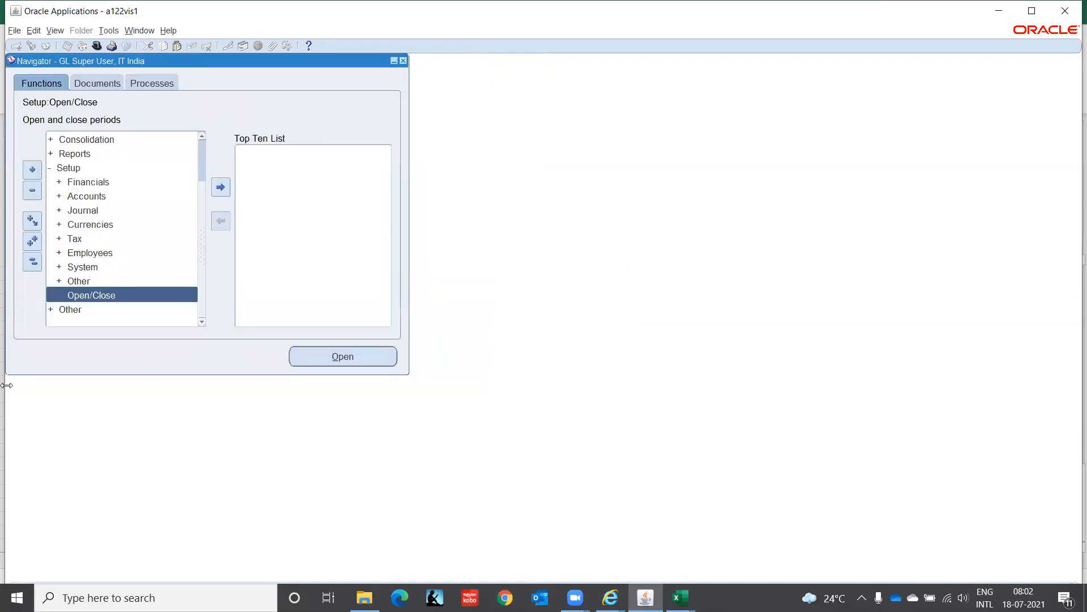
click(32, 262)
double_click(98, 140)
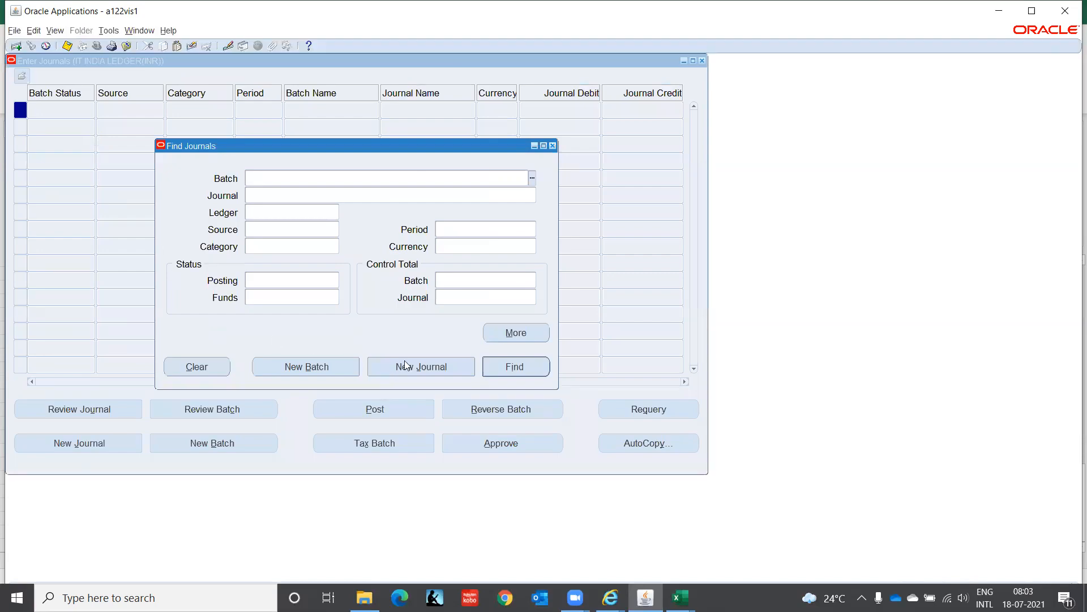
click(409, 368)
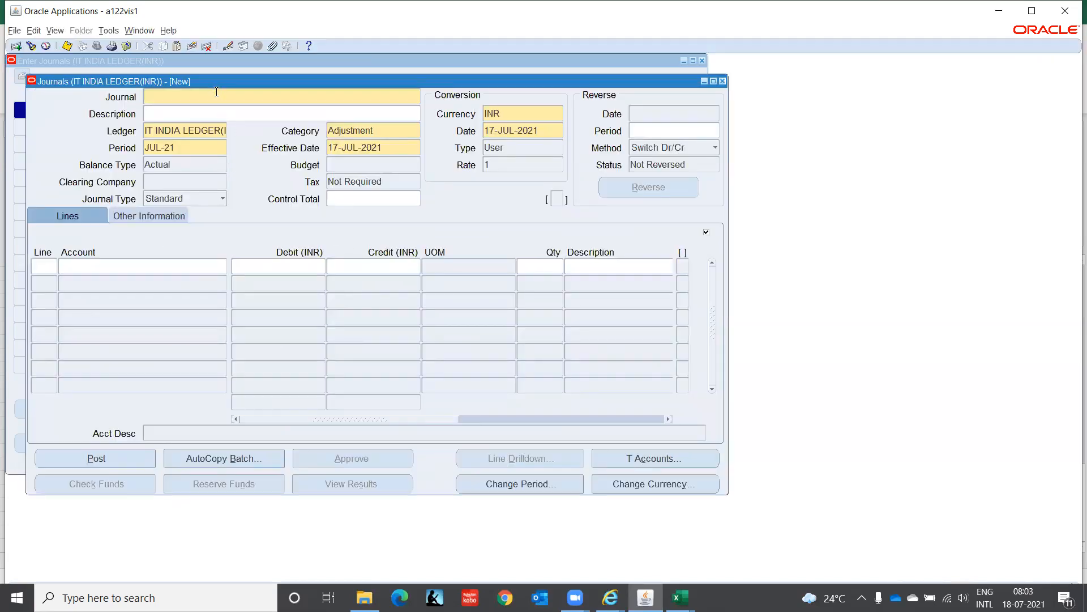
Name the new journal TEST and review its period and effective date.
text(TEST)
key(Tab)
key(Tab)
key(Tab)
key(Tab)
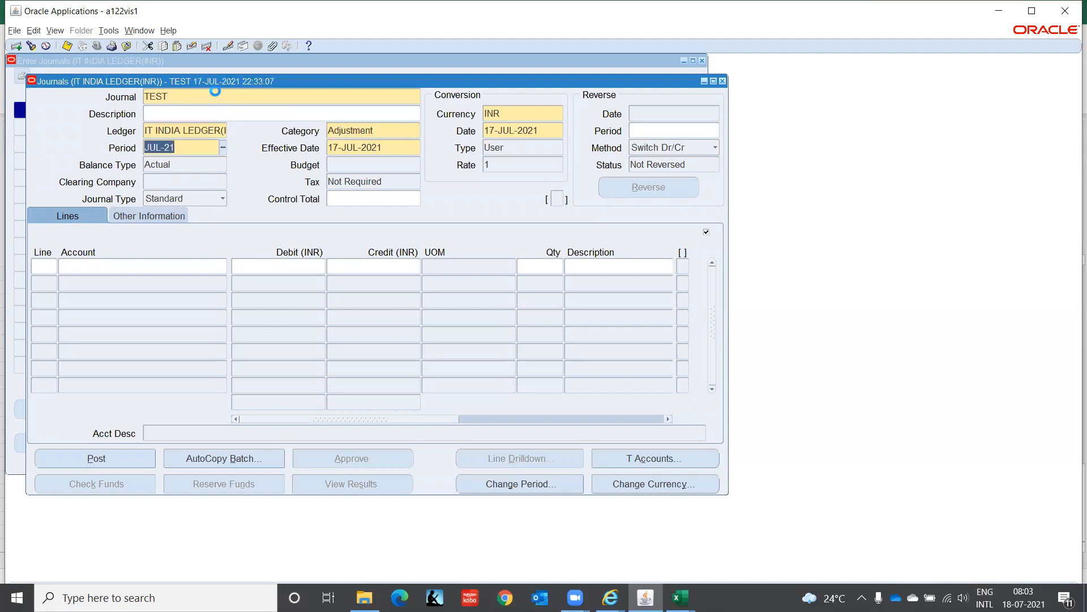
click(195, 146)
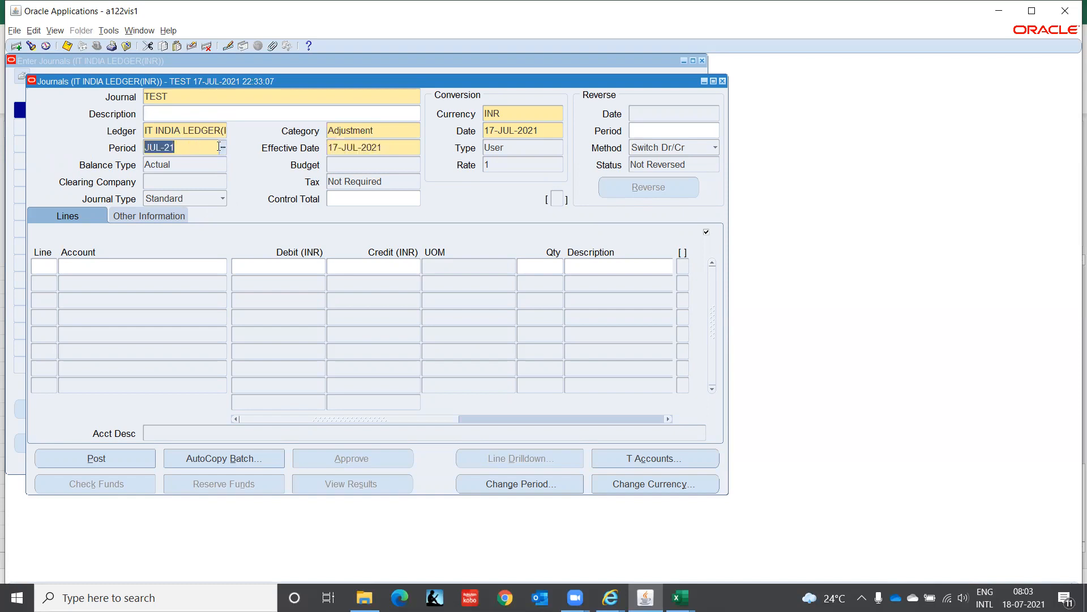
click(405, 148)
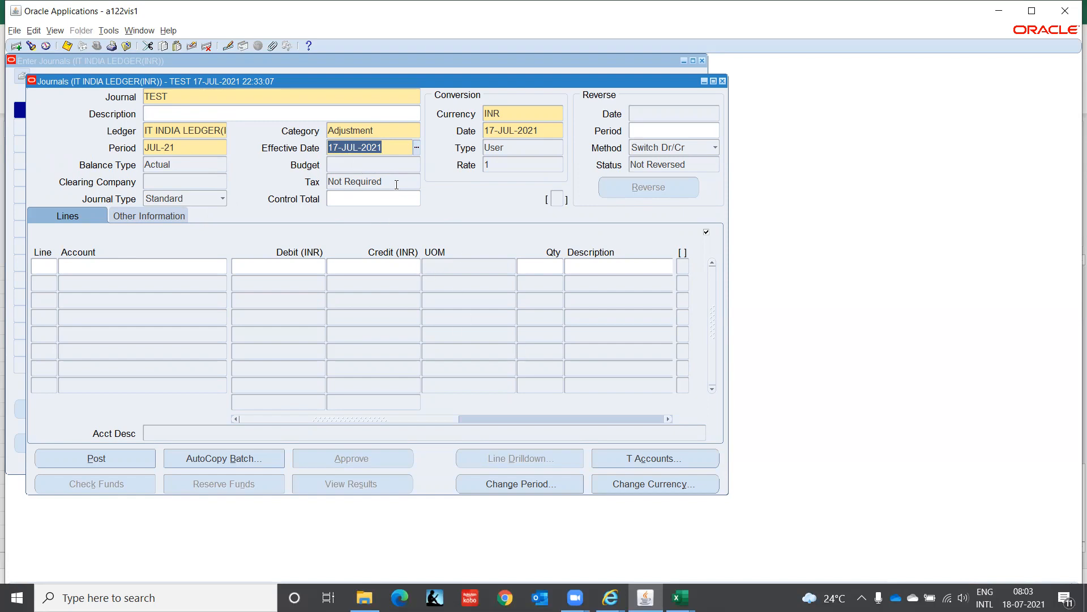
Start journal line 1 and set its account segments Company to C1, Location to CHN and Function to 000.
click(51, 266)
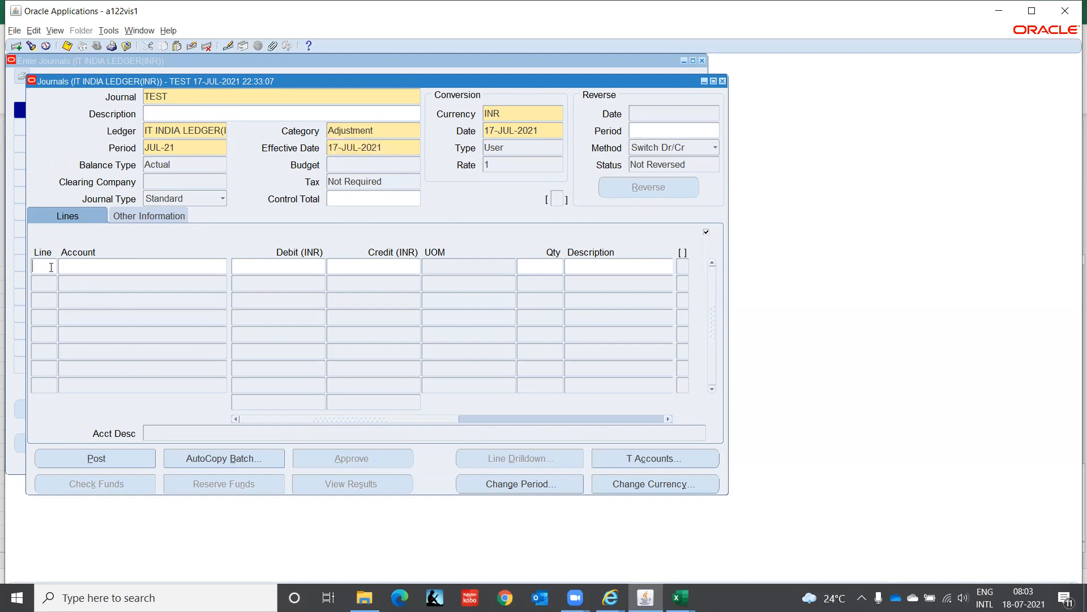
text(1)
key(Tab)
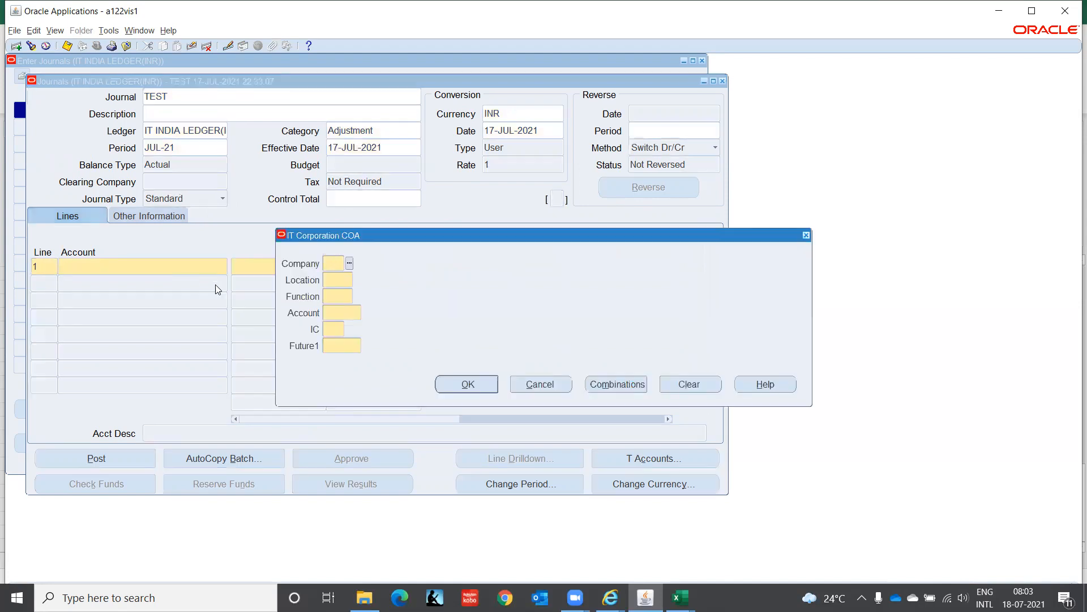
text(C1)
key(Tab)
text(CHN)
key(Tab)
key(shift+Tab)
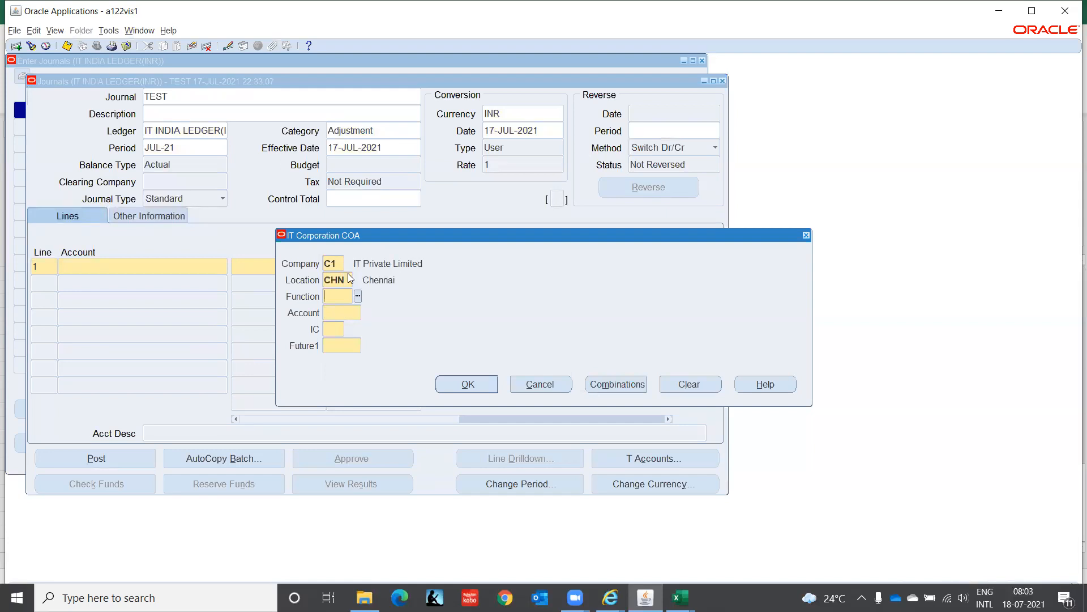
text(000)
key(Tab)
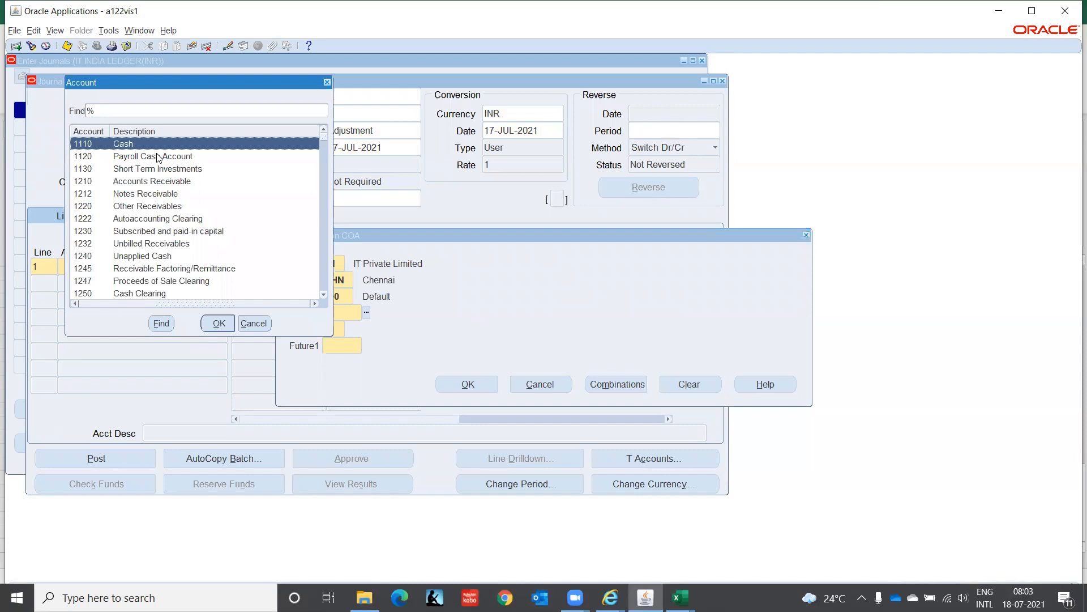
Choose 3200 Paid in Capital from the account value list as line 1's Account segment.
click(147, 207)
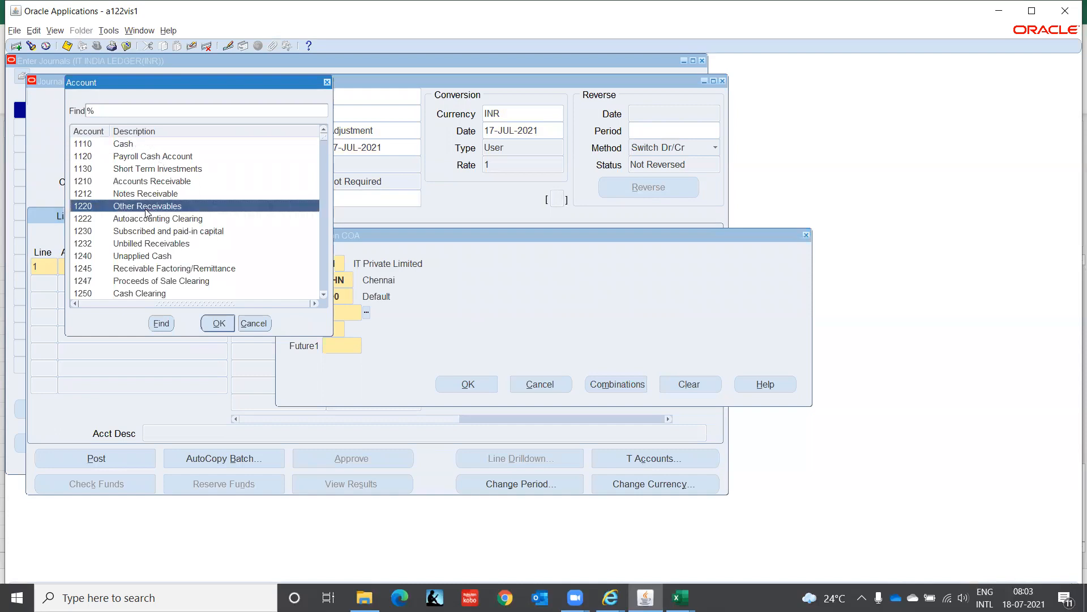
key(Down)
key(Down)
key(Down)
key(Down)
key(Down)
key(Down)
key(Down)
key(Down)
key(Down)
key(Down)
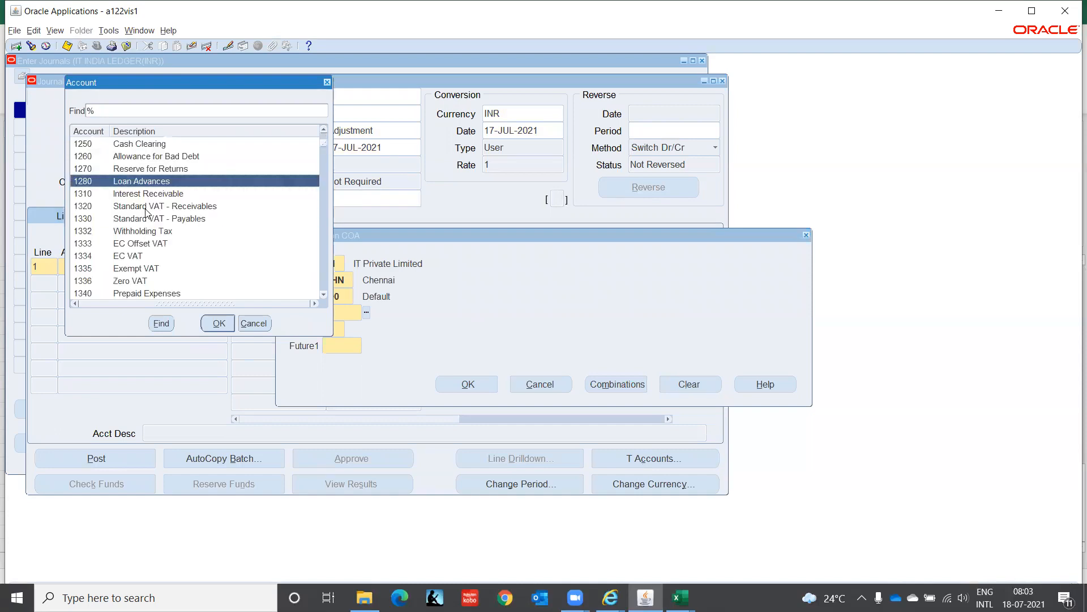
key(Down)
key(Down)
key(Down)
key(Down)
key(Down)
key(Down)
key(Down)
key(Down)
key(Down)
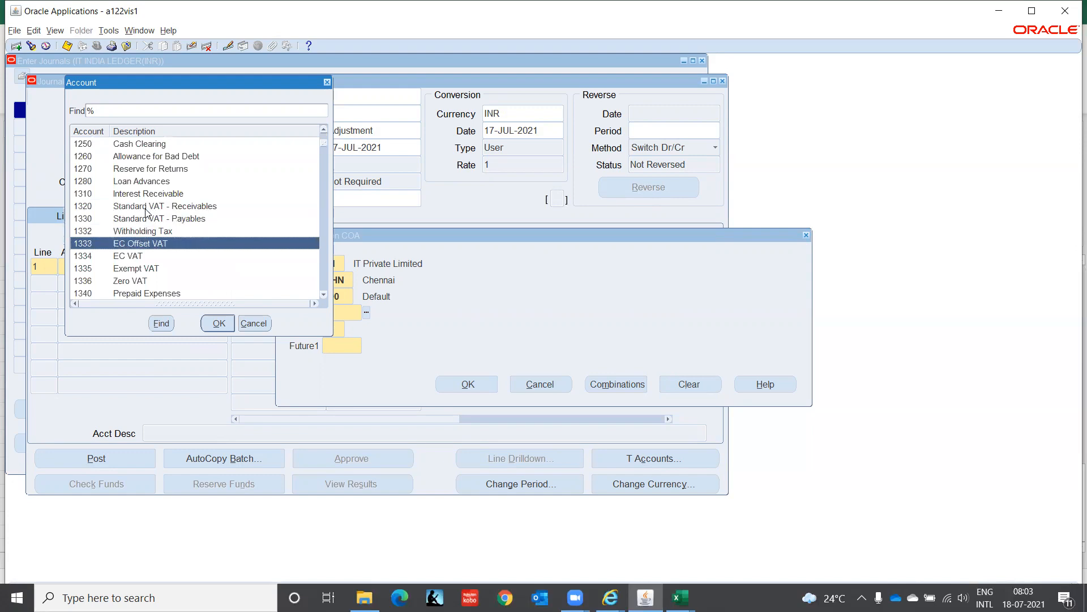
key(Down)
key(Down)
key(Down)
key(Down)
key(Down)
key(Down)
key(Down)
key(Down)
key(Down)
key(Down)
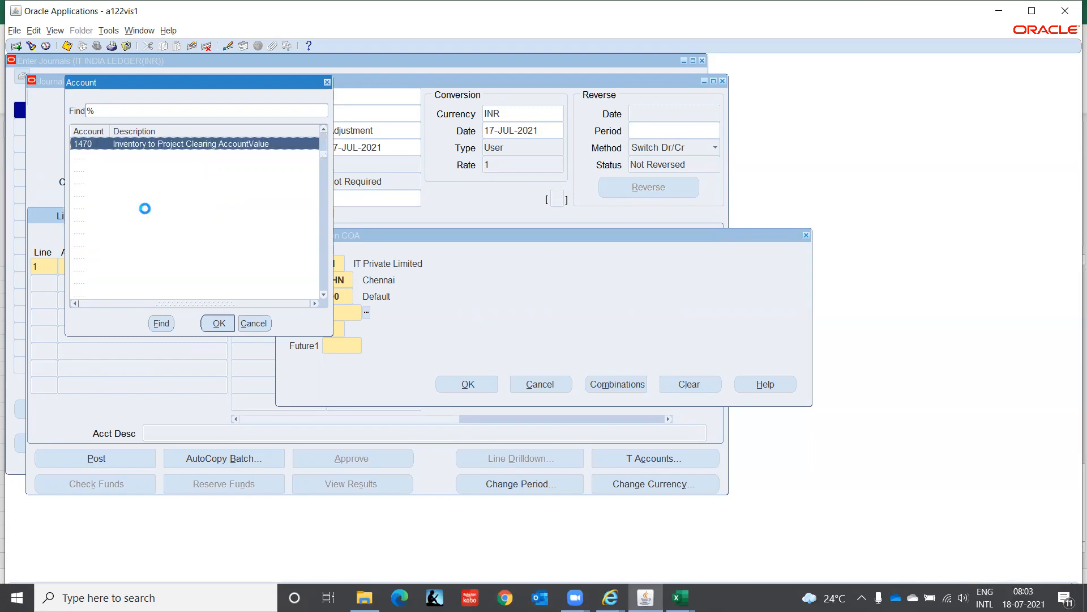
key(Down)
key(Down)
key(Down)
key(Down)
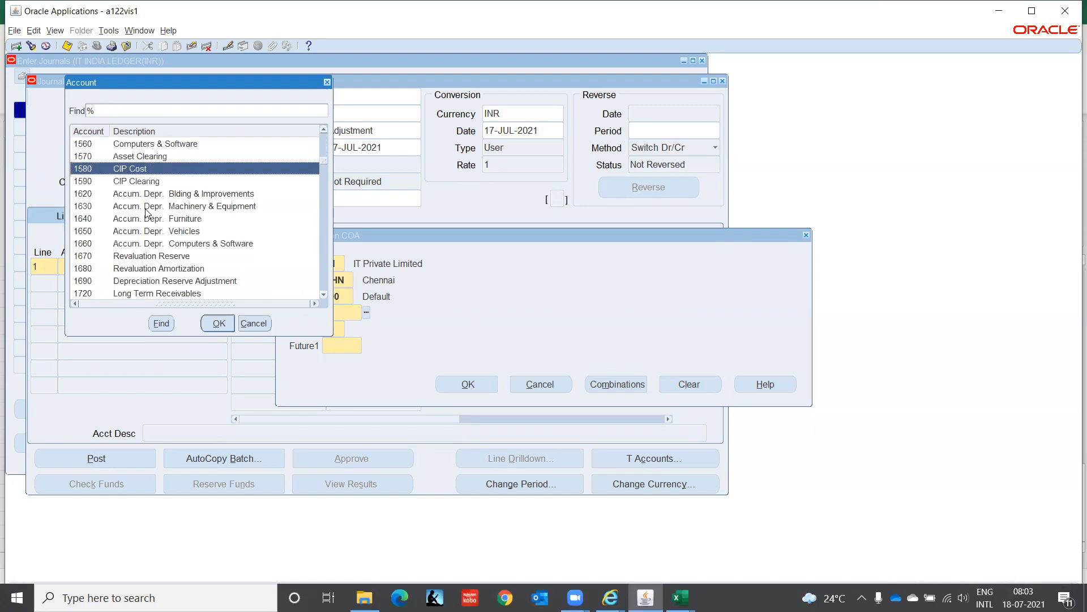
key(Down)
key(Down)
key(Down)
key(Down)
key(Down)
key(Down)
key(Down)
key(Down)
key(Down)
key(Down)
key(Down)
key(Down)
key(Down)
key(Down)
key(Down)
key(Down)
key(Down)
key(Down)
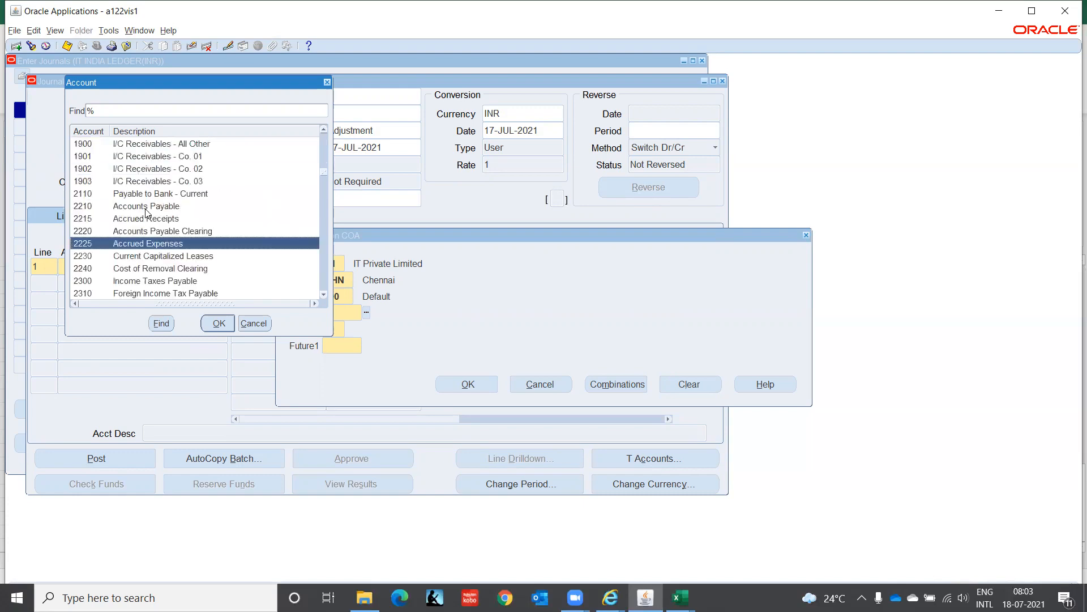
key(Down)
key(Down)
key(Down)
key(Down)
key(Down)
key(Down)
key(Down)
key(Down)
key(Down)
key(Down)
key(Down)
key(Down)
key(Down)
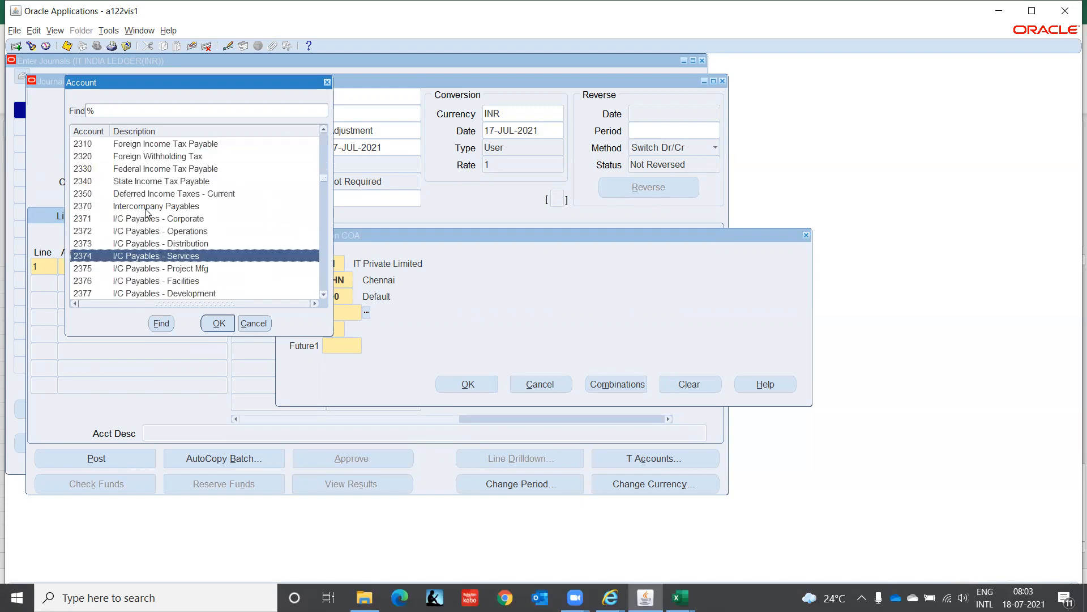
key(Down)
key(Down)
key(Down)
key(Down)
key(Down)
key(Down)
key(Down)
key(Down)
key(Down)
key(Down)
key(Down)
key(Down)
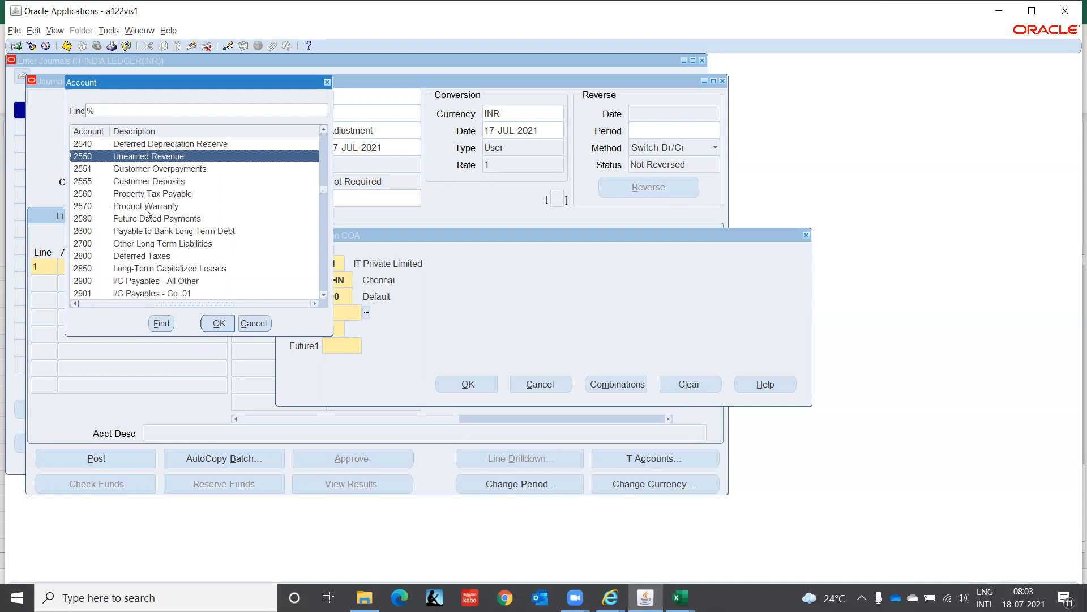
key(Down)
key(Down)
key(Down)
key(Down)
key(Down)
key(Down)
key(Down)
key(Down)
key(Down)
key(Down)
key(Down)
key(Down)
key(Down)
key(Down)
key(Down)
key(Down)
key(Down)
key(Down)
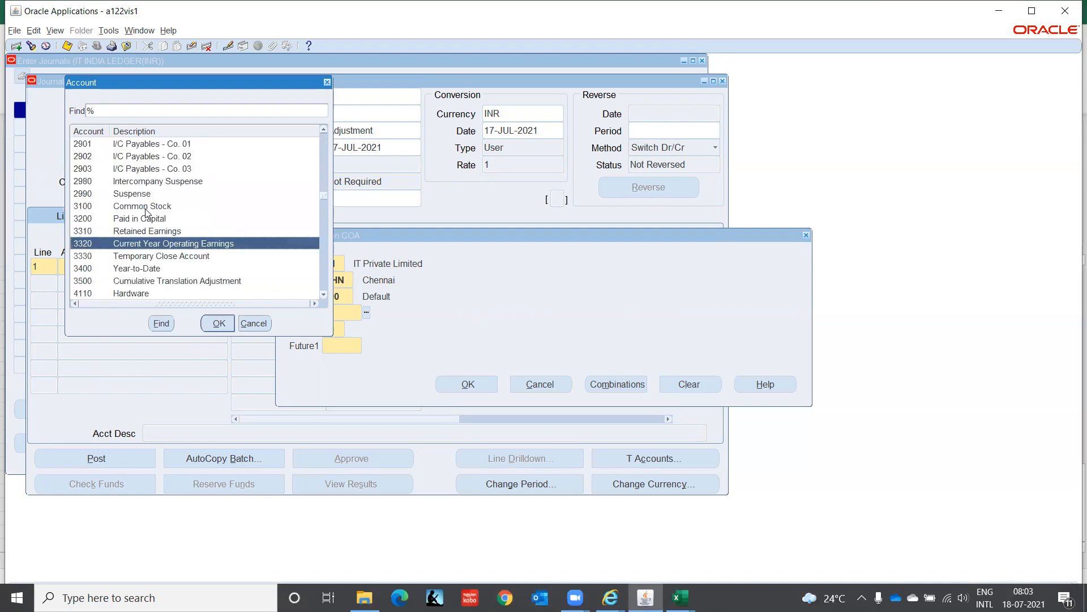
key(Up)
key(Up)
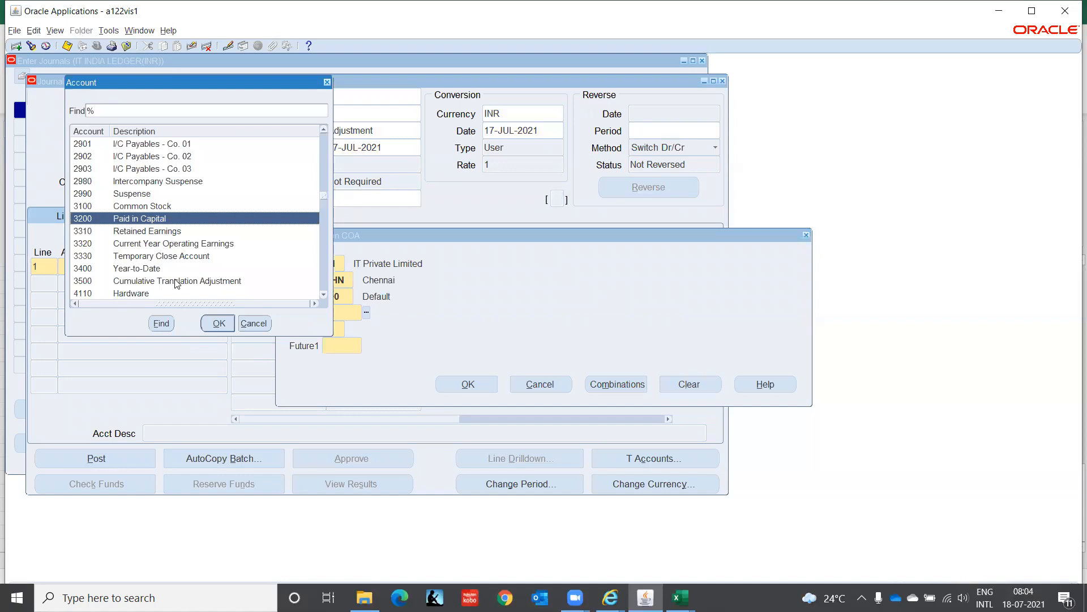
click(217, 323)
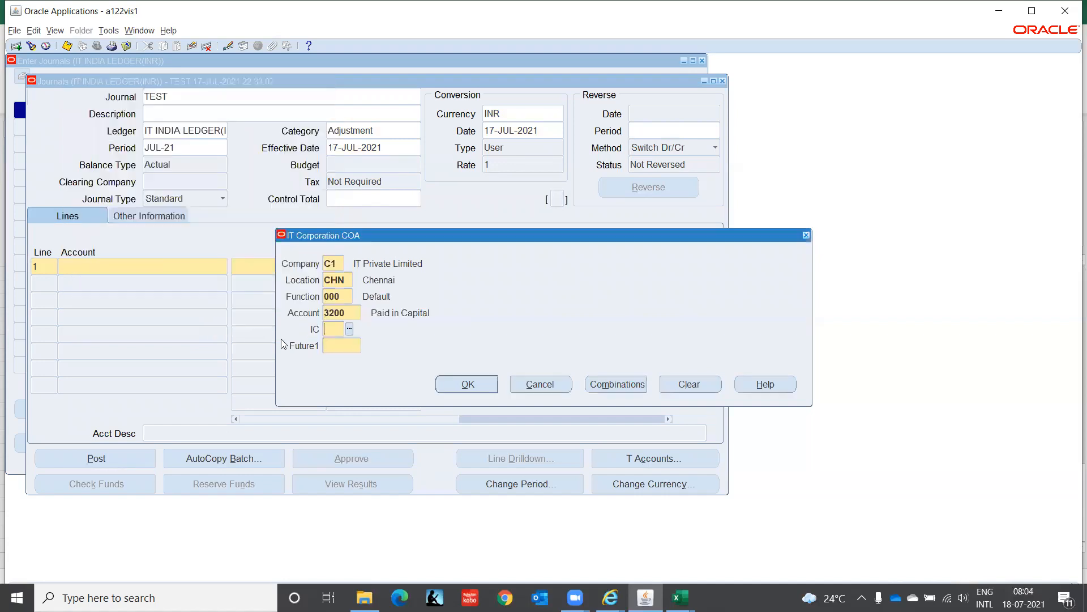
Complete line 1's account with IC 00 and Future1 0000, and enter a debit of 100 with no line context.
text(00)
key(Tab)
text(0000)
key(Tab)
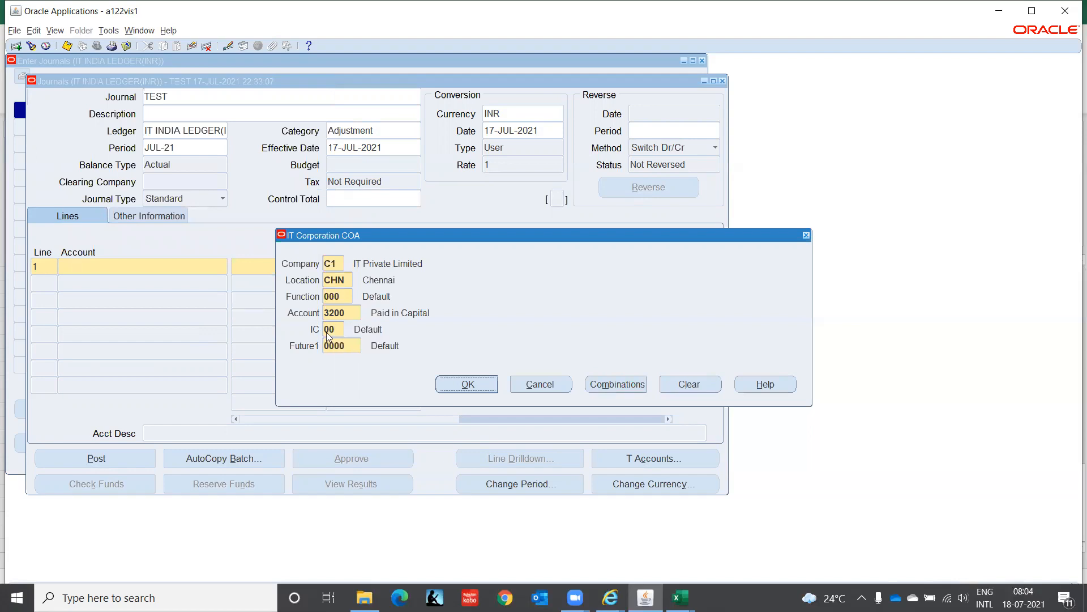
key(Return)
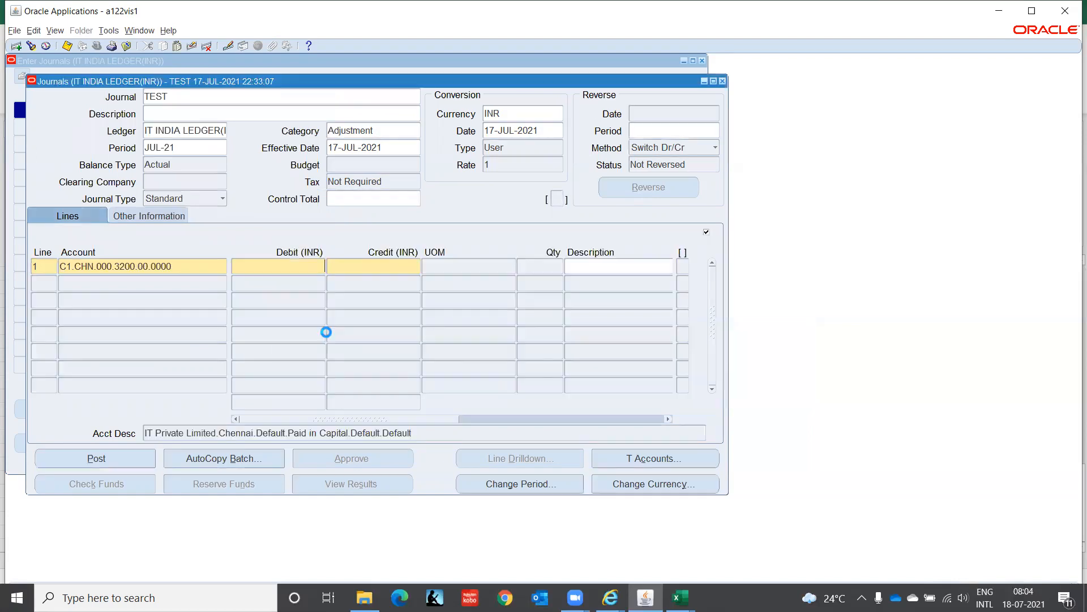
text(500)
key(Tab)
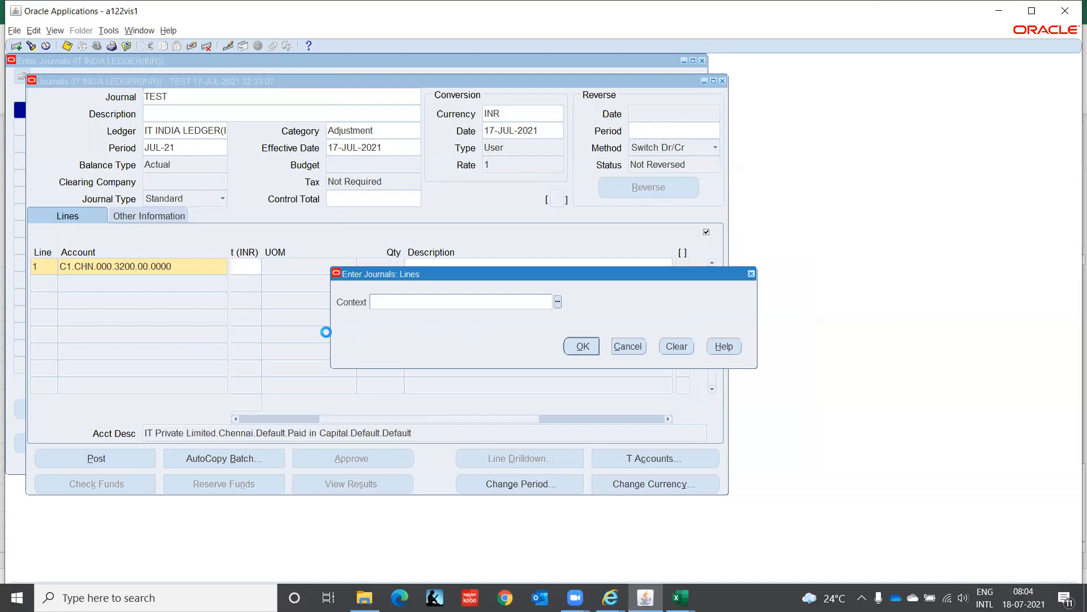
key(Return)
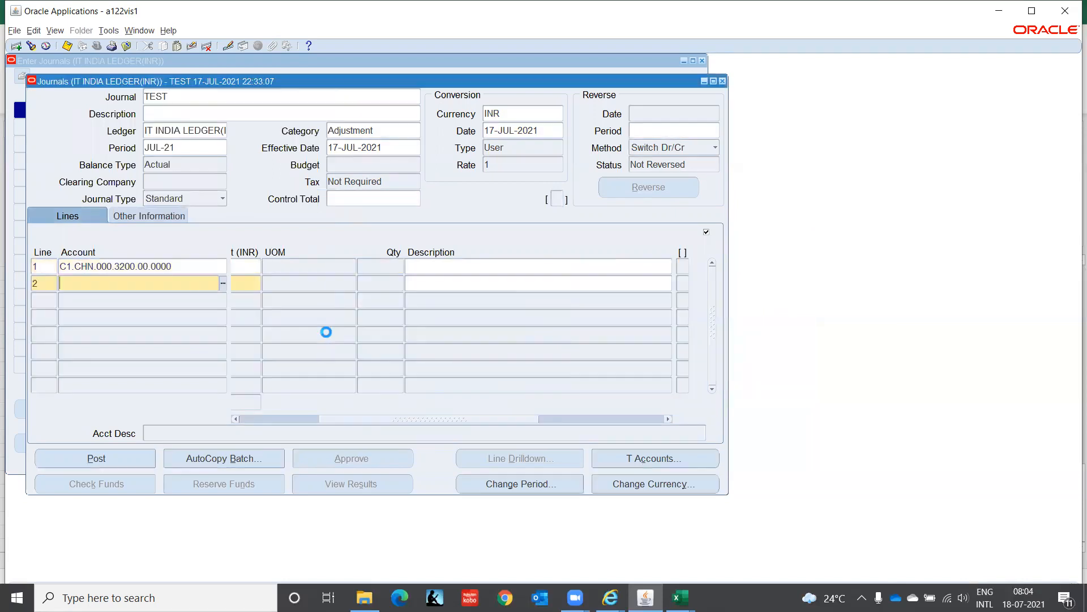
Copy line 1's account combination to line 2 and change its Account segment to 1110 Cash.
key(shift+Tab)
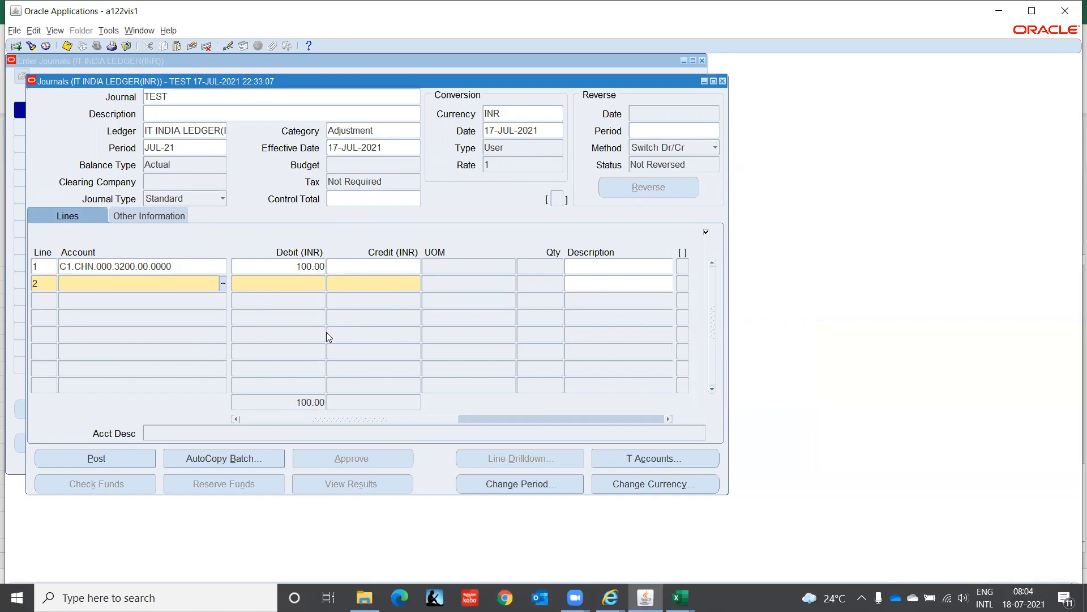
key(shift+F5)
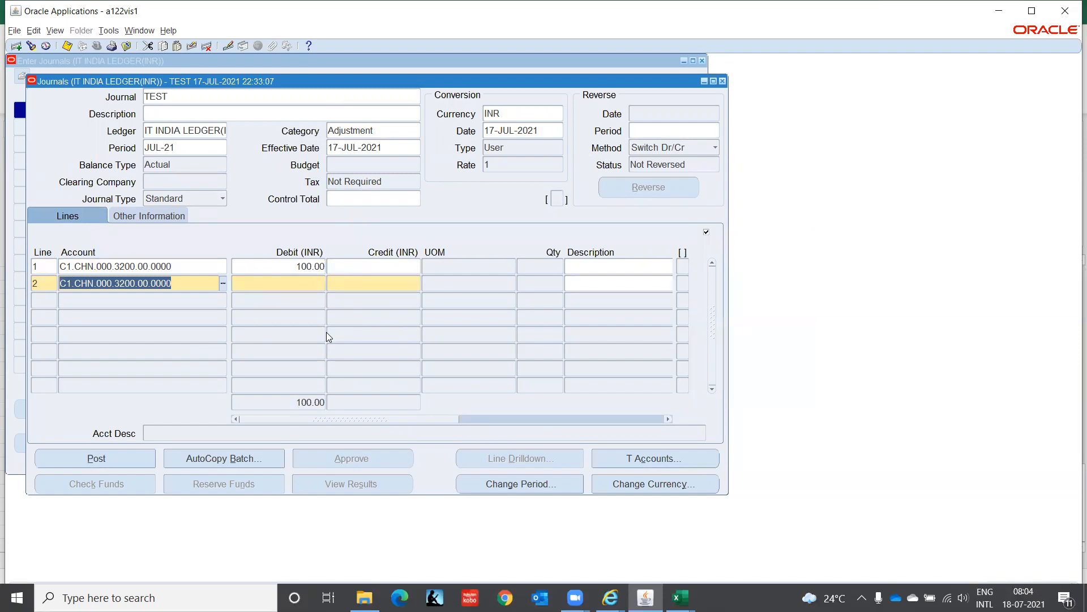
key(ctrl+l)
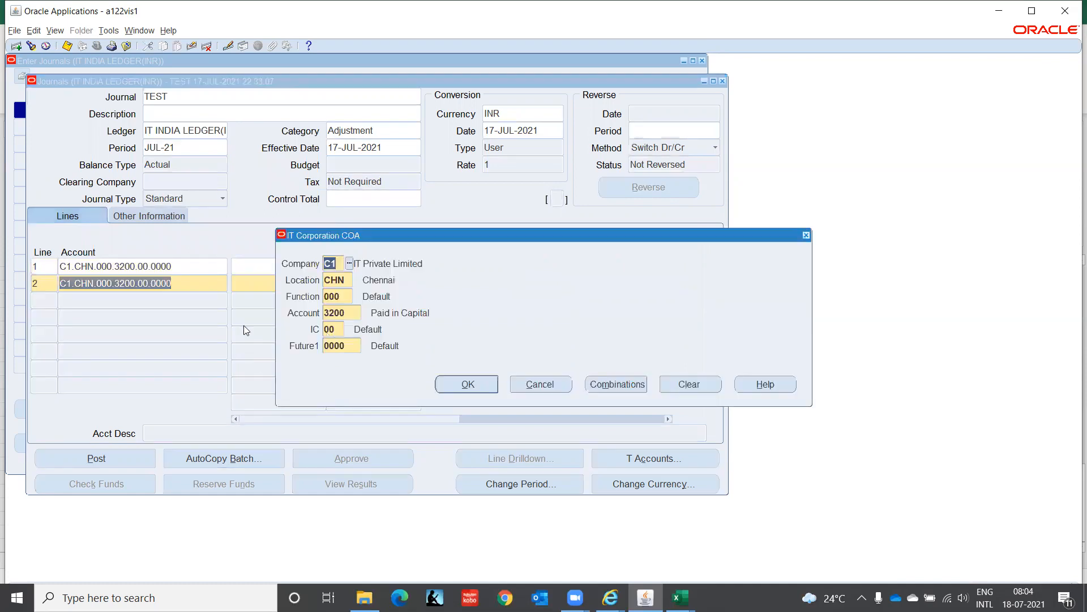
click(349, 311)
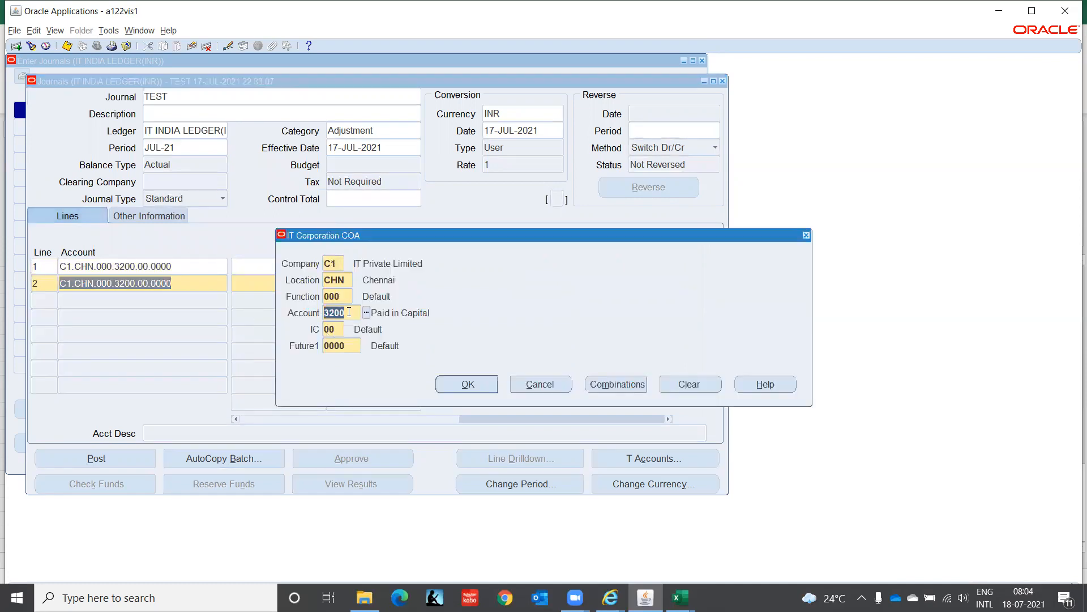
key(ctrl+l)
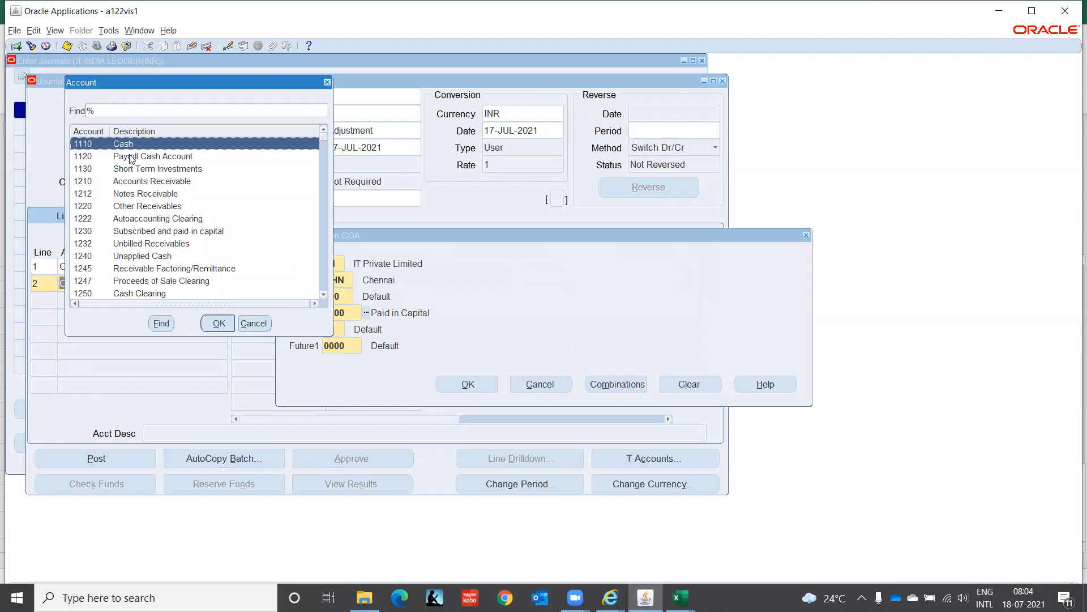
click(228, 327)
click(470, 386)
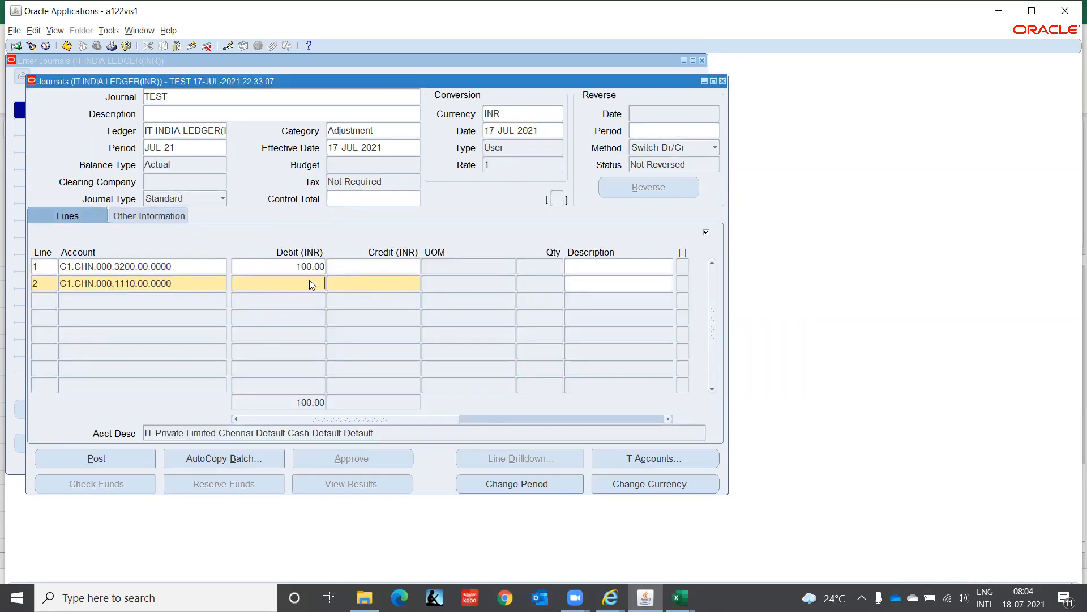
Enter a debit of 100 on line 2, replace line 1's debit with a credit of 100, and save the journal.
text(100)
key(Up)
key(Delete)
key(Tab)
text(100)
key(Tab)
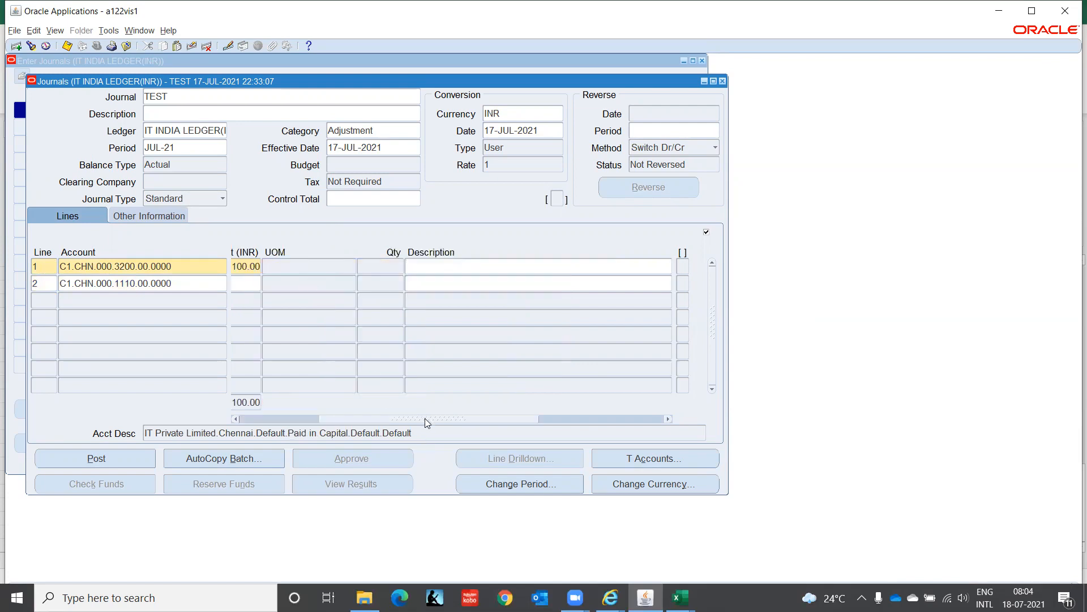
drag(425, 418, 346, 418)
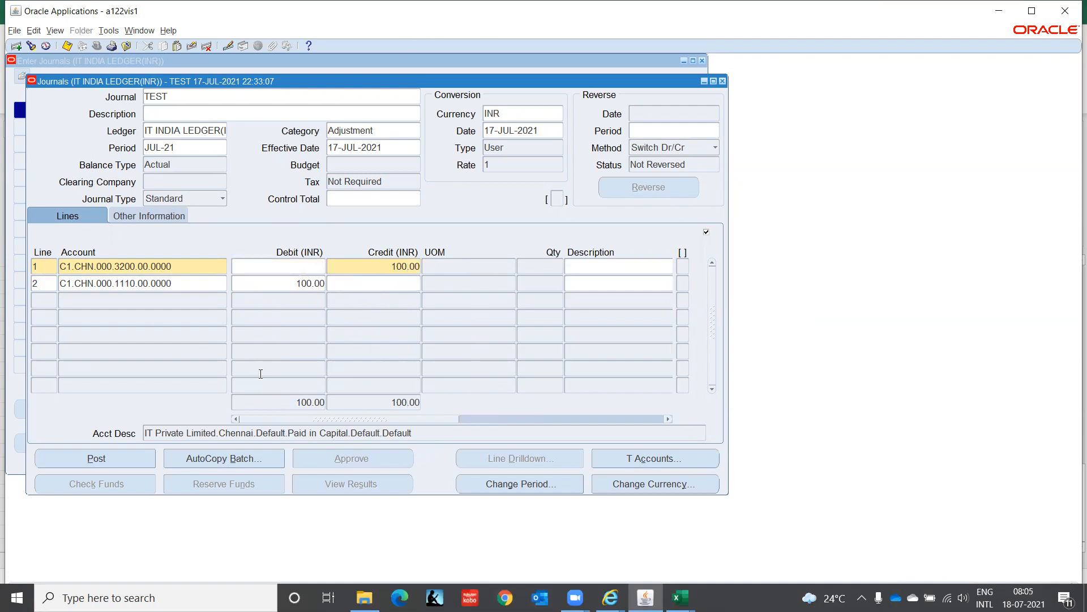
key(ctrl+s)
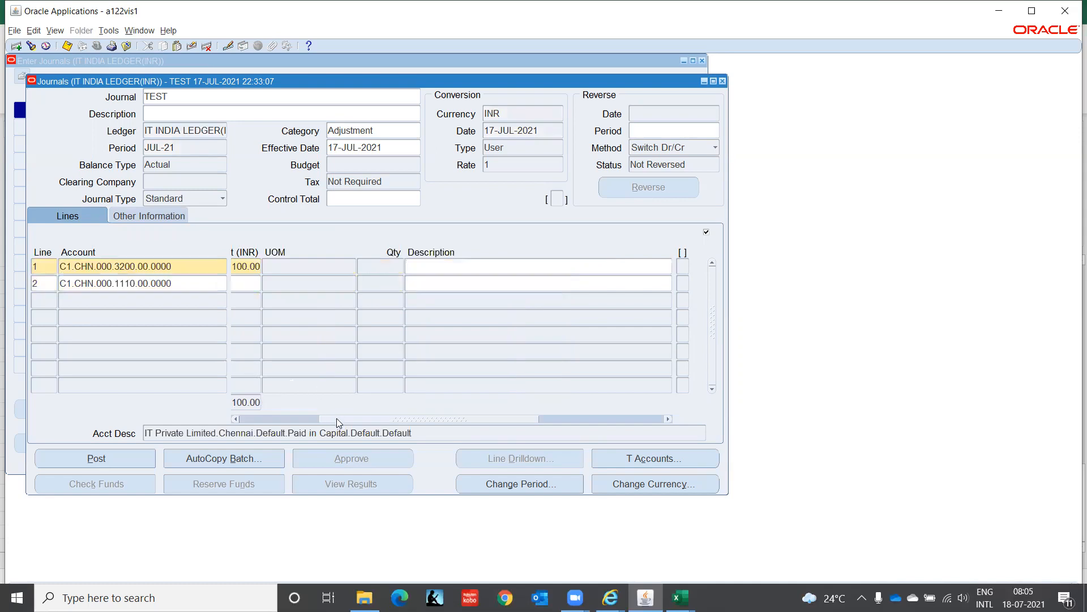
drag(337, 418, 167, 421)
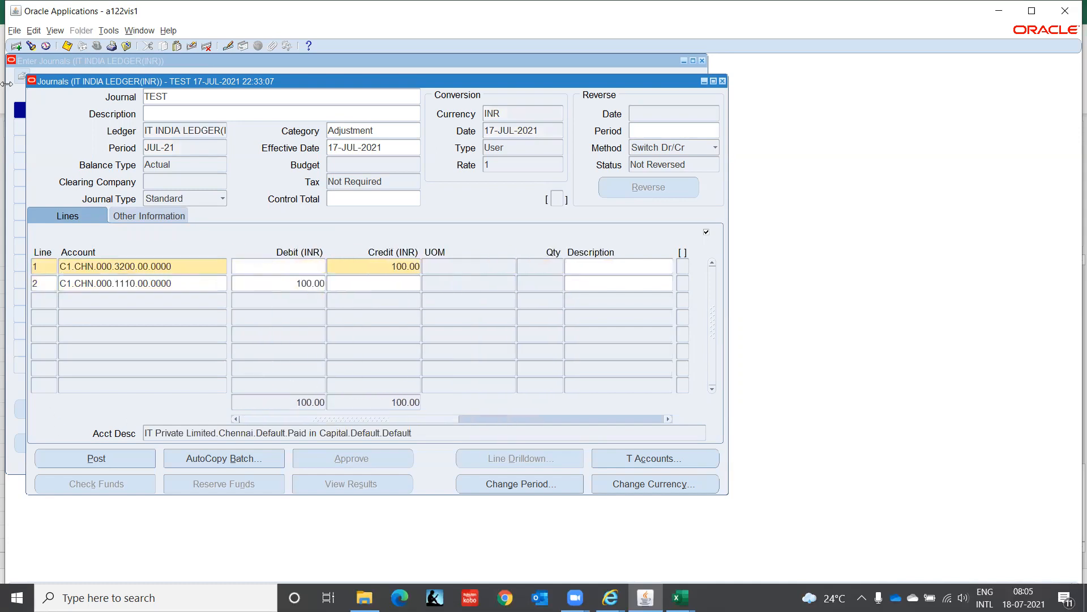
Post the TEST journal, acknowledge the request, and close the journal form.
click(103, 461)
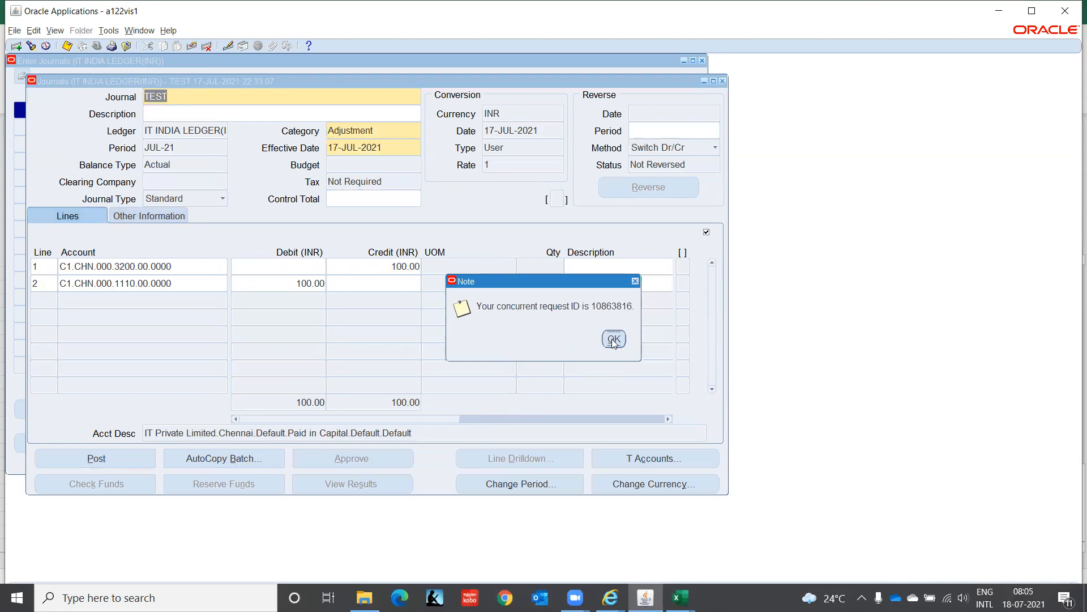
click(613, 339)
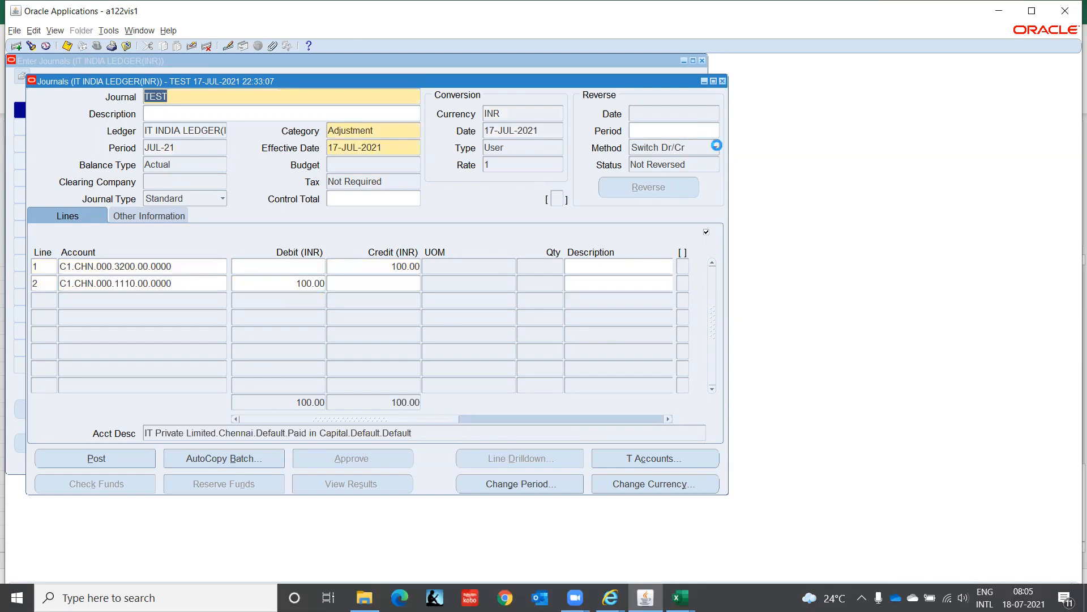
click(722, 81)
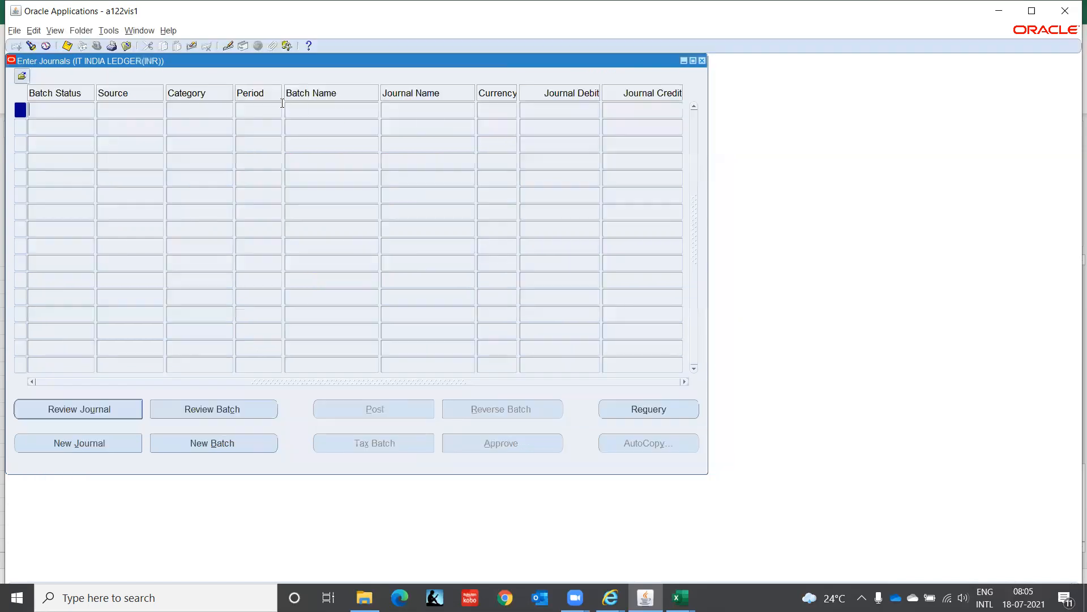
List all submitted concurrent requests and refresh them to check the Posting request's phase and status.
click(57, 31)
click(90, 196)
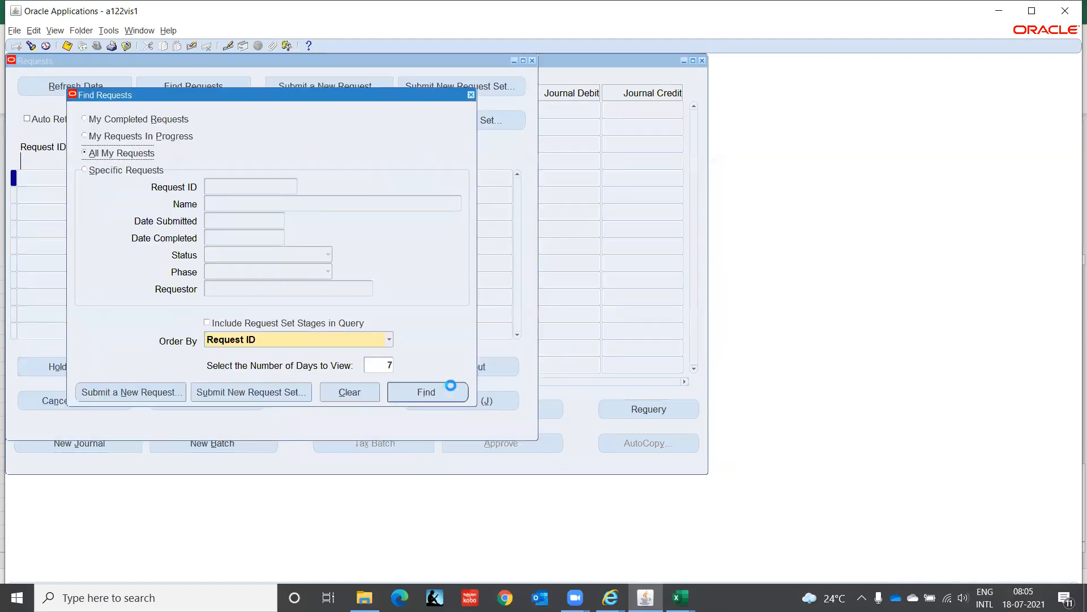
click(450, 396)
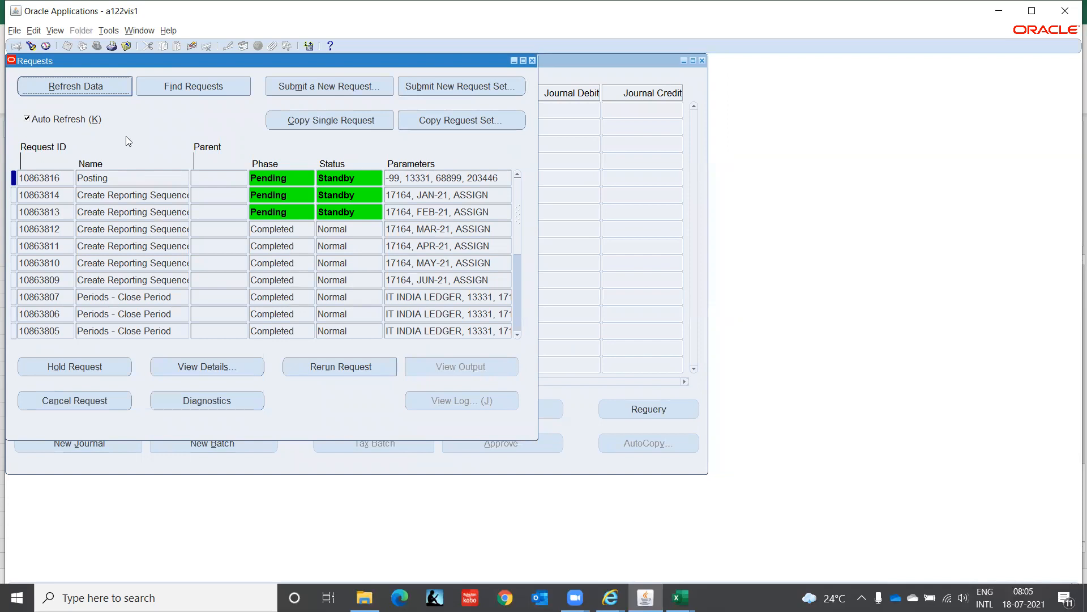
click(106, 88)
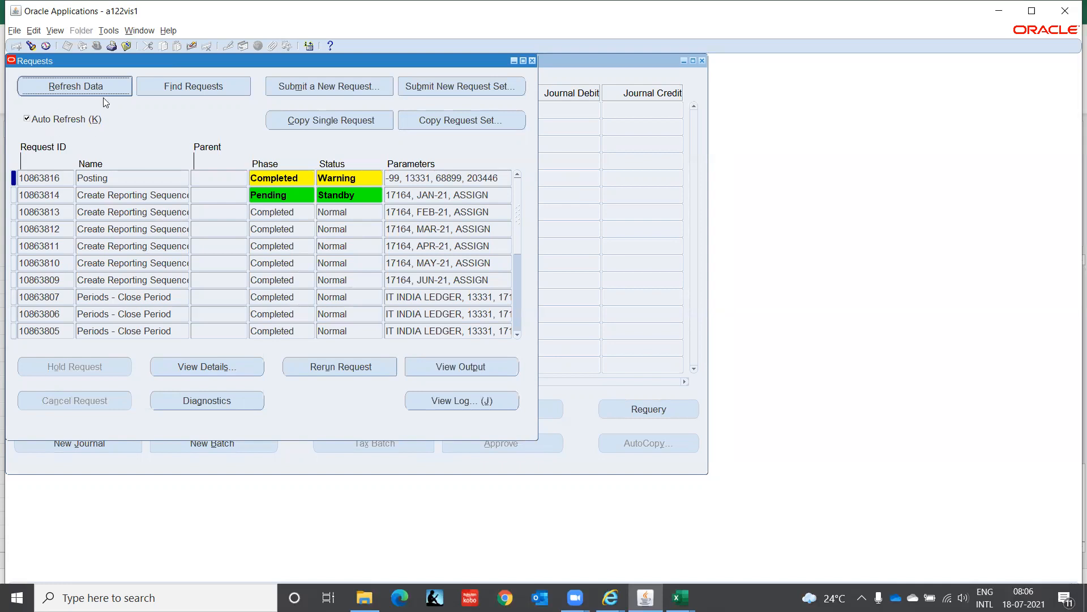
click(534, 60)
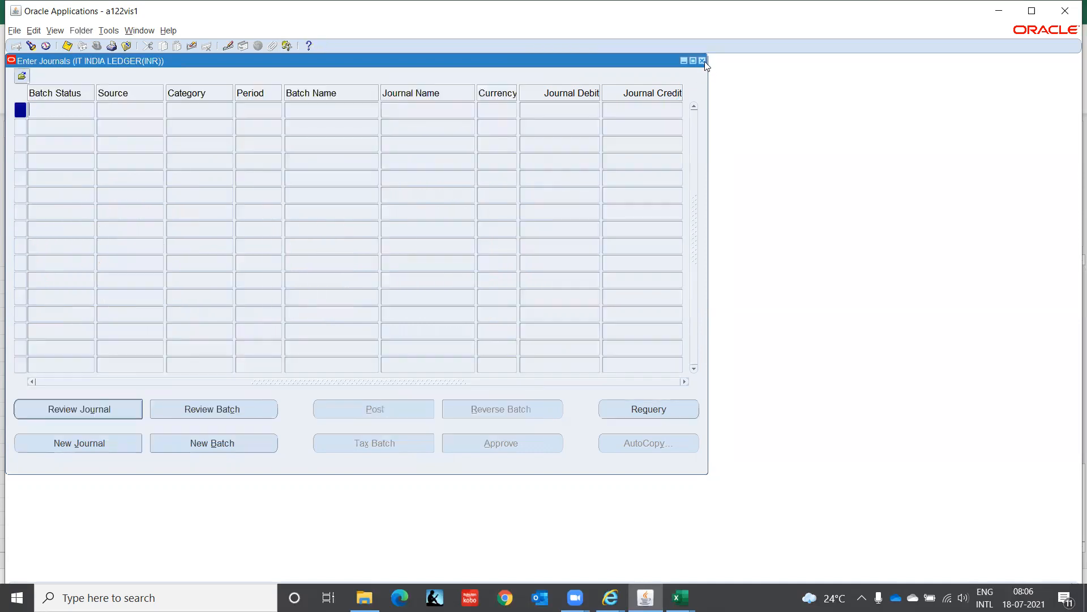
Reopen journal entry and find the journal named TEST.
click(702, 60)
key(Return)
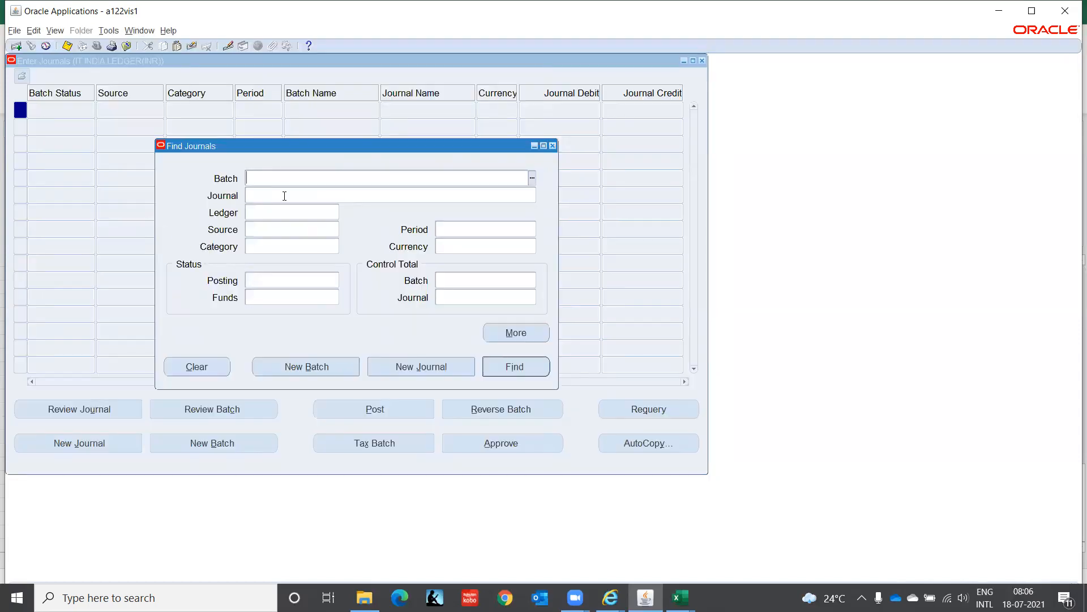
click(285, 196)
text(TE)
key(BackSpace)
text(est)
key(Tab)
click(517, 368)
double_click(281, 198)
text(TEST)
key(Return)
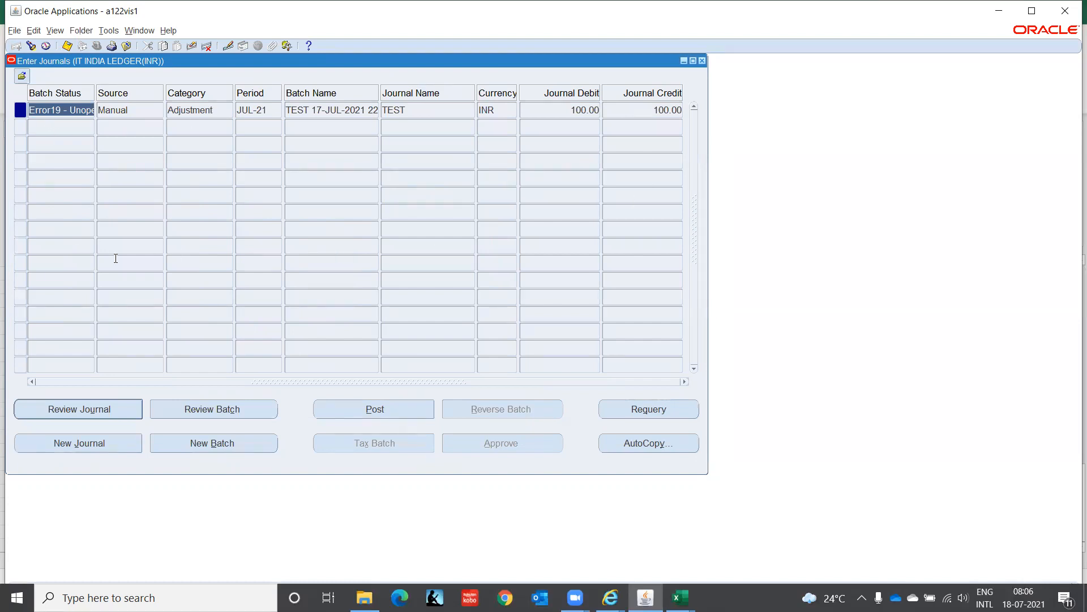
Read through the full batch status text of the TEST journal to examine the posting error.
key(End)
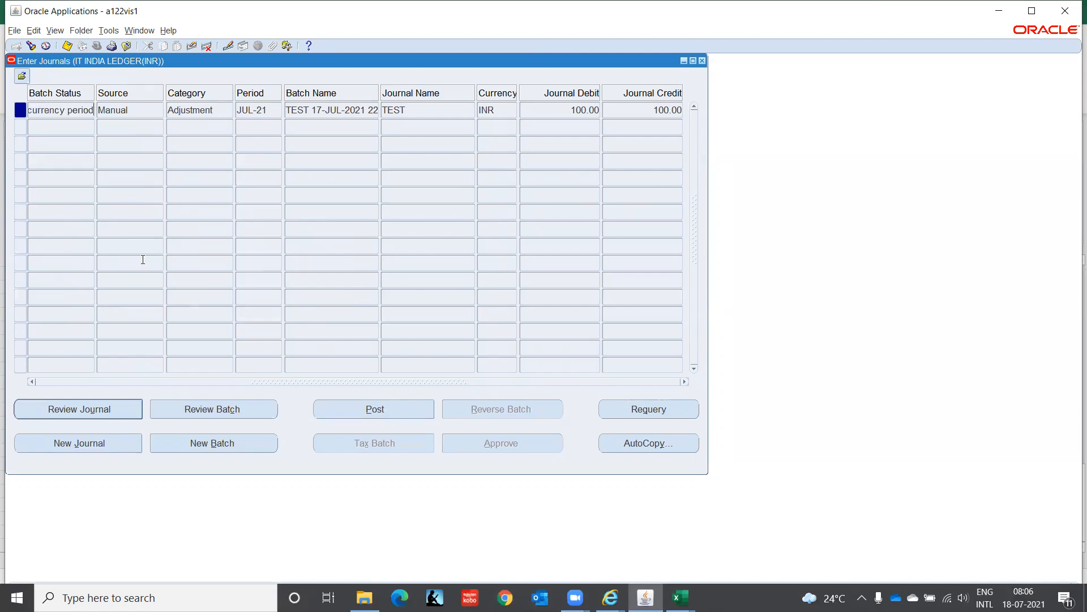
key(Left)
key(Left)
key(Left)
key(Left)
key(Left)
key(Left)
key(Left)
key(Left)
key(Left)
key(Left)
key(Left)
key(Left)
key(Left)
key(Left)
key(Left)
key(Left)
key(Left)
key(Left)
key(Left)
key(Left)
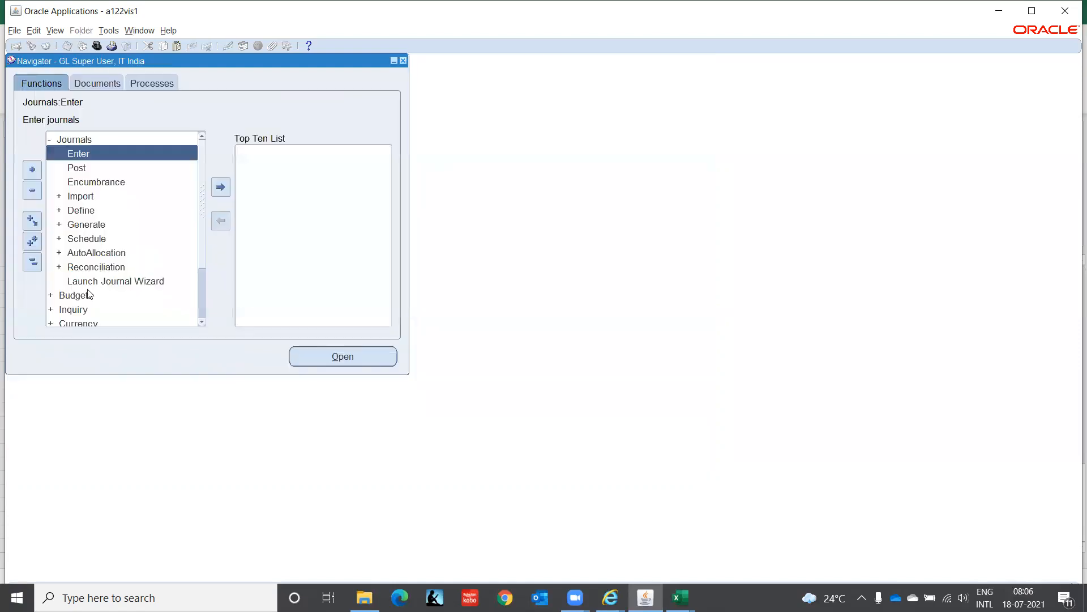
Collapse the navigator tree and open the Open/Close periods function under Setup.
click(31, 263)
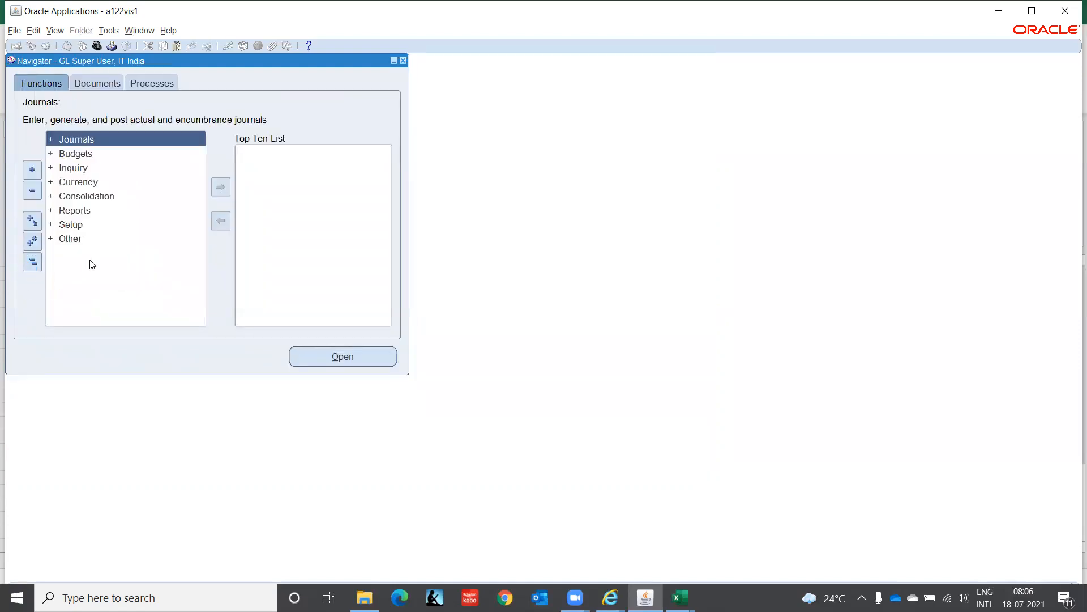
click(81, 224)
double_click(81, 224)
key(Down)
key(Down)
key(Down)
key(Down)
key(Down)
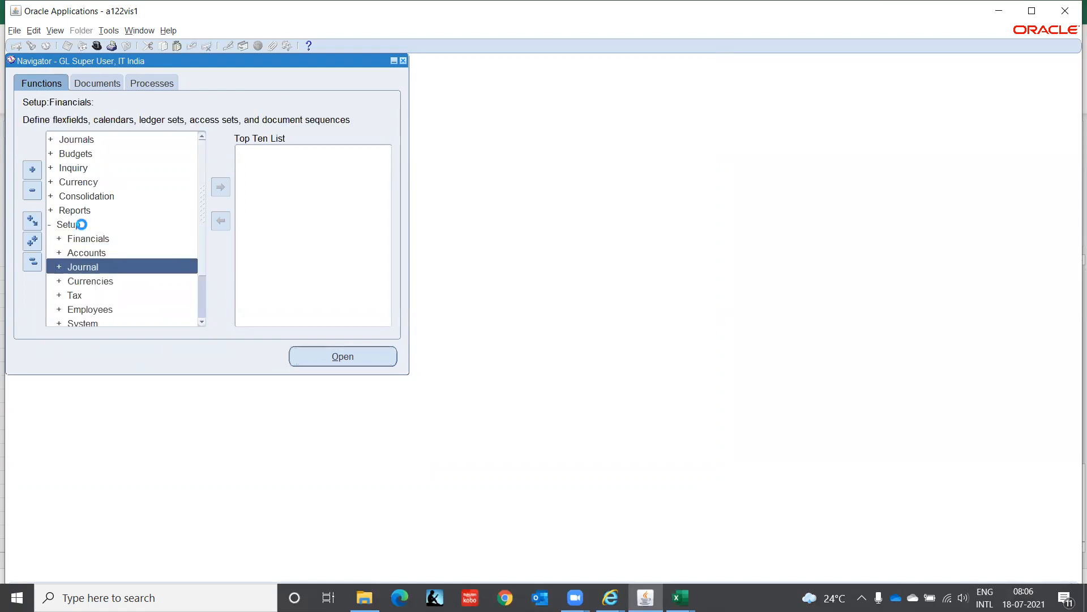
key(Down)
key(Down)
key(Down)
key(Down)
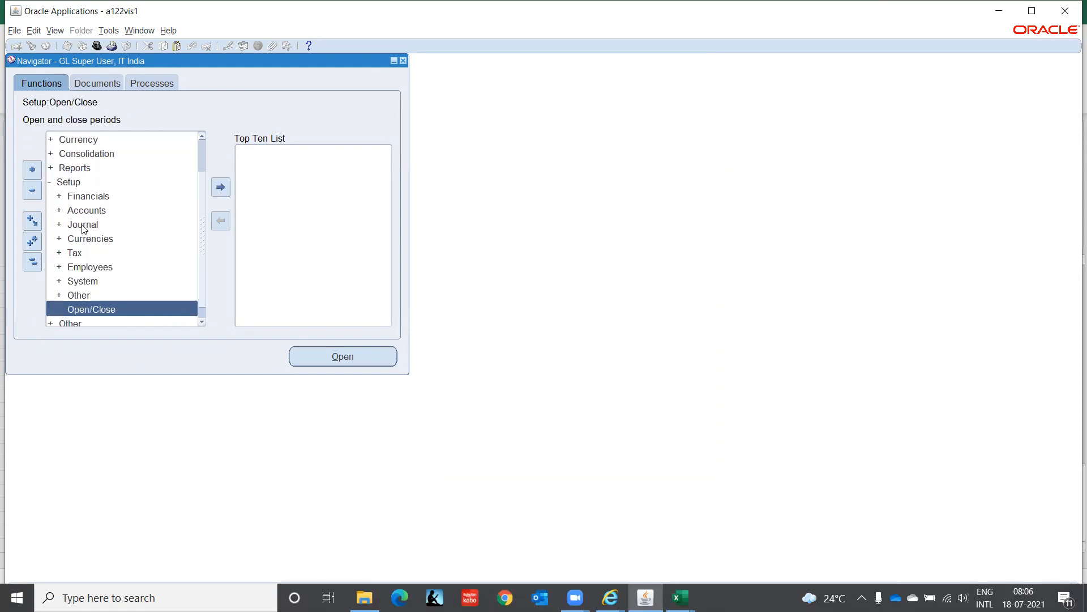
key(Up)
key(Return)
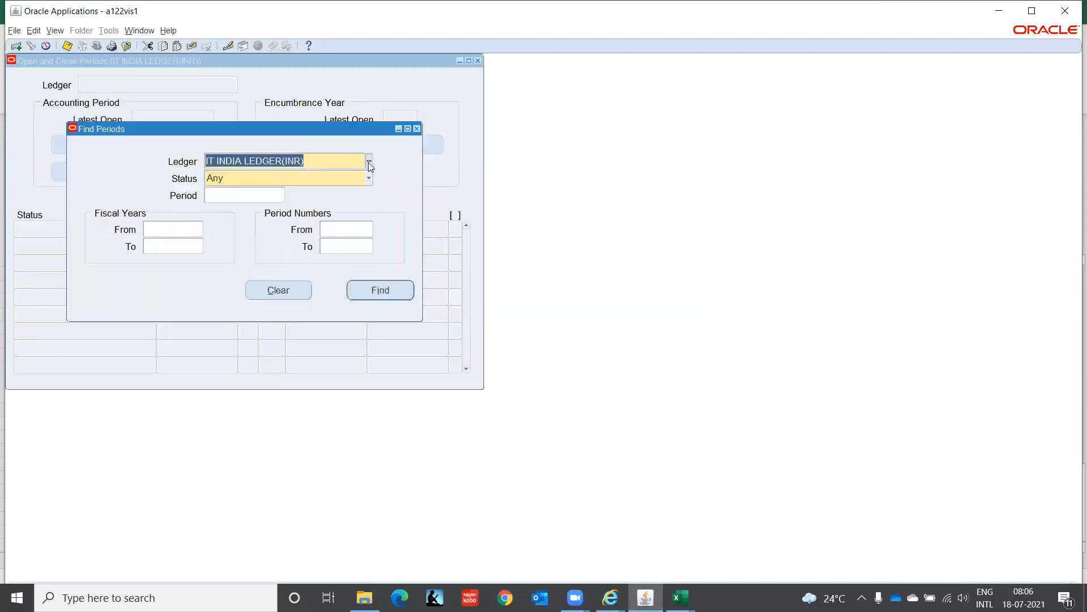
Choose the IT INDIA LEDGER(INR)(USD) reporting ledger and open its first period, JAN-21.
click(368, 162)
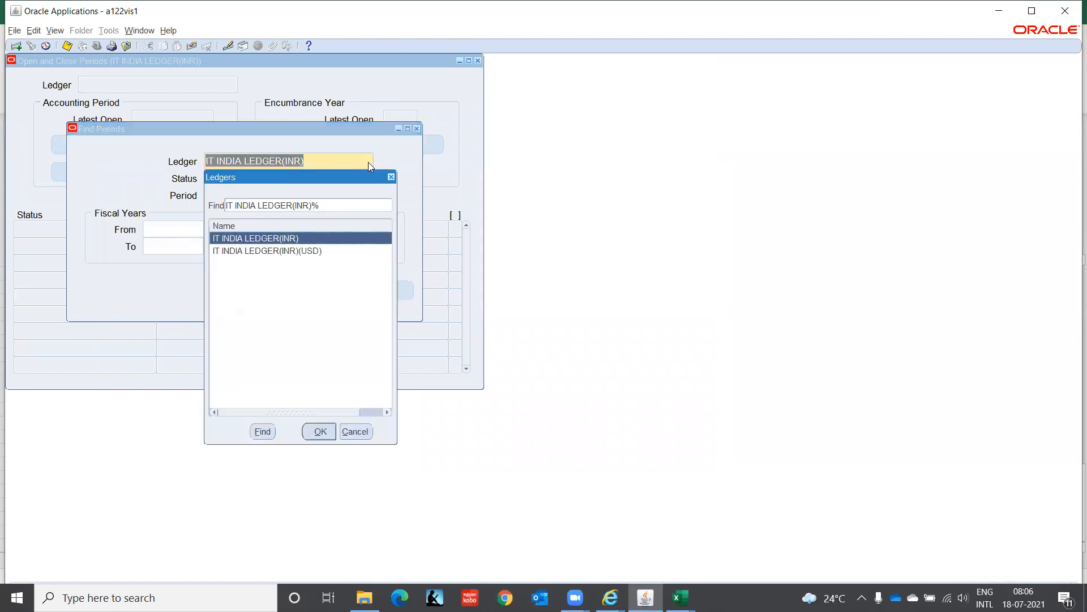
click(300, 251)
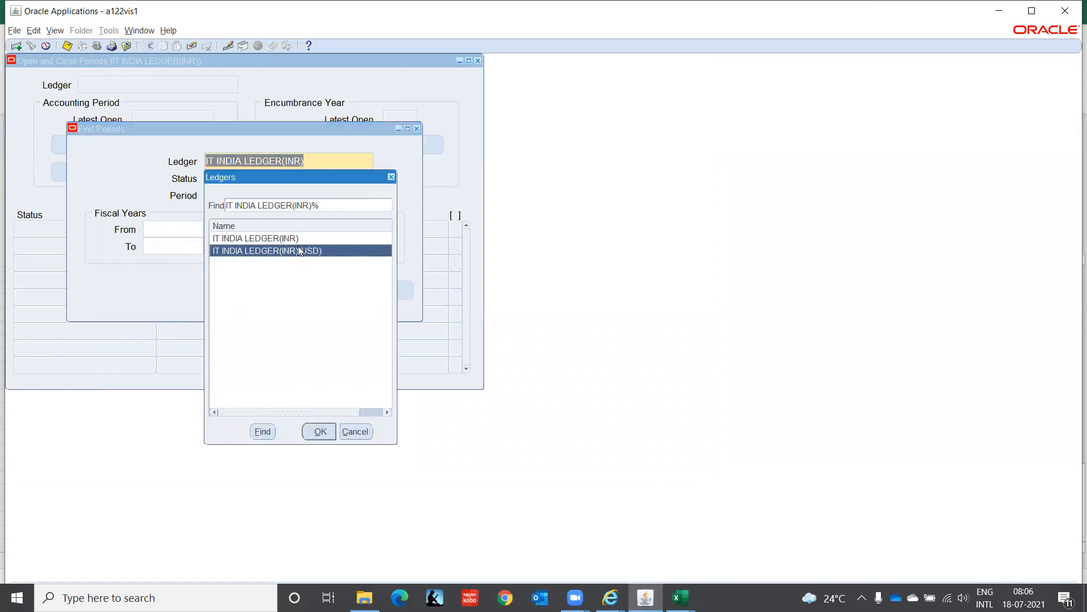
click(320, 431)
click(365, 289)
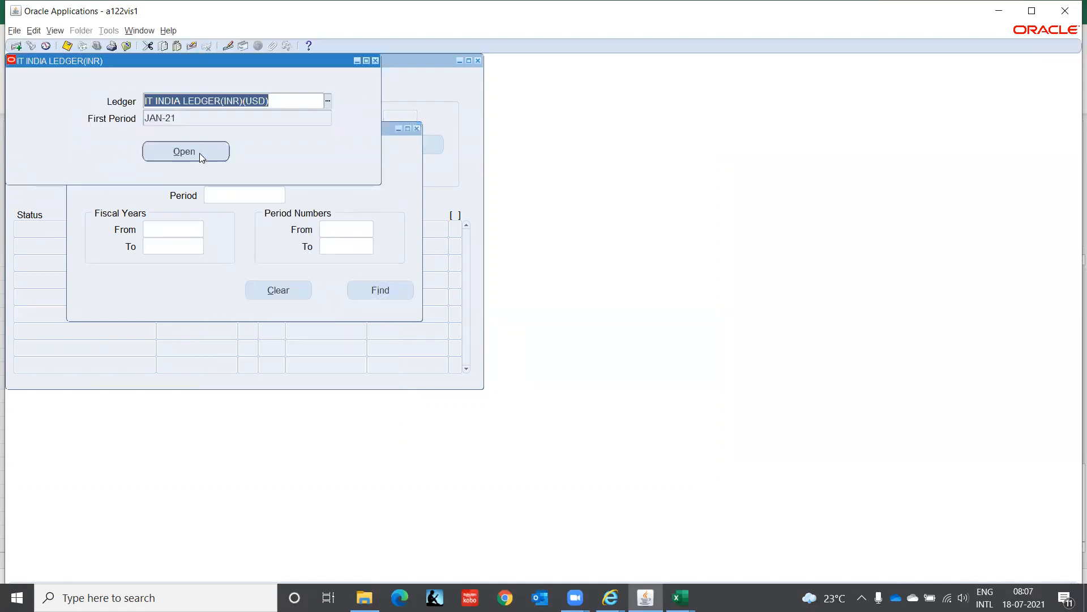
click(200, 153)
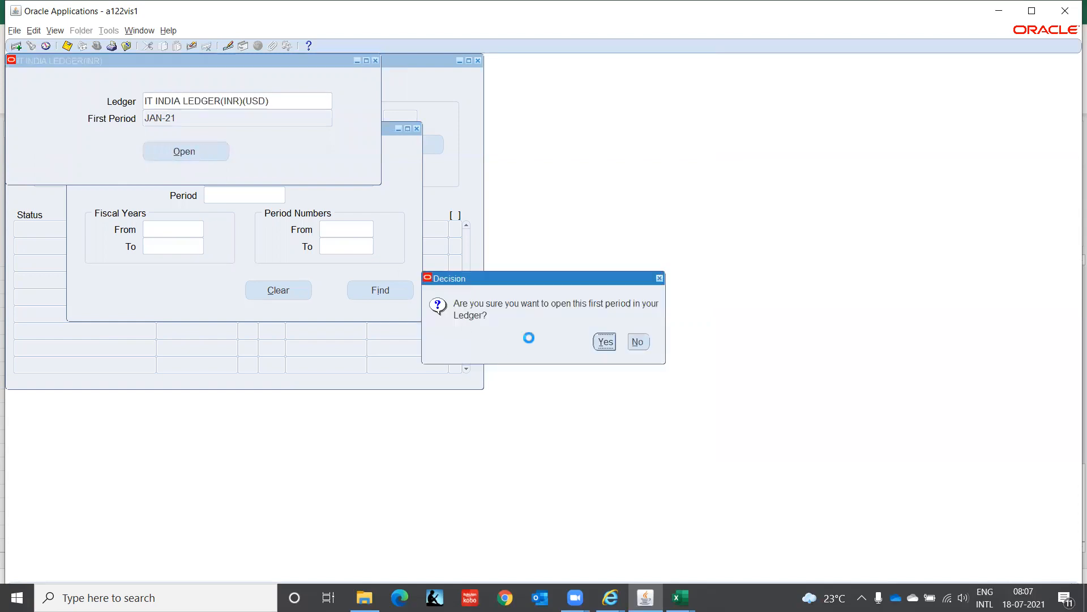
click(605, 341)
click(606, 342)
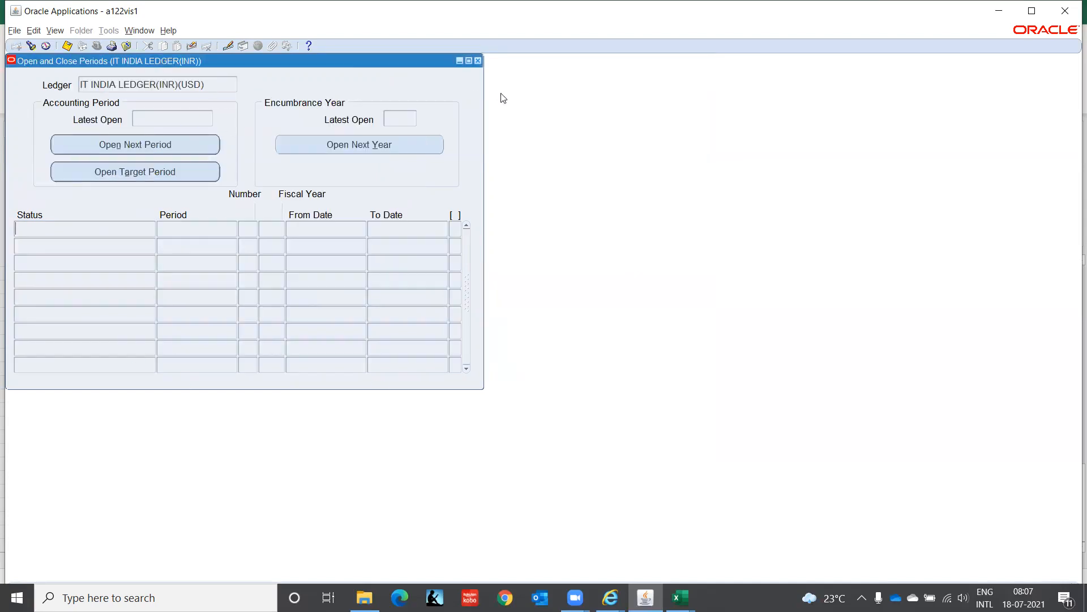
List all concurrent requests and keep refreshing them to monitor the USD ledger's Open Period request until it finishes.
click(55, 30)
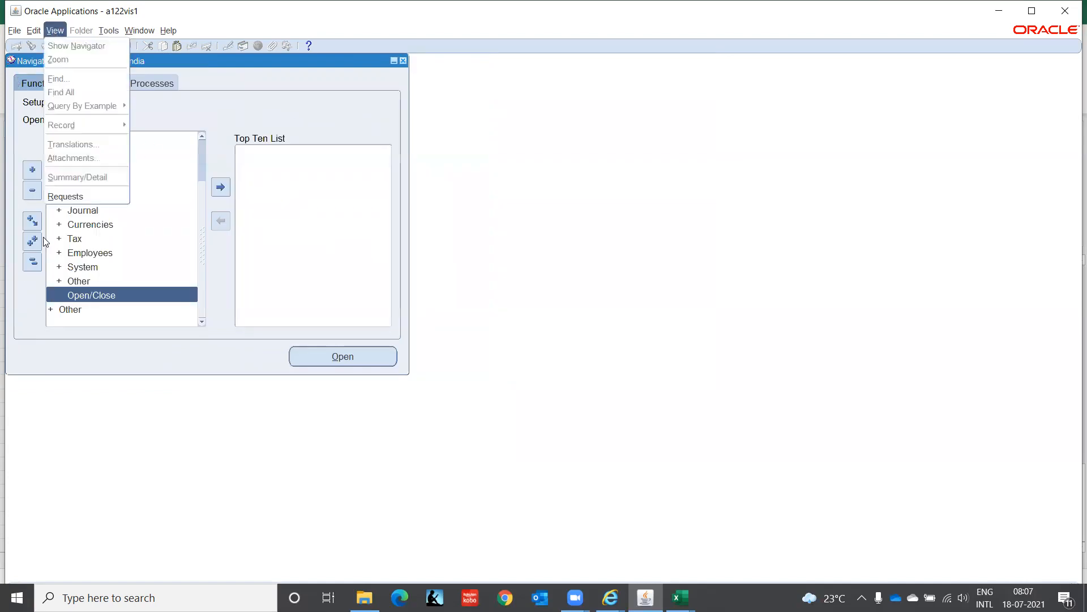
click(94, 193)
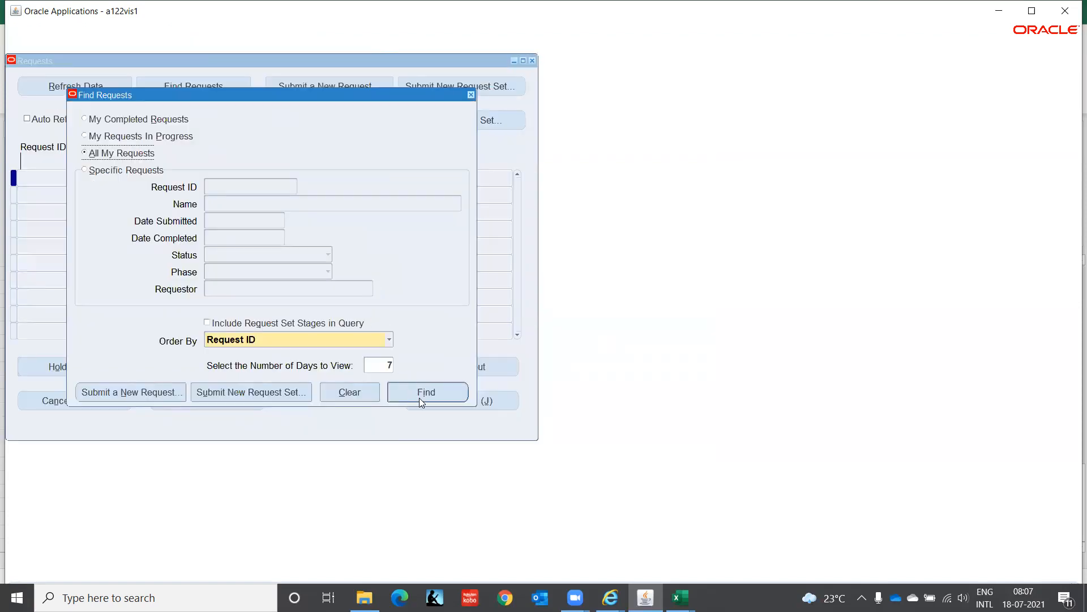
click(423, 393)
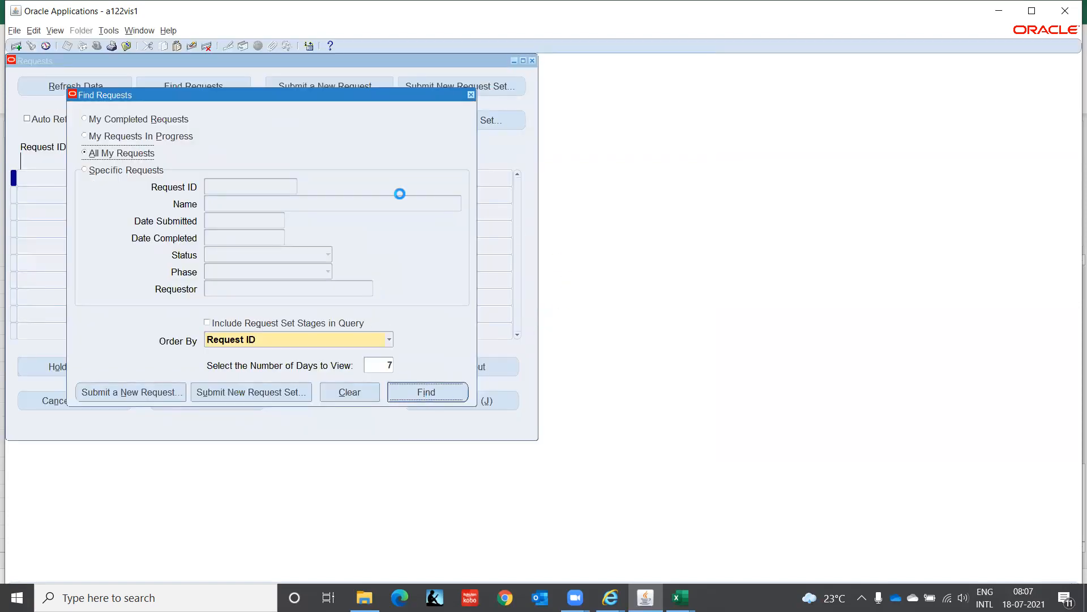
click(89, 87)
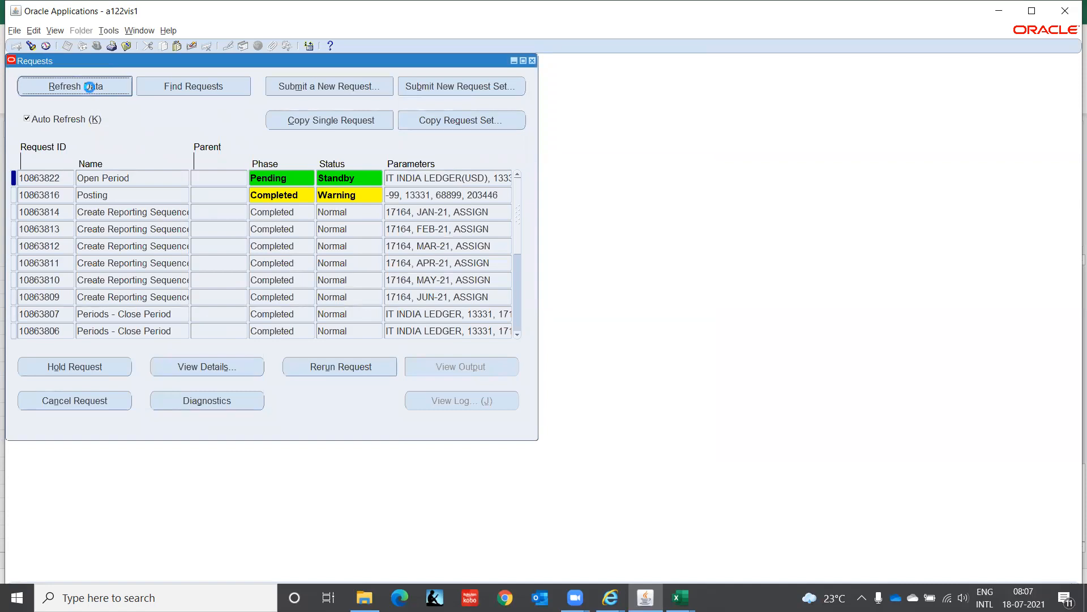
click(89, 88)
click(89, 88)
click(90, 88)
click(89, 88)
click(89, 87)
click(89, 88)
click(89, 87)
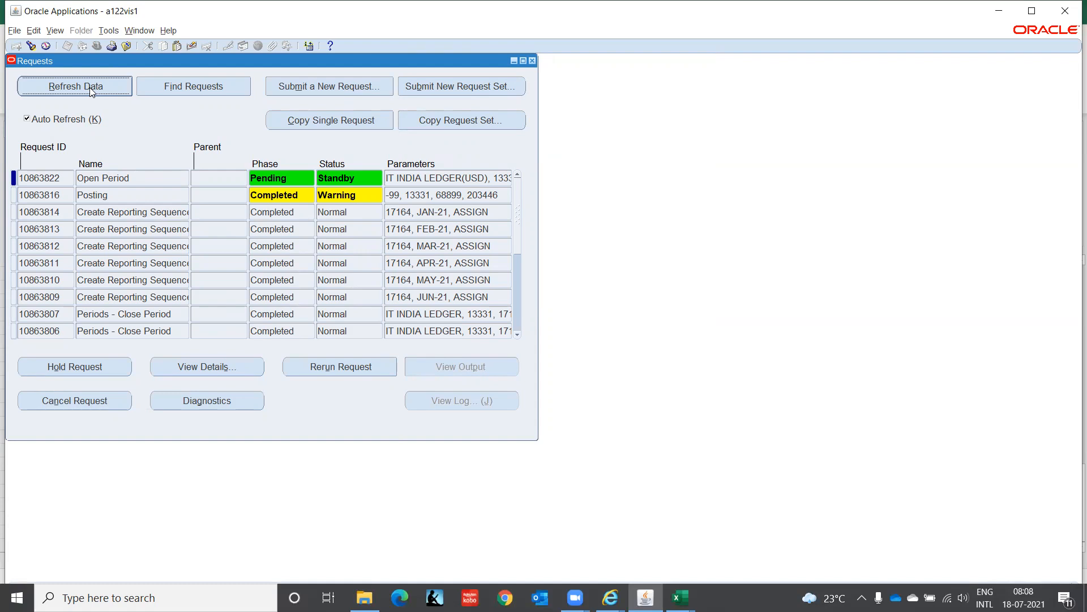
click(90, 89)
click(89, 88)
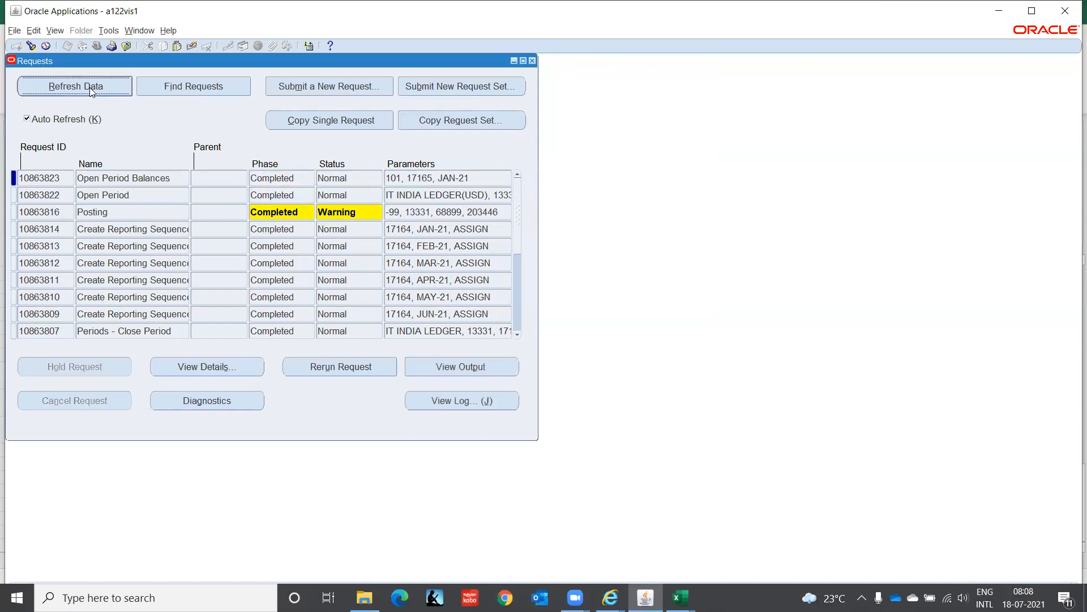
key(F4)
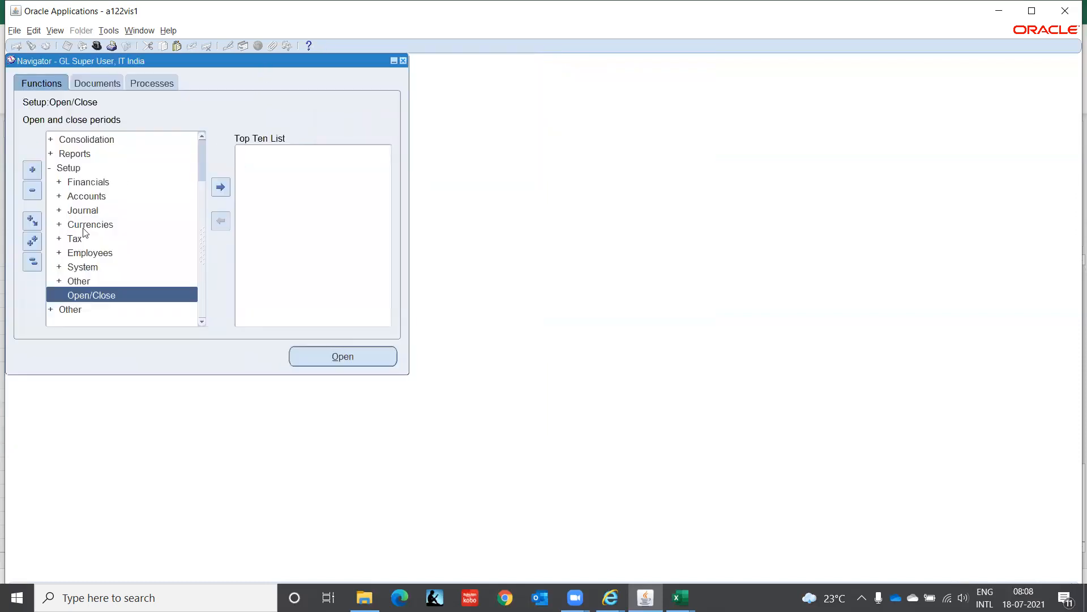
Reopen Open and Close Periods and find the periods of IT INDIA LEDGER(INR)(USD).
double_click(110, 299)
click(369, 164)
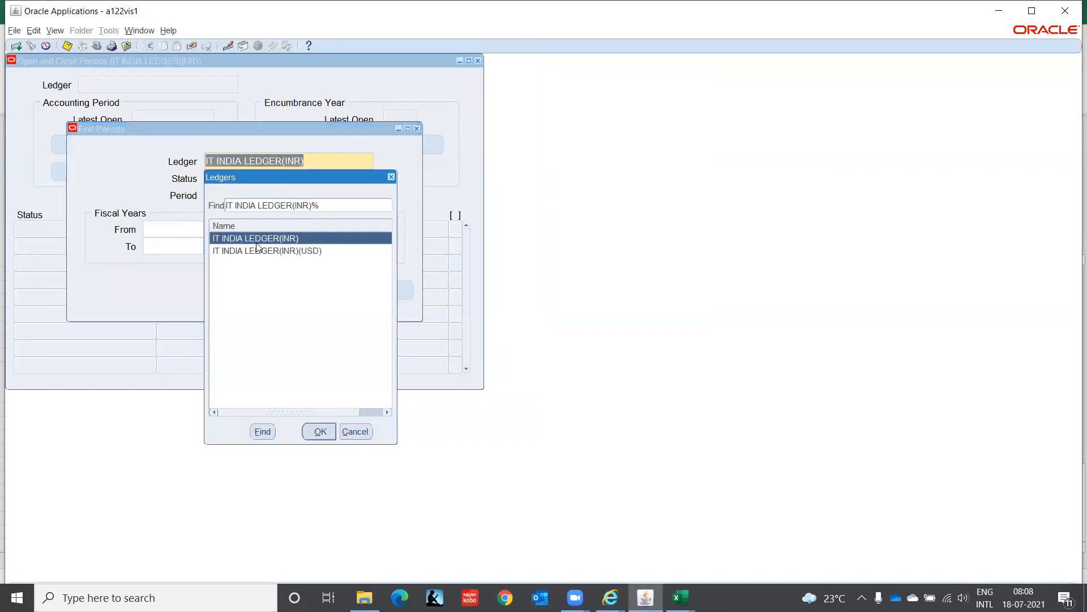
click(267, 253)
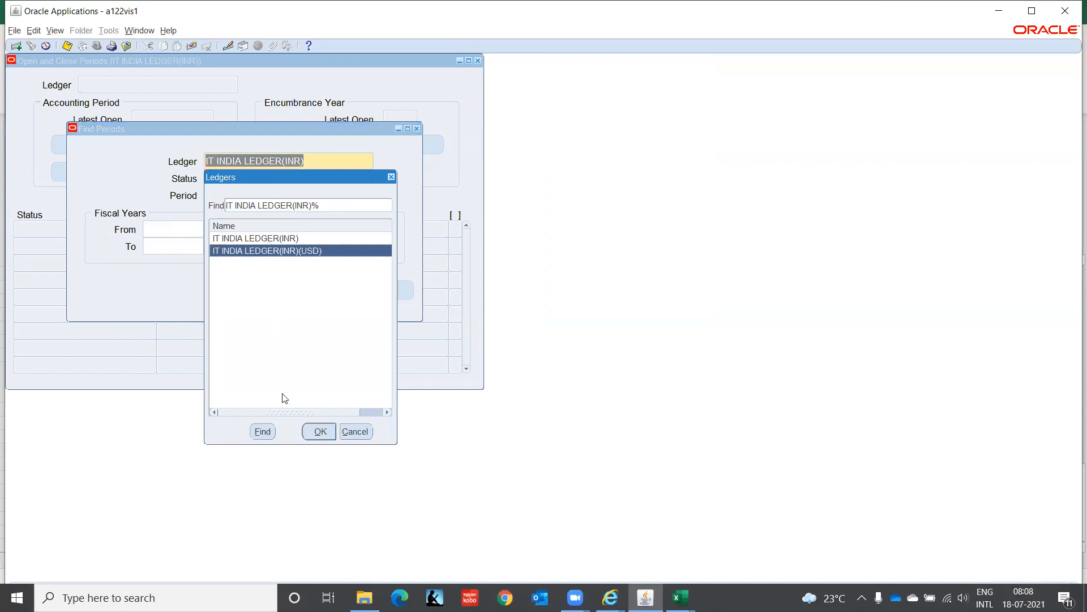
click(320, 433)
click(397, 288)
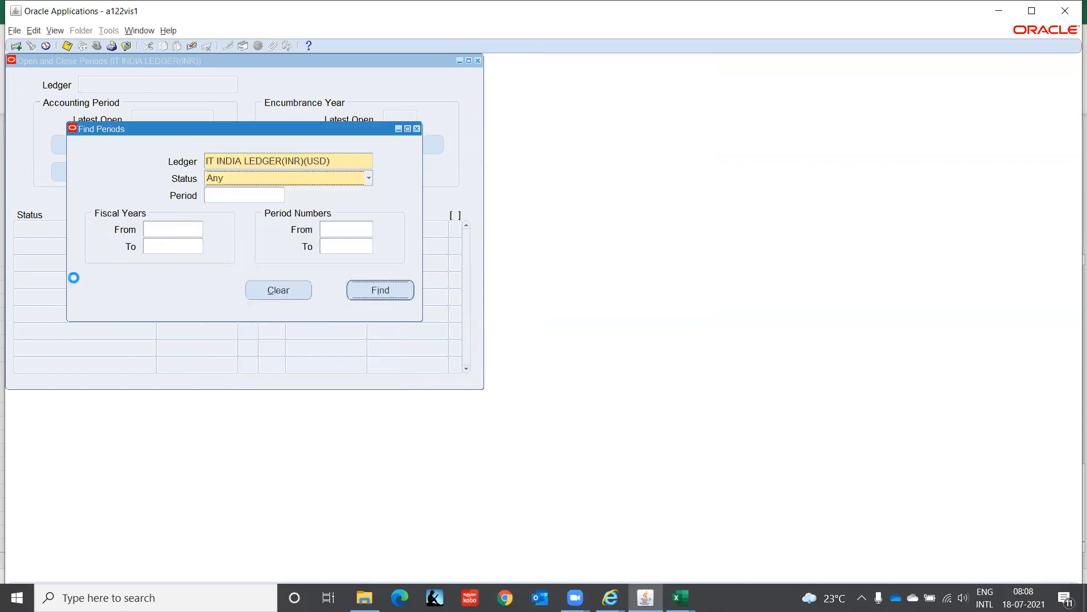
Open JUL-21 as the target period for the USD reporting ledger and acknowledge the request.
click(150, 171)
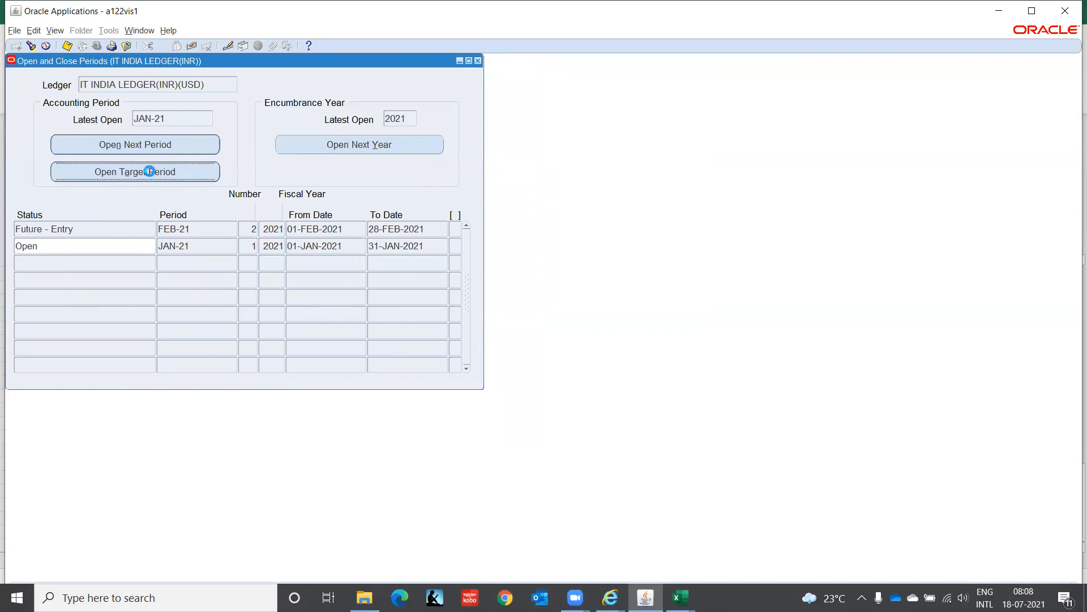
text(Jul-21)
key(Tab)
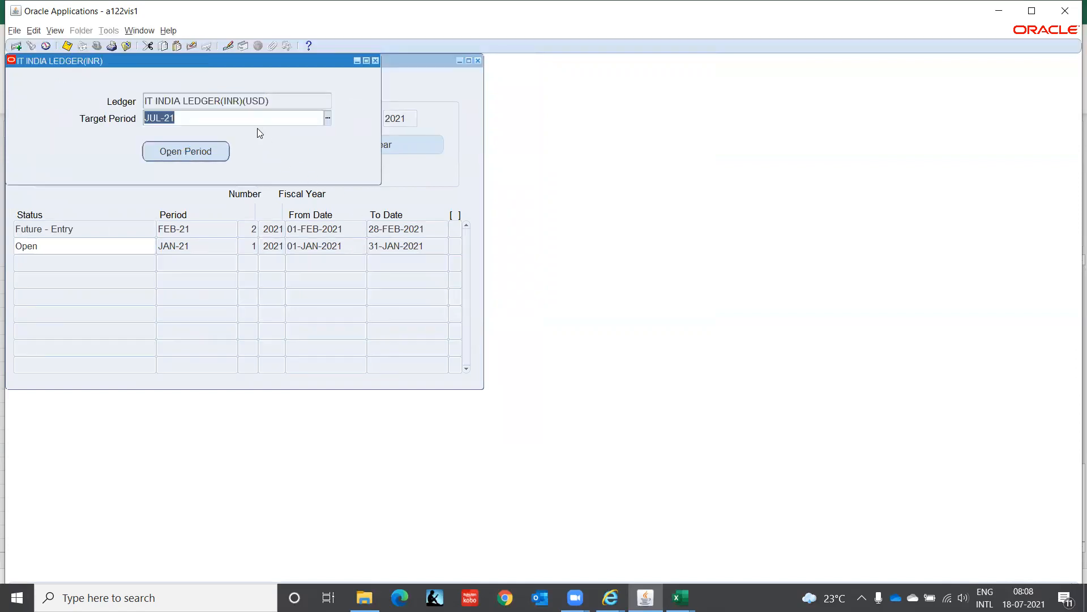
click(198, 152)
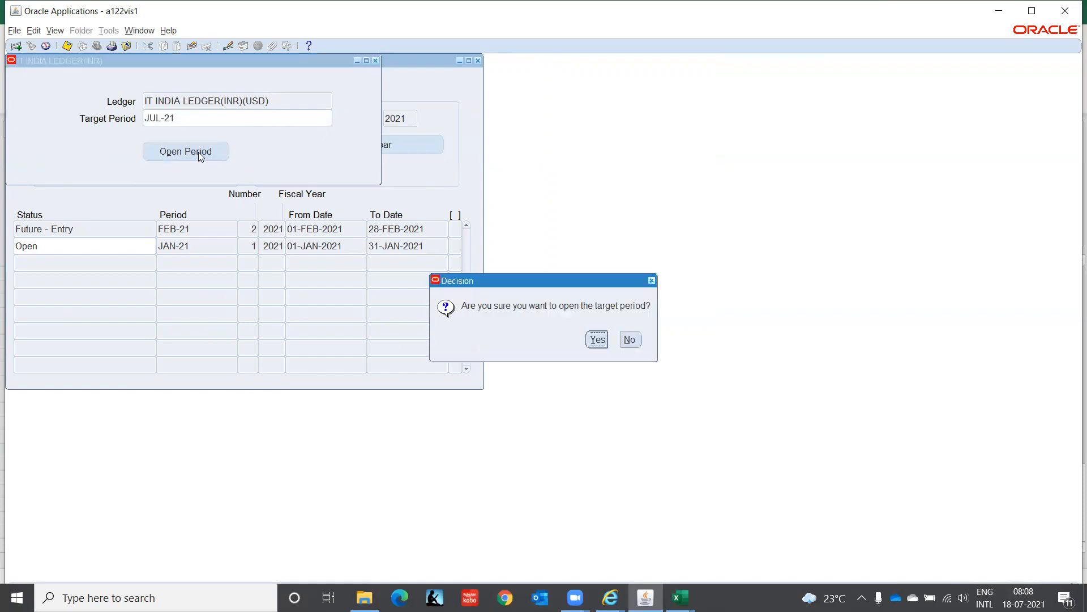
key(Return)
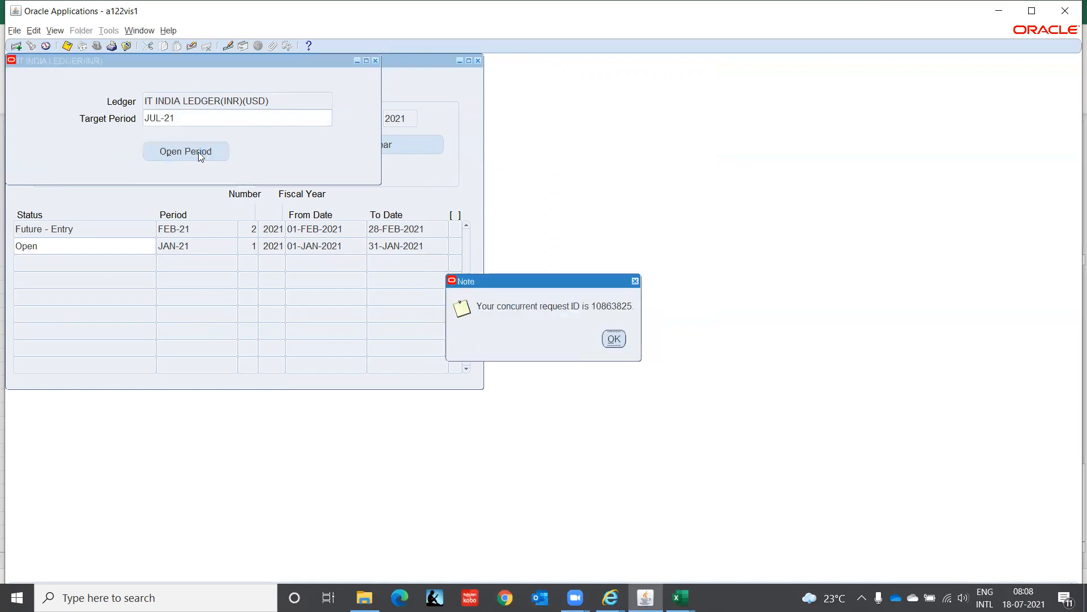
key(Return)
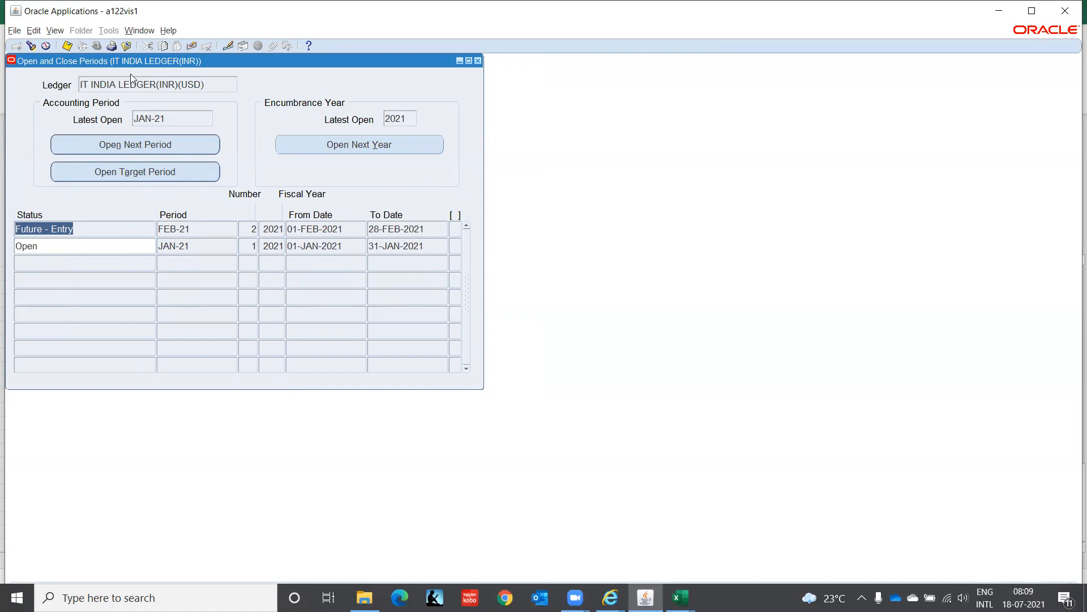
Requery the USD reporting ledger's periods, set JAN-21 through JUN-21 to Closed, save the statuses and acknowledge the submitted requests.
click(30, 48)
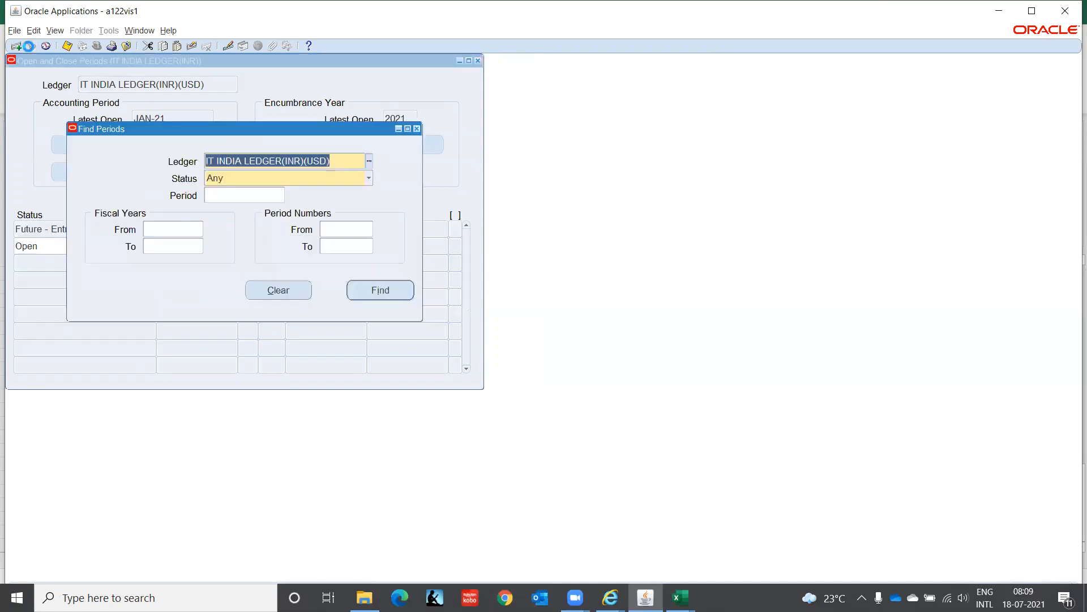
click(367, 289)
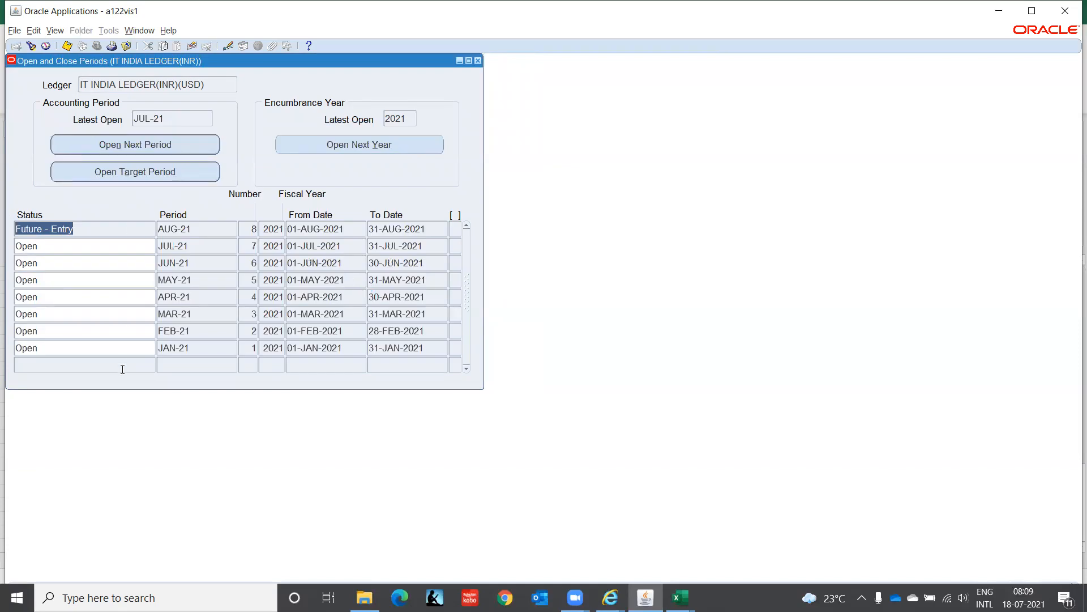
click(61, 261)
text(c)
key(Tab)
text(c)
key(Tab)
text(c)
key(Tab)
text(c)
key(Tab)
text(c)
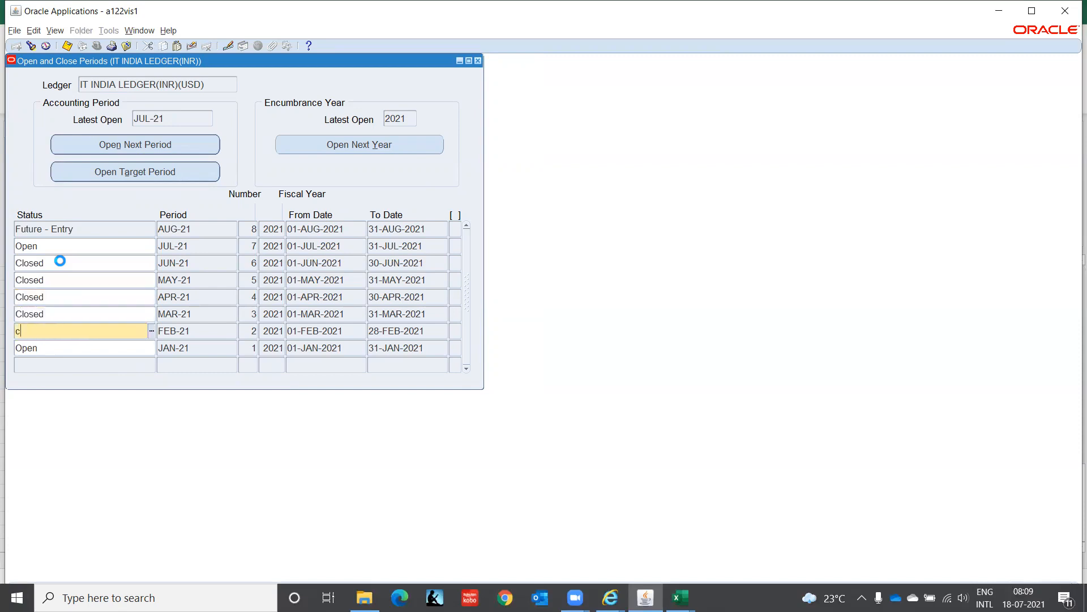
key(Tab)
text(c)
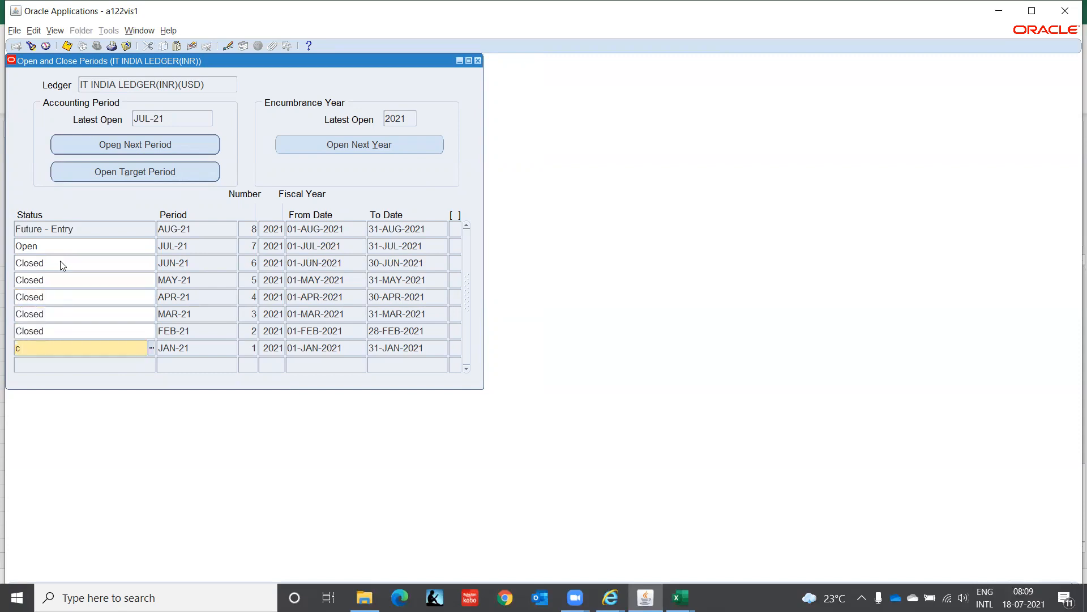
key(Up)
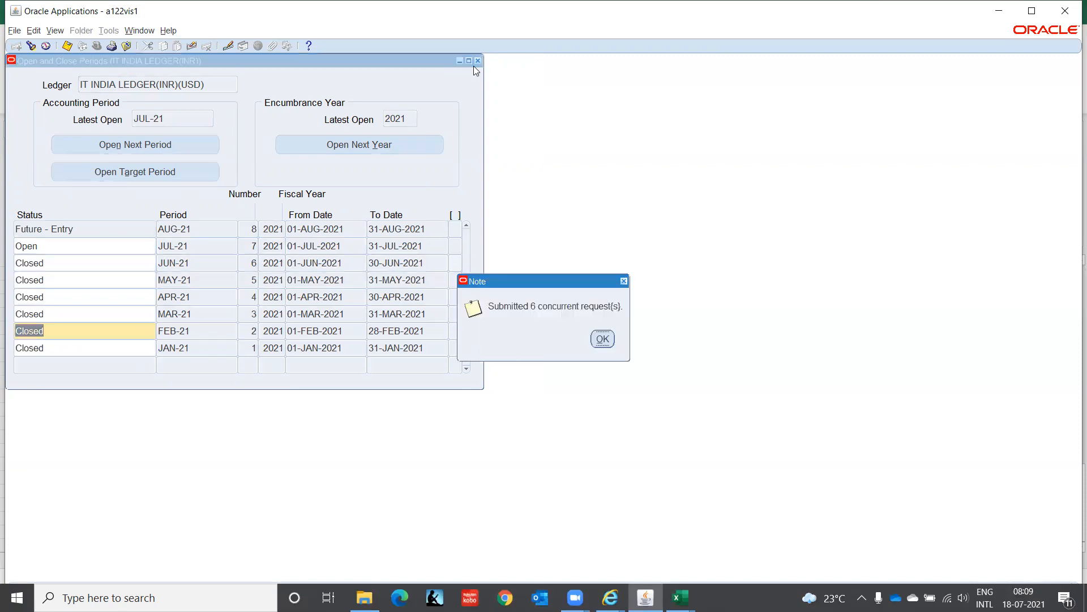
click(603, 339)
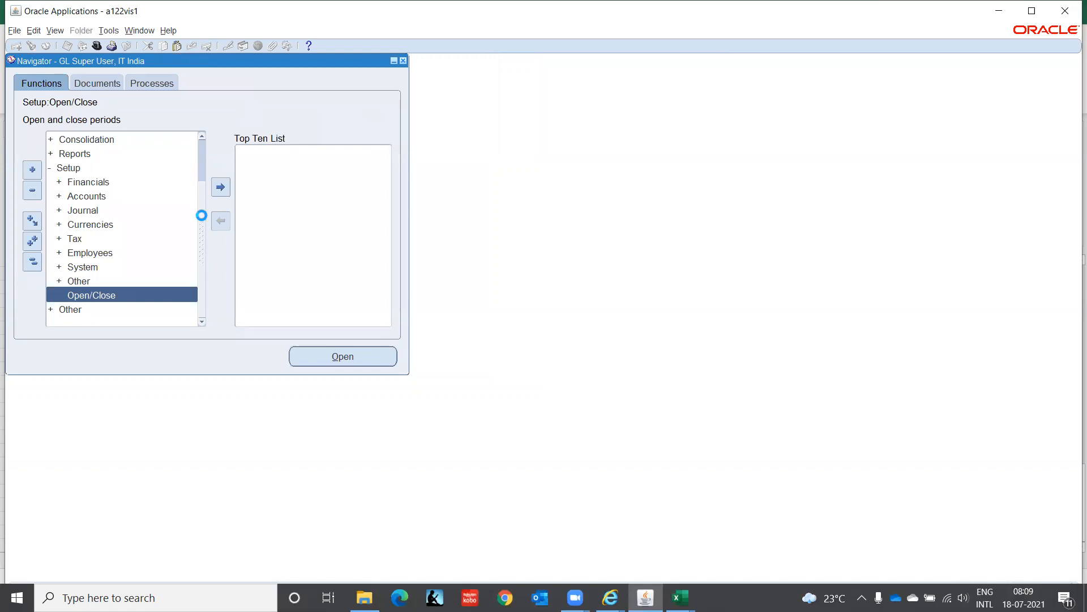
drag(202, 218, 206, 111)
drag(200, 254, 204, 172)
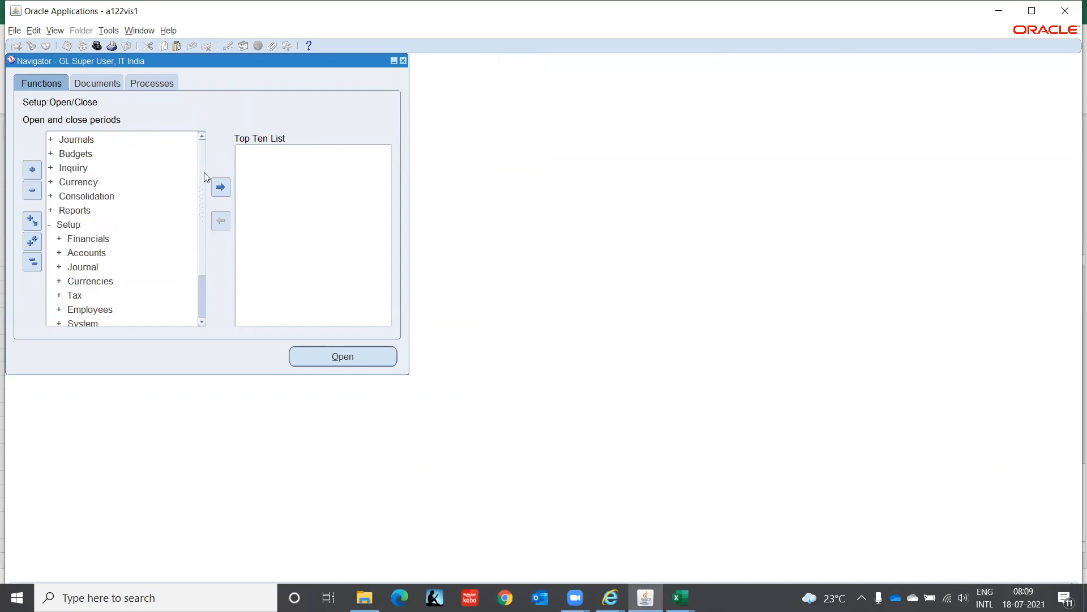
click(74, 181)
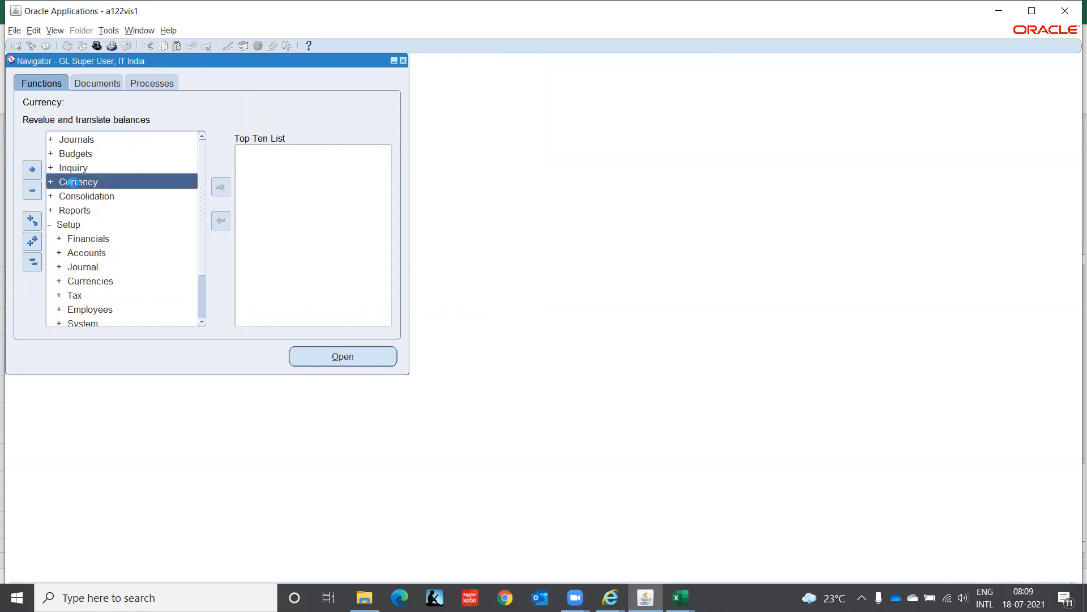
double_click(73, 182)
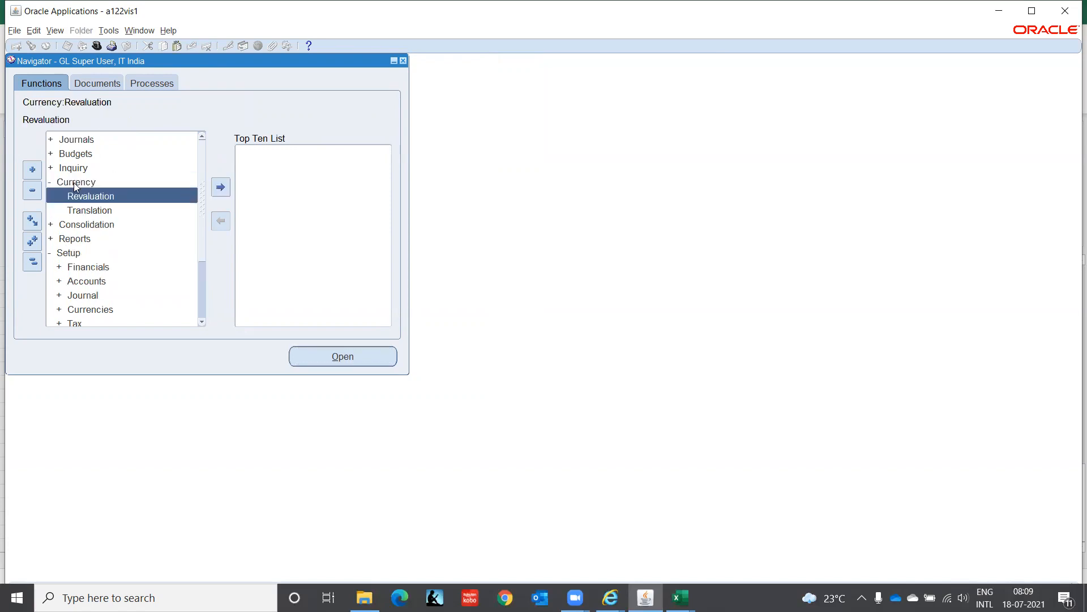
click(33, 263)
Expand the Setup functions and their Currencies group in the navigator.
click(77, 224)
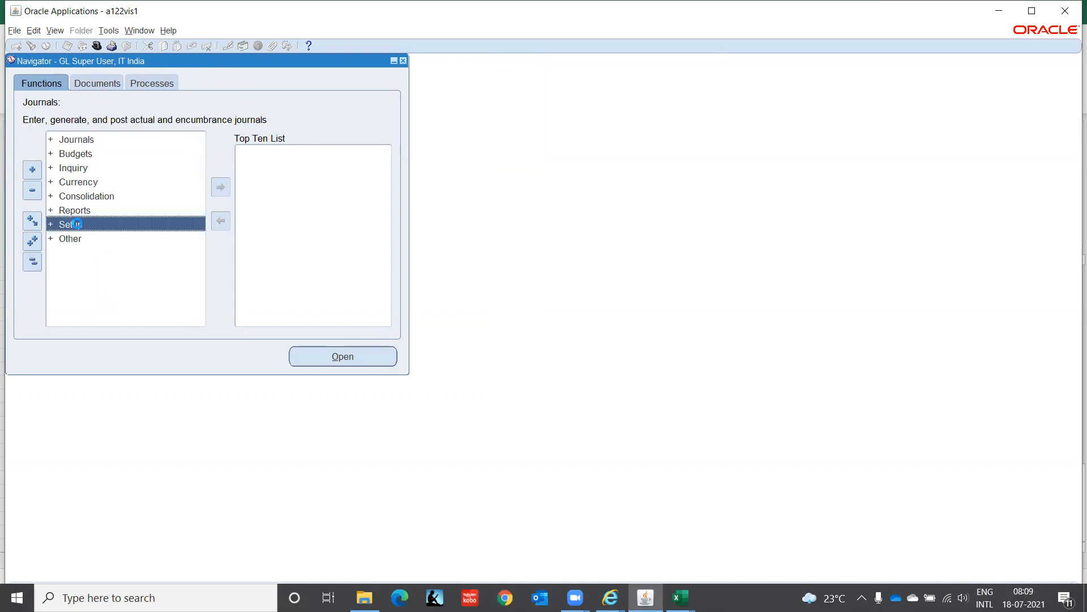
double_click(77, 223)
key(Down)
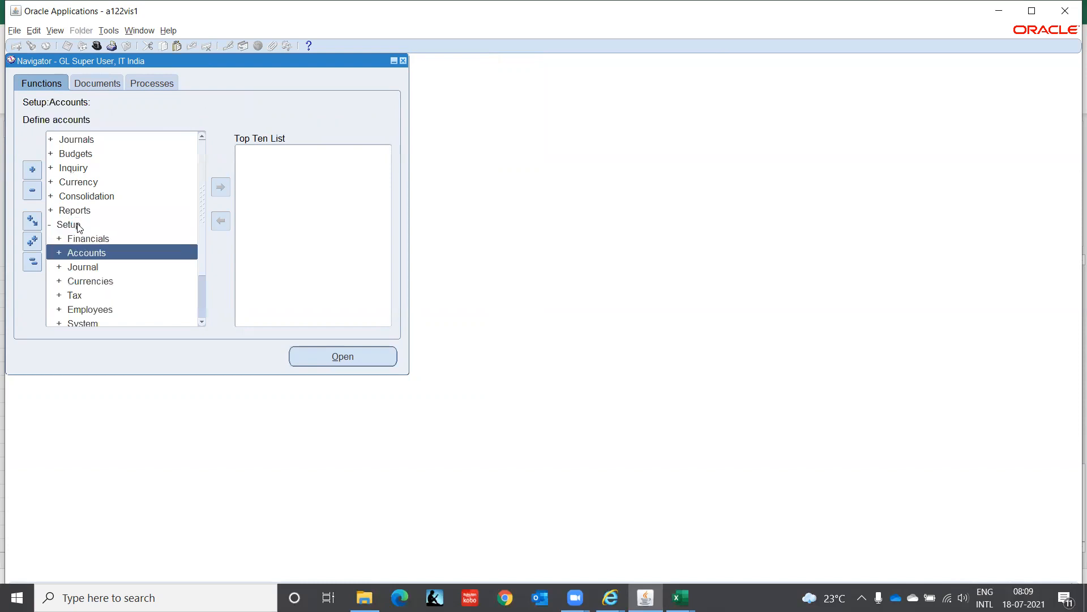
key(Down)
key(Down)
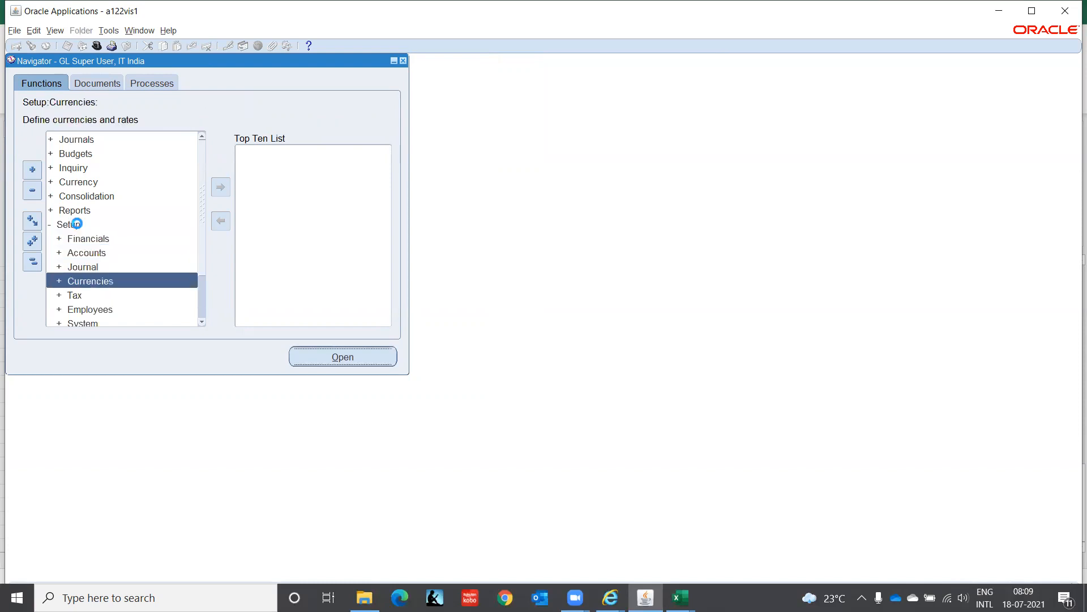
key(Return)
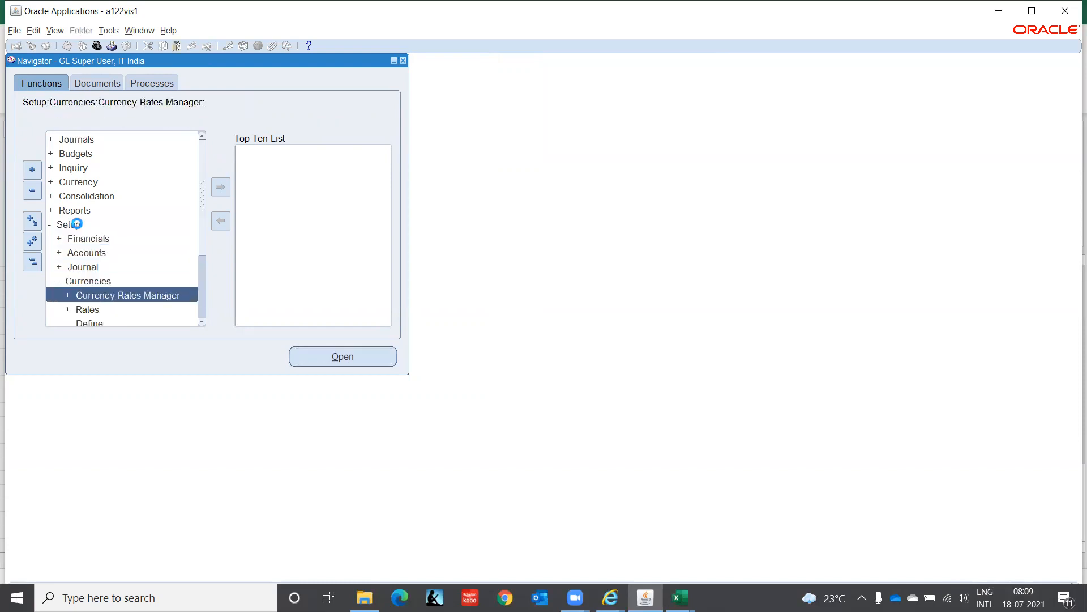
Expand Rates and Currency Rates Manager under Currencies and open the manager's Daily Rates page.
key(Down)
key(Down)
key(Up)
key(Up)
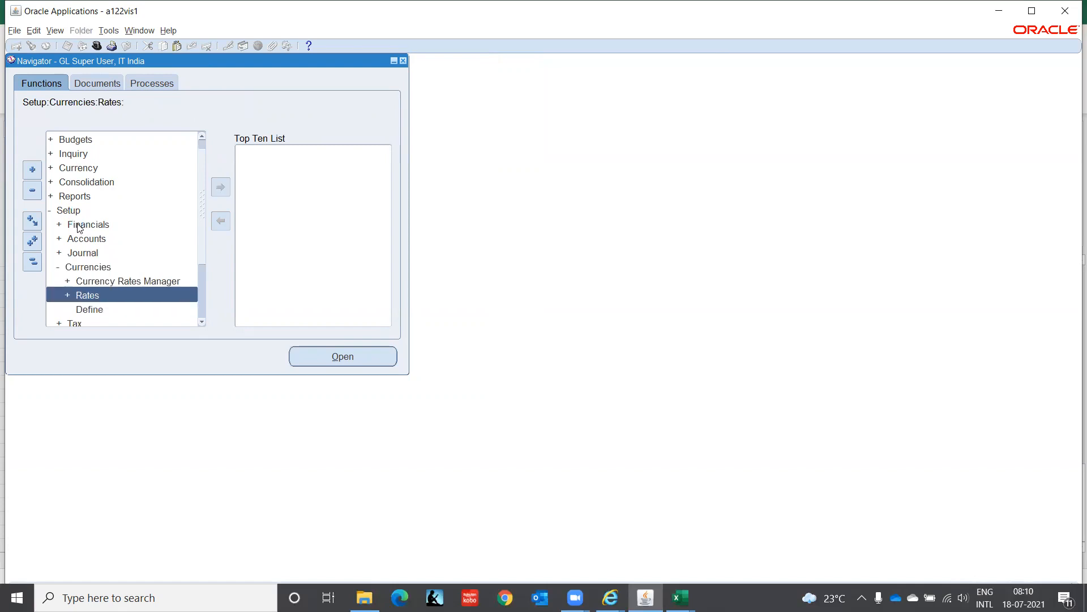
key(Return)
key(Down)
key(Down)
key(Down)
key(Return)
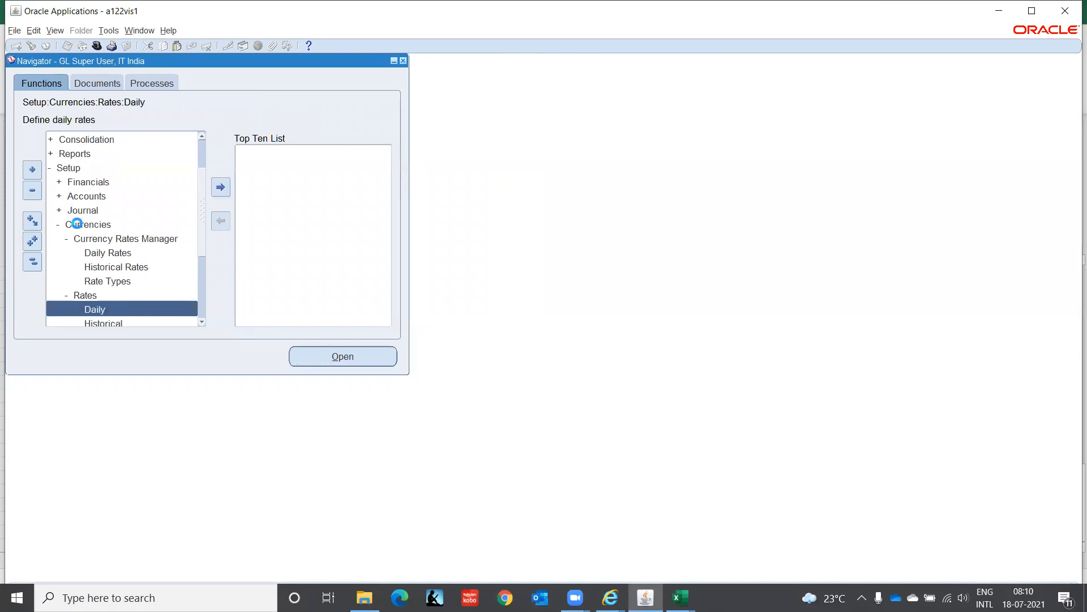
key(Down)
key(Down)
key(Up)
key(Up)
key(Up)
key(Up)
key(Up)
key(Up)
key(Return)
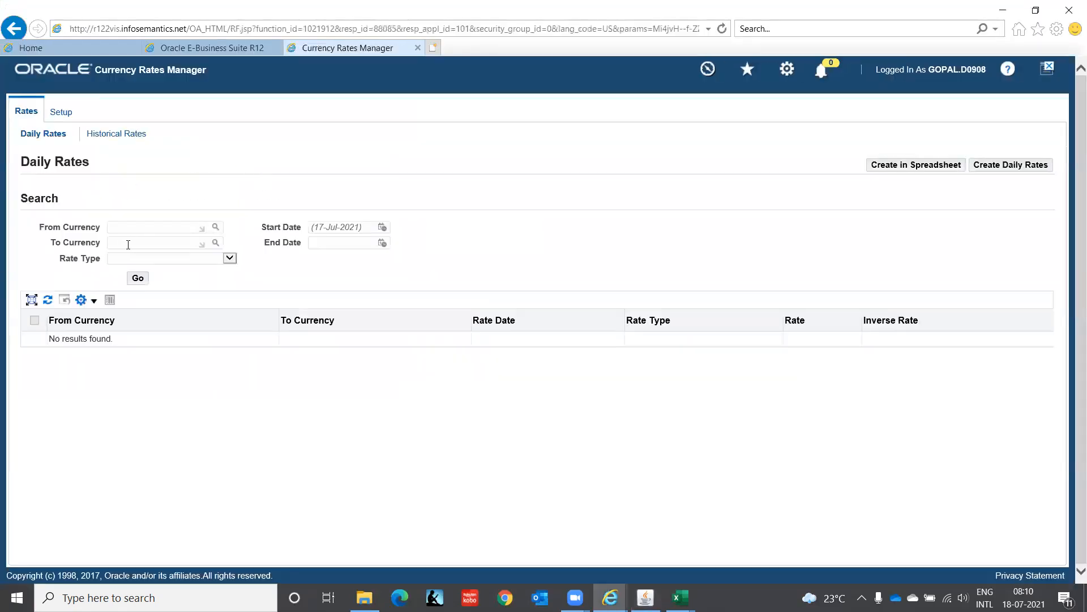
Search the daily rates from INR to USD with the rate type Corporate.
click(121, 225)
text(INR)
key(Tab)
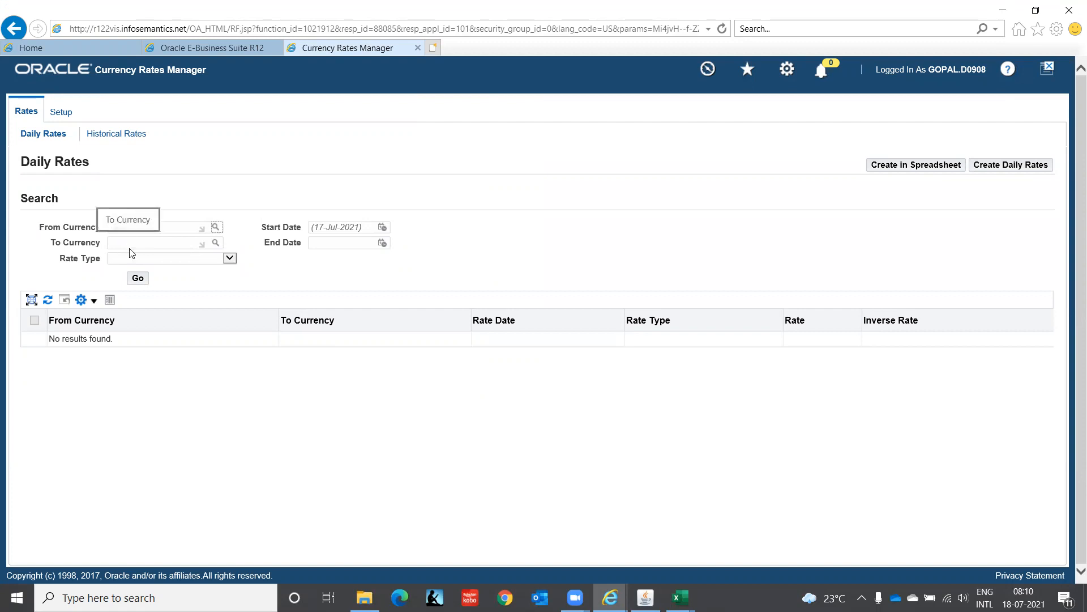
click(143, 240)
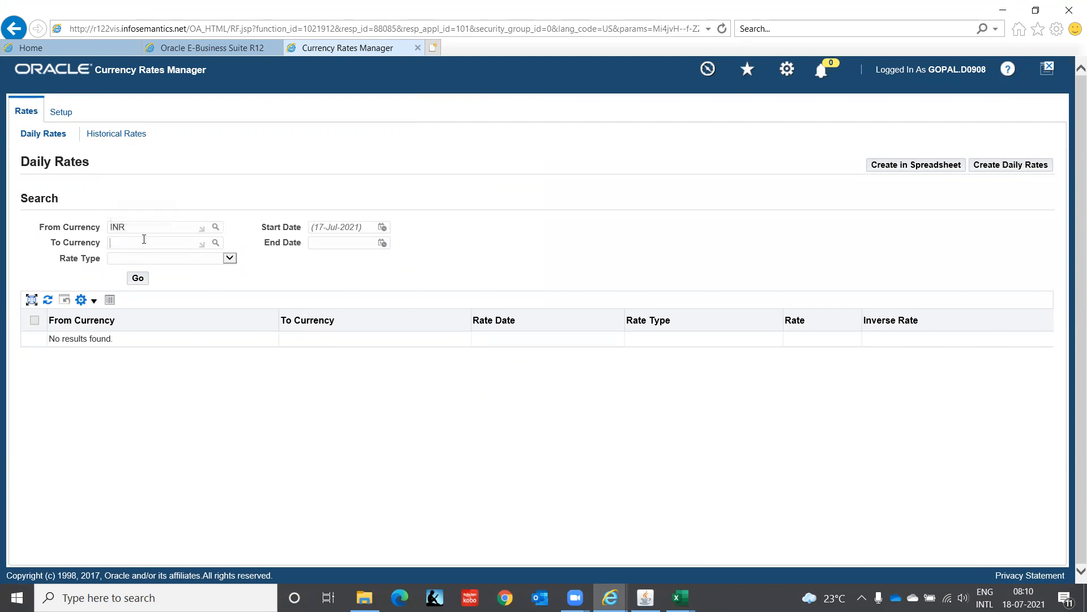
text(USD)
key(Tab)
click(230, 259)
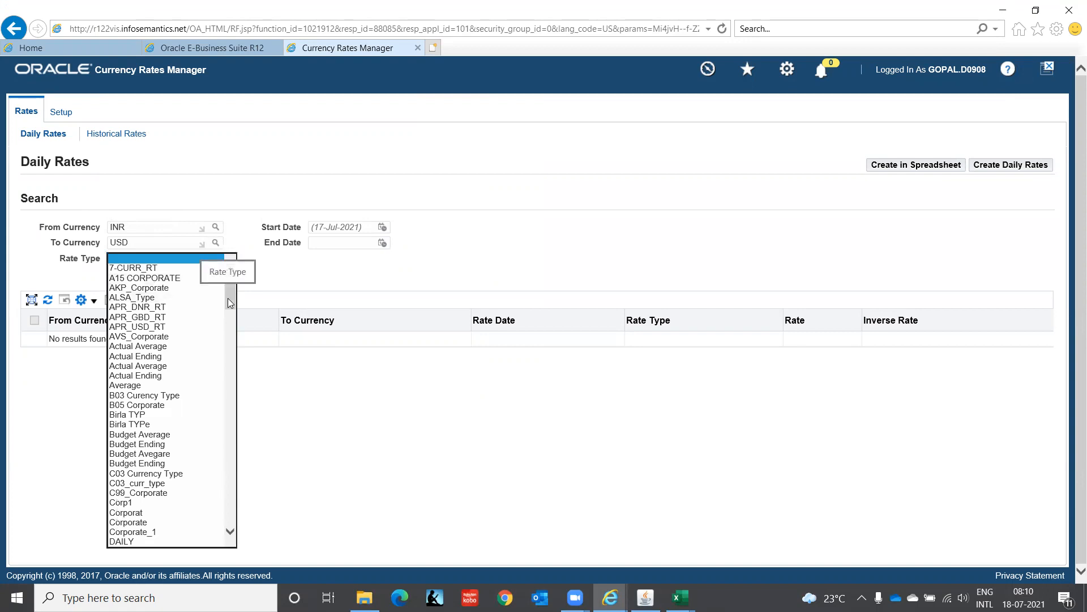
click(160, 527)
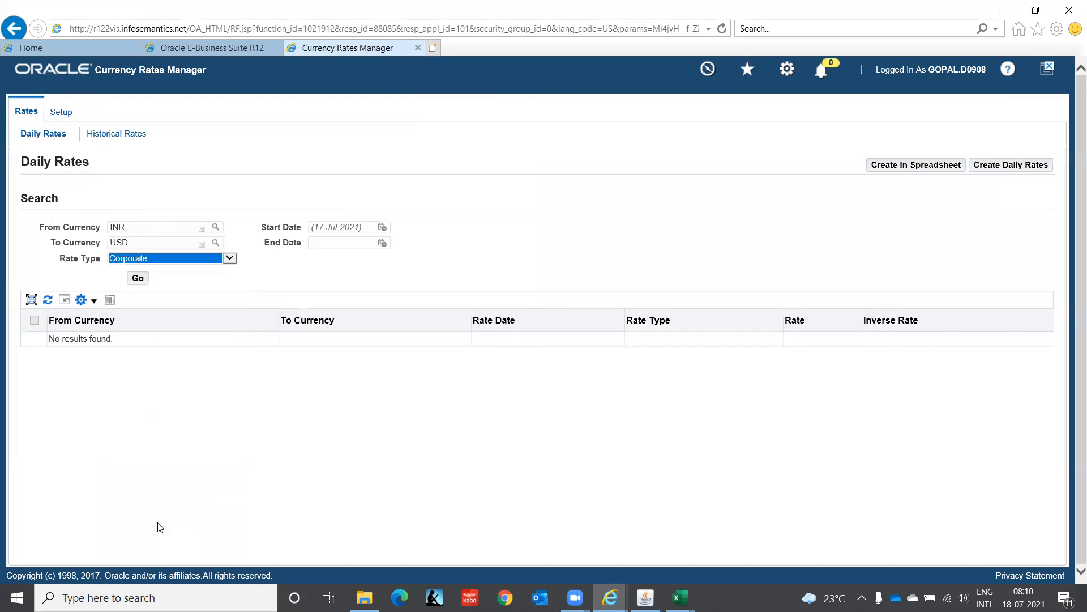
click(140, 279)
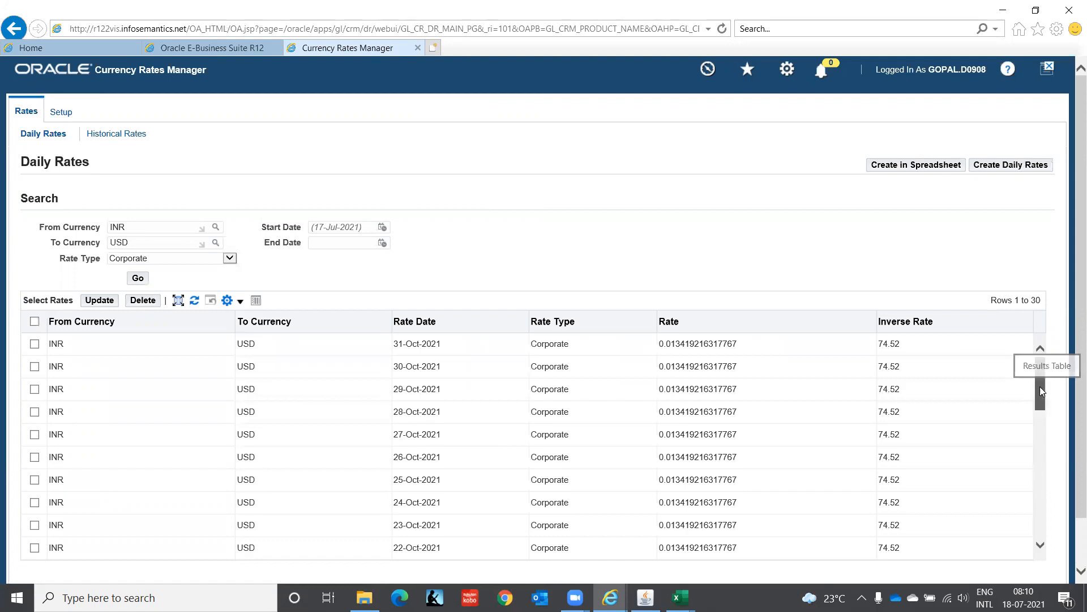
Examine the Corporate INR-to-USD daily rates from 31-Oct-2021 back to mid-July 2021.
drag(1041, 391, 1047, 460)
drag(1054, 510, 1053, 510)
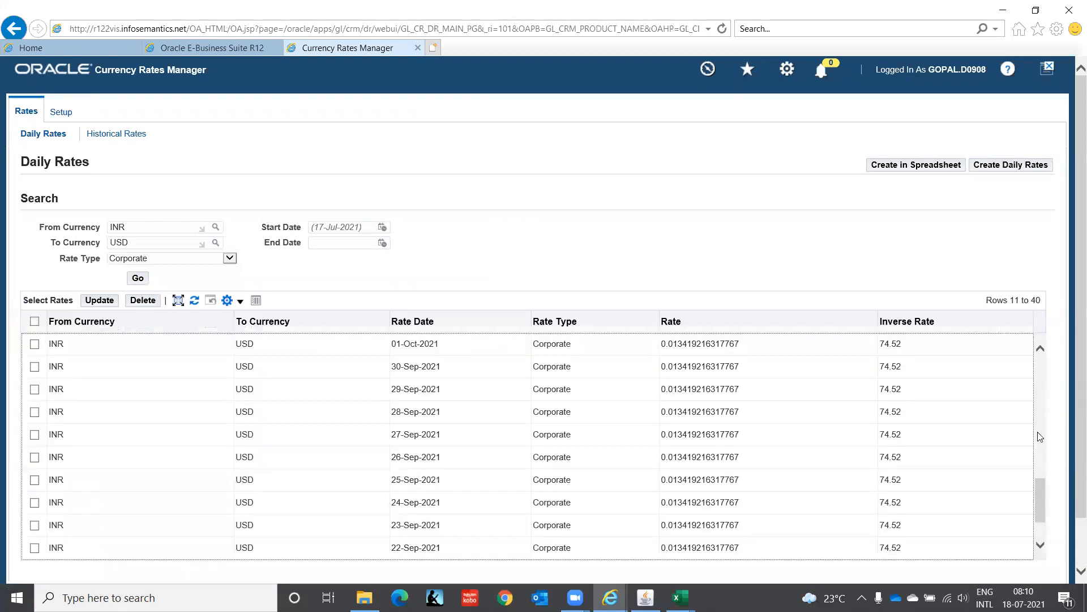
drag(1039, 489, 1045, 539)
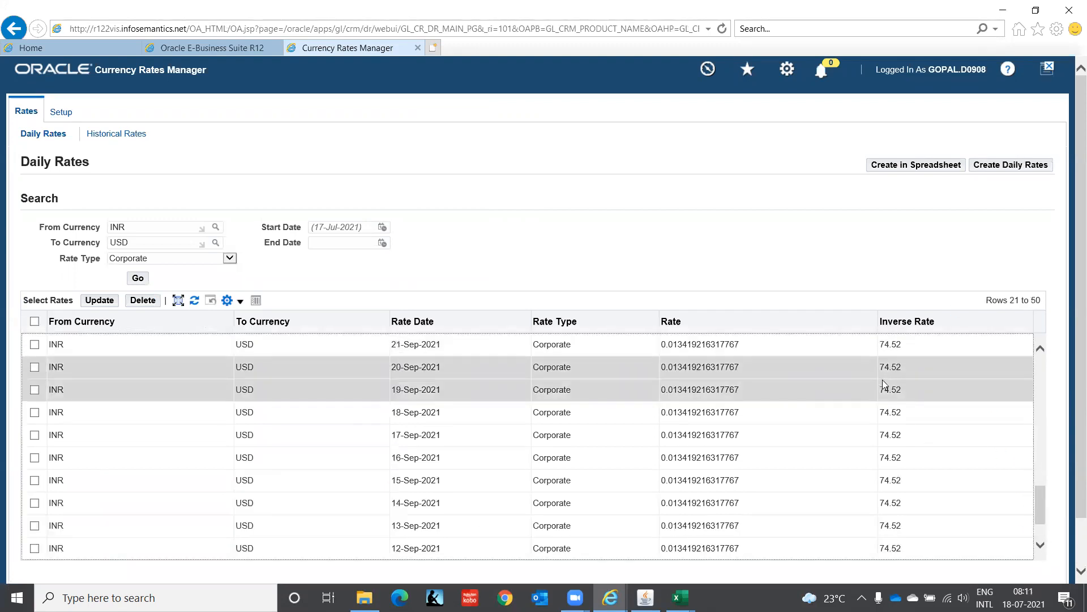
drag(1041, 497, 1043, 545)
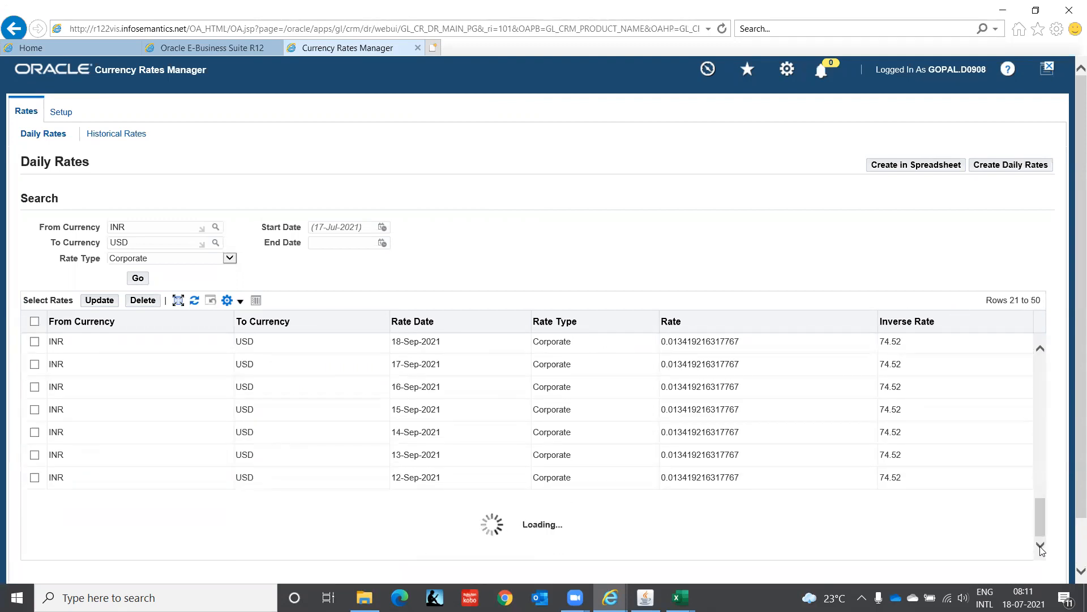
click(1040, 546)
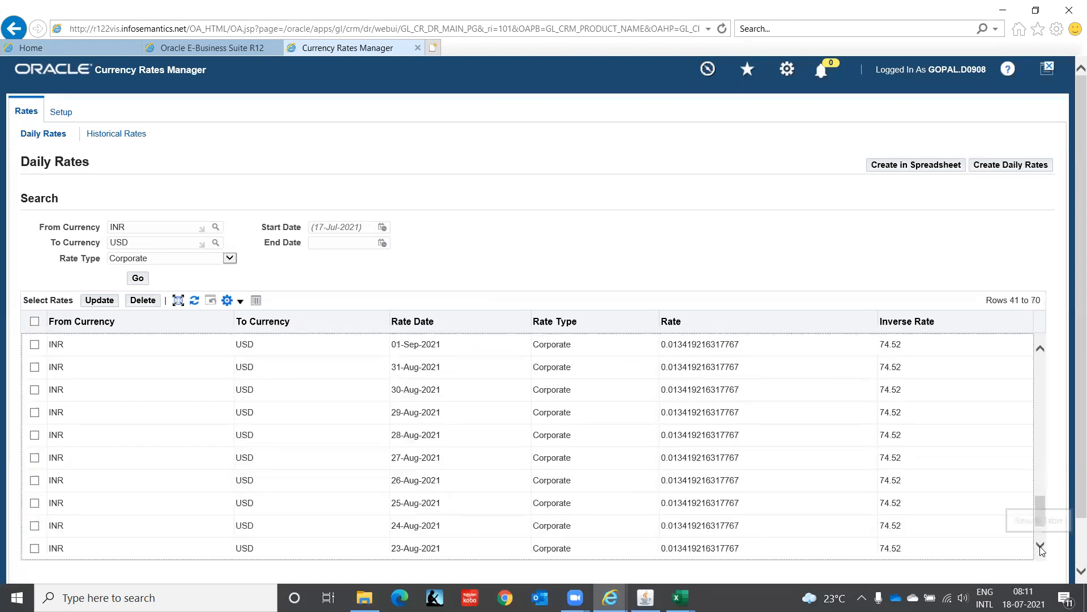
click(1040, 546)
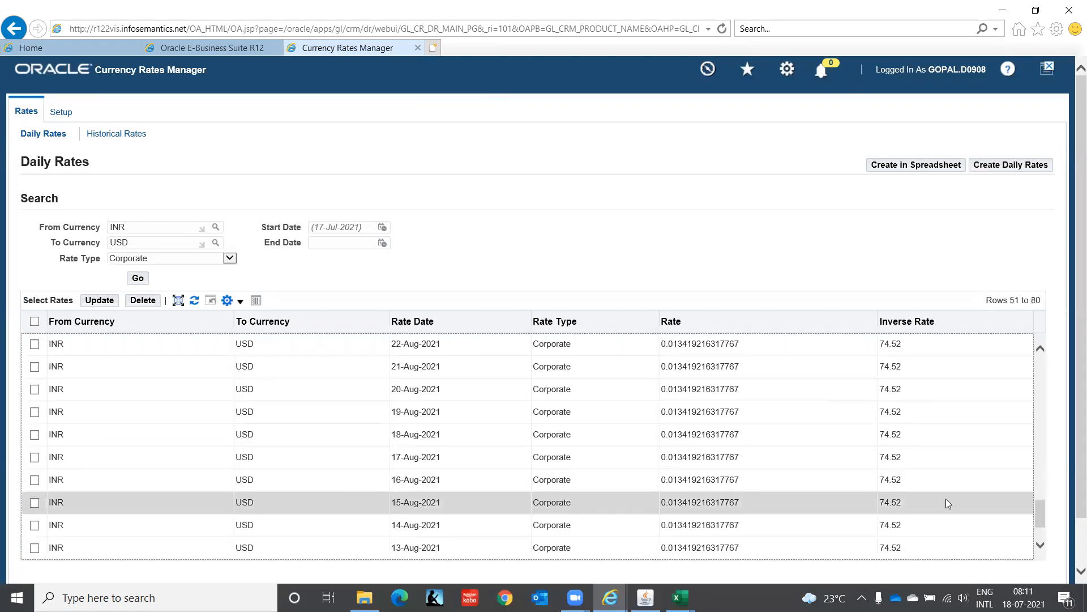
click(1040, 545)
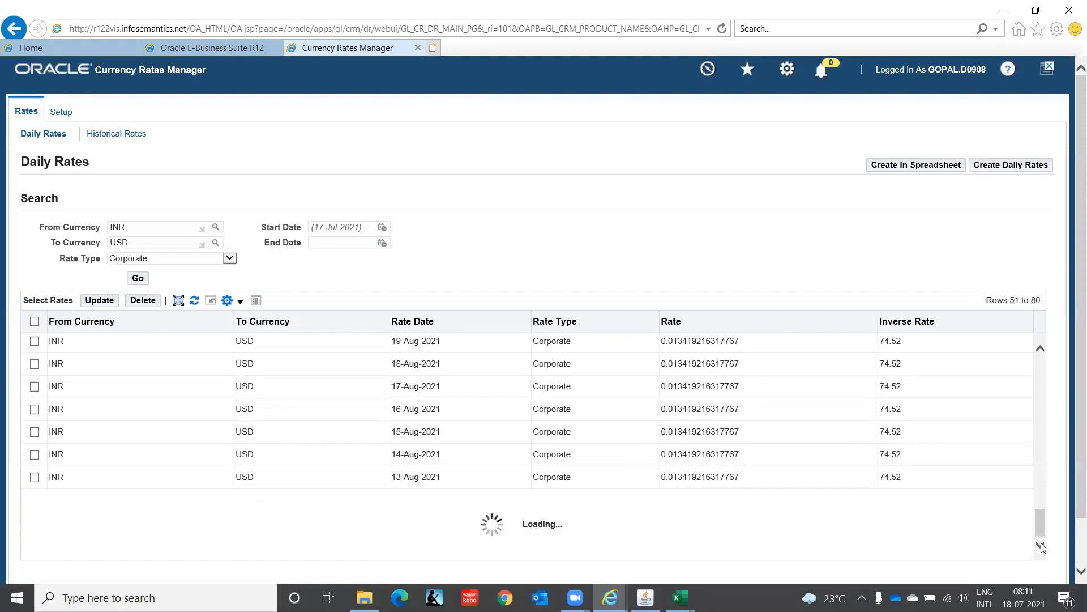
click(1041, 546)
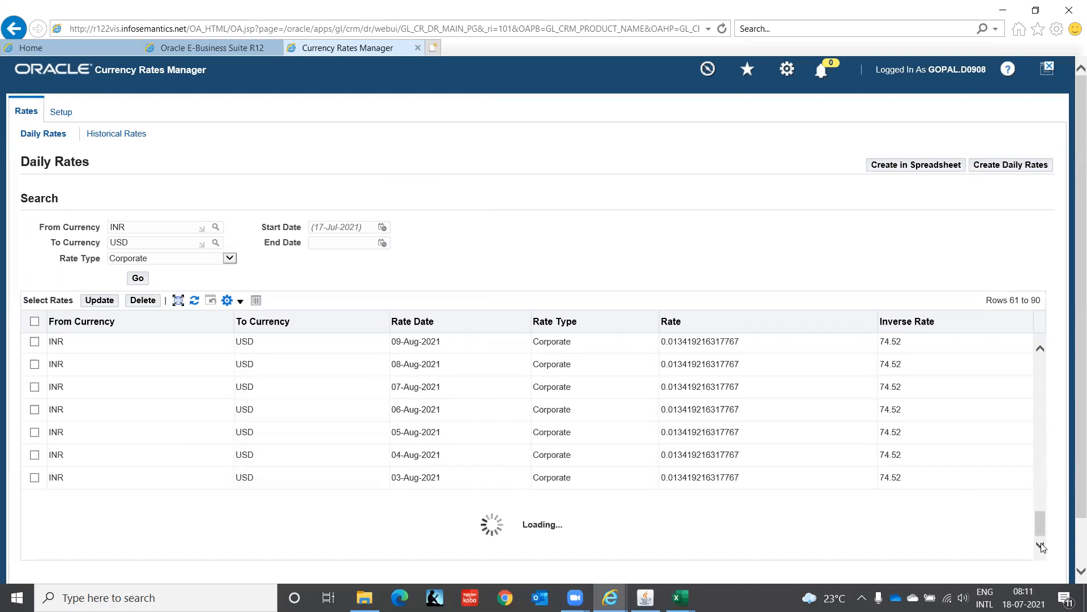
click(1040, 545)
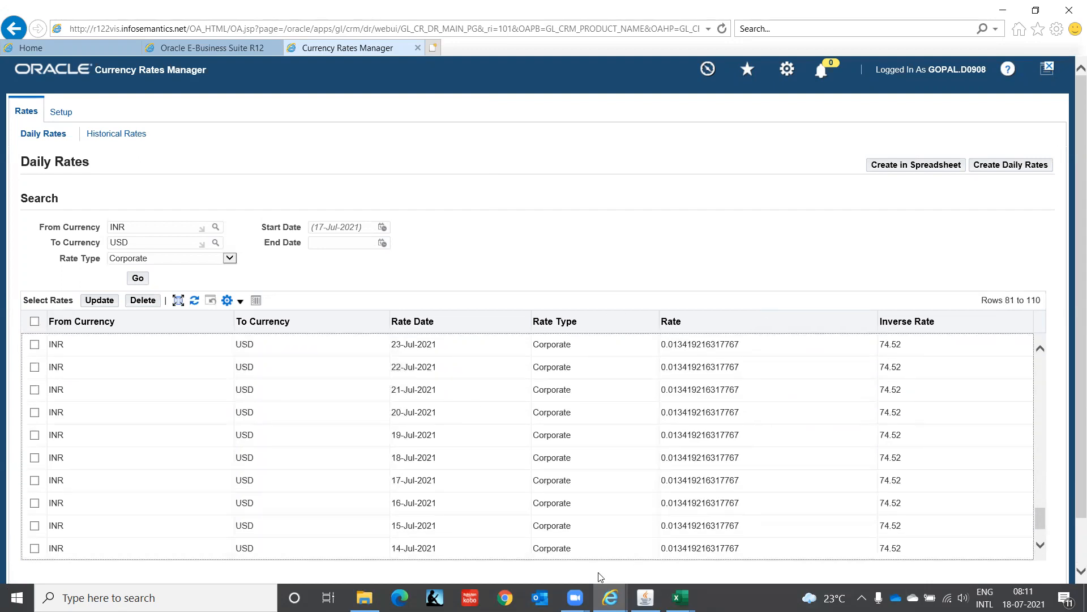
Switch back to Oracle Applications and open Enter Journals for the IT India ledger.
mouse_move(645, 597)
click(668, 547)
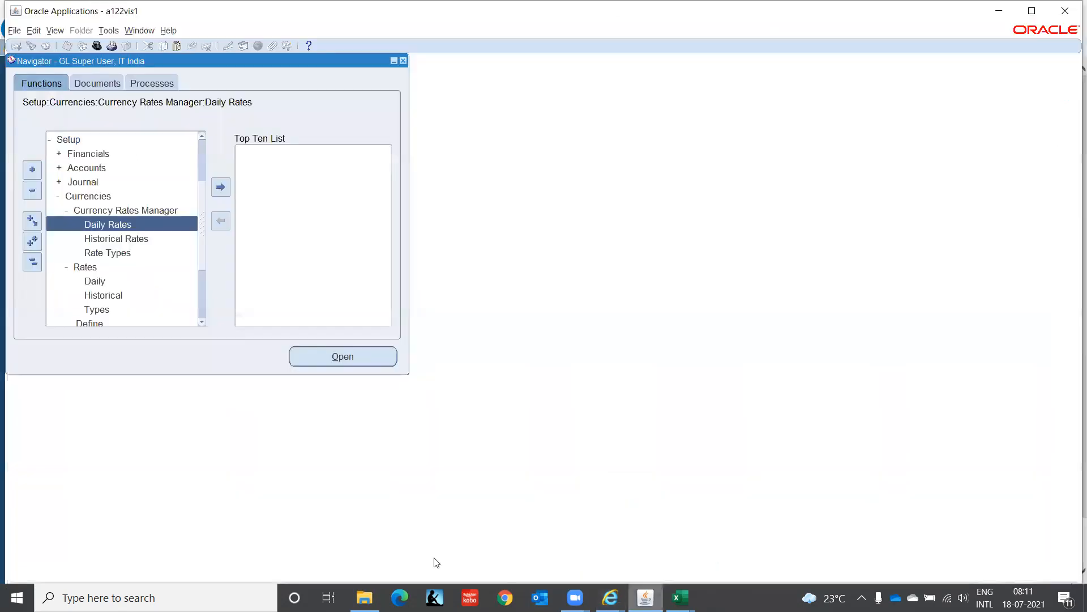
click(32, 261)
click(101, 139)
double_click(101, 139)
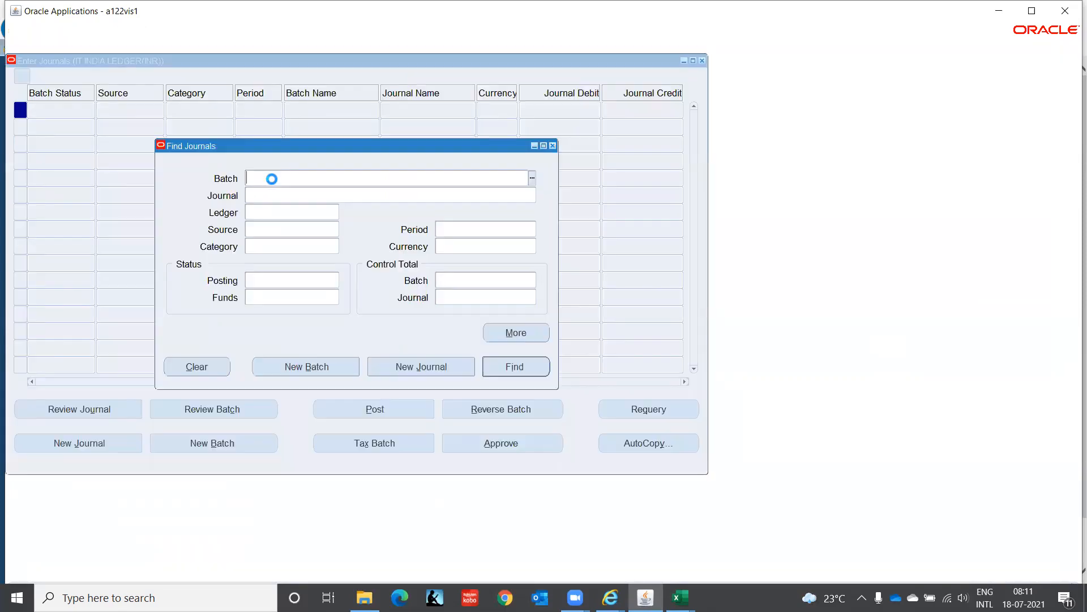
Find the journal named TEST, submit it for posting and acknowledge the request.
click(277, 199)
text(TEST)
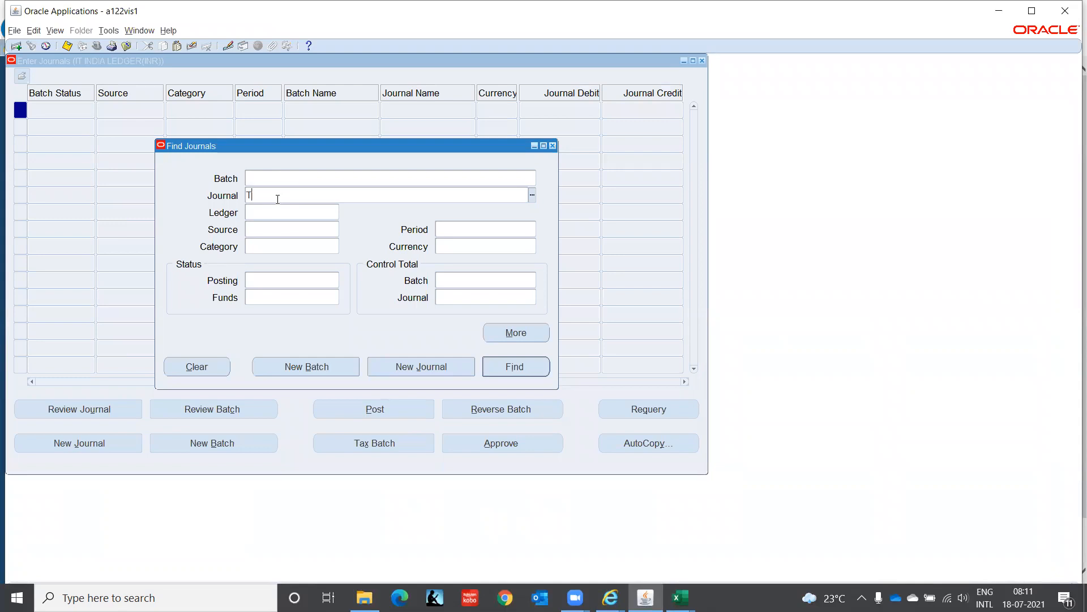
key(Return)
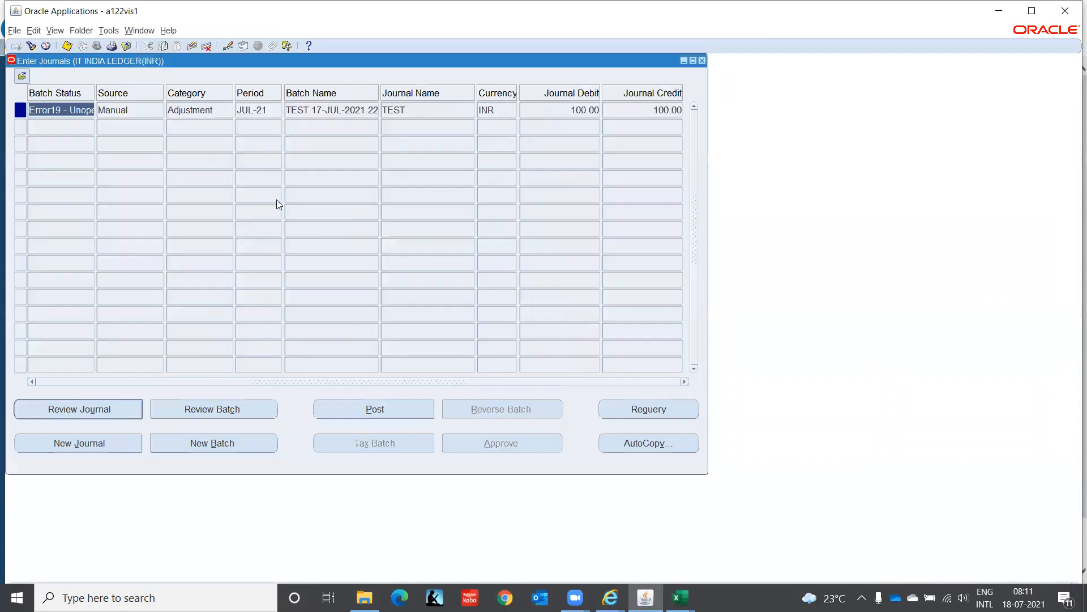
click(361, 409)
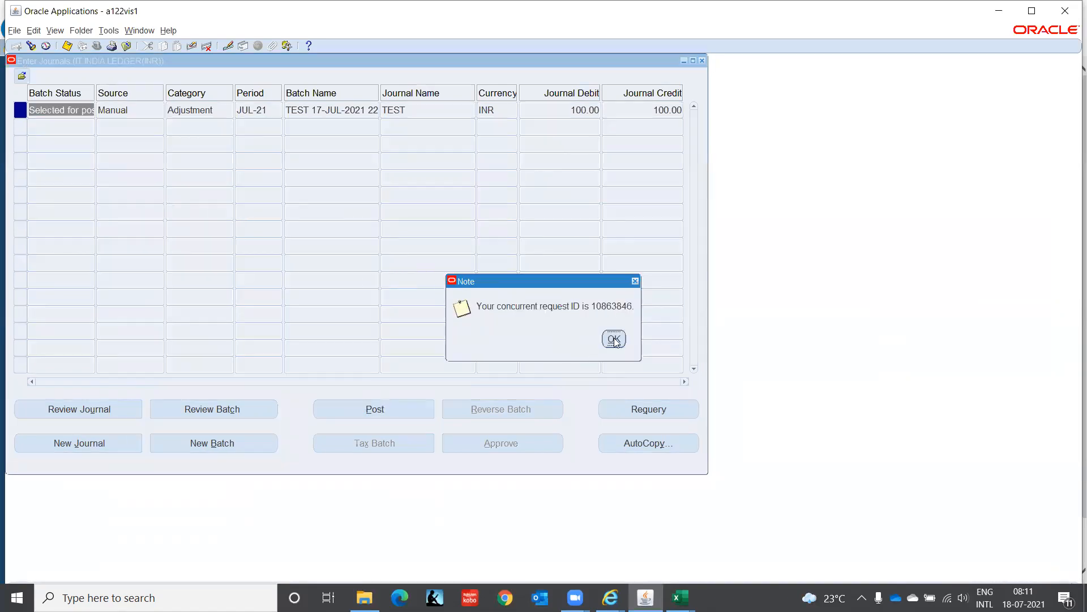
click(614, 339)
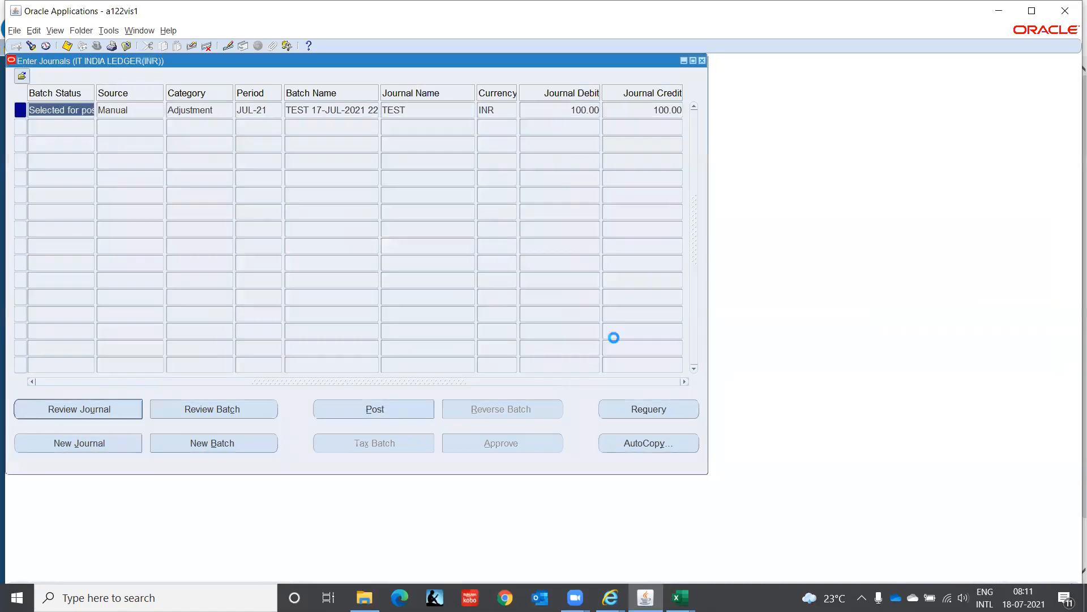
Check the Posting request in the refreshed requests list and find the TEST journal again to view its batch status.
click(53, 32)
click(71, 196)
click(431, 398)
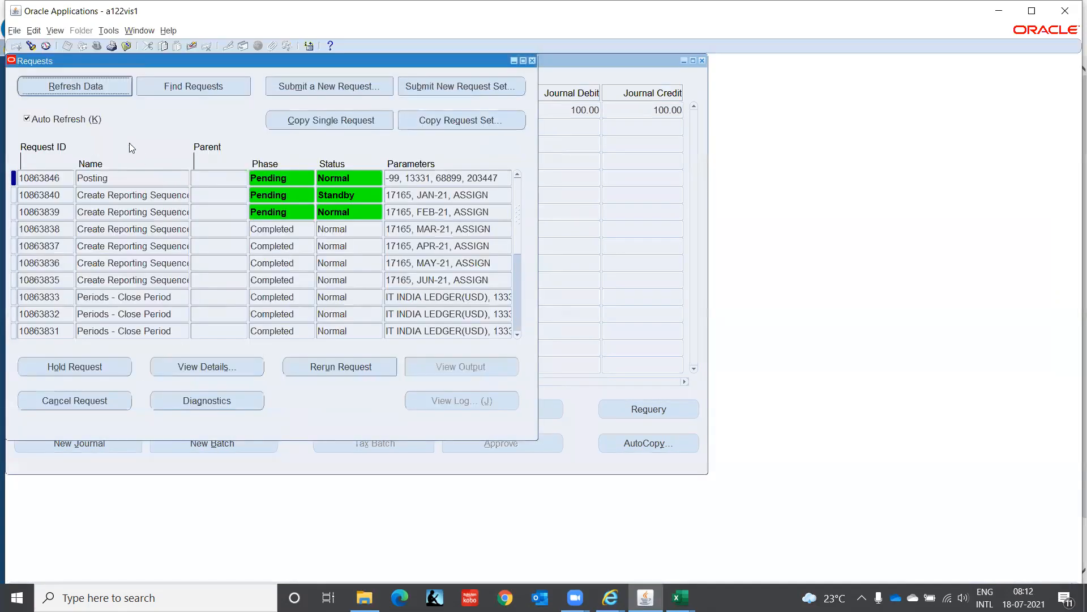
click(94, 90)
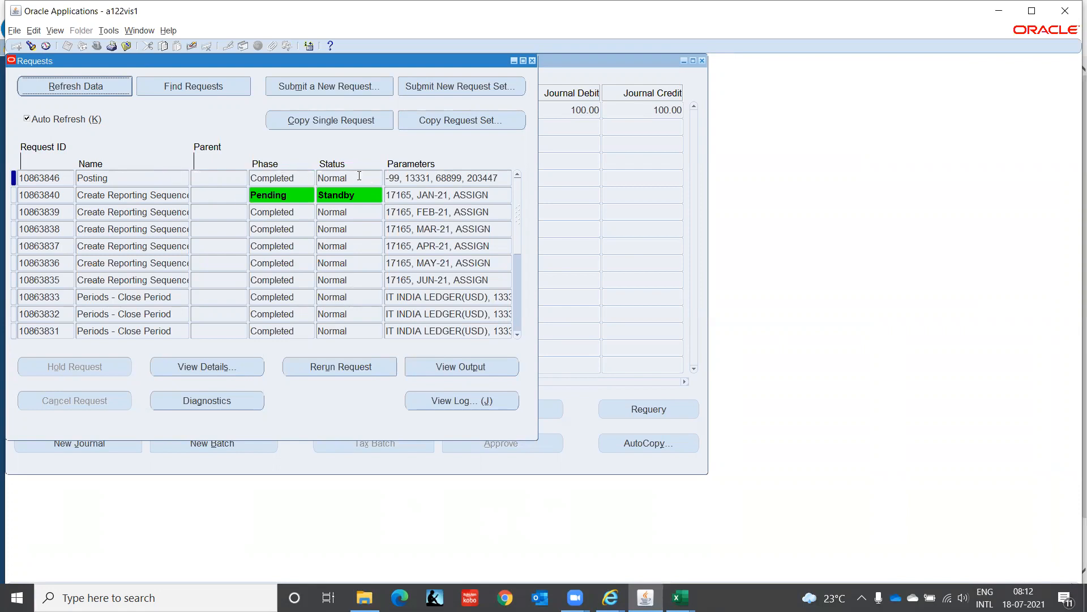
click(532, 61)
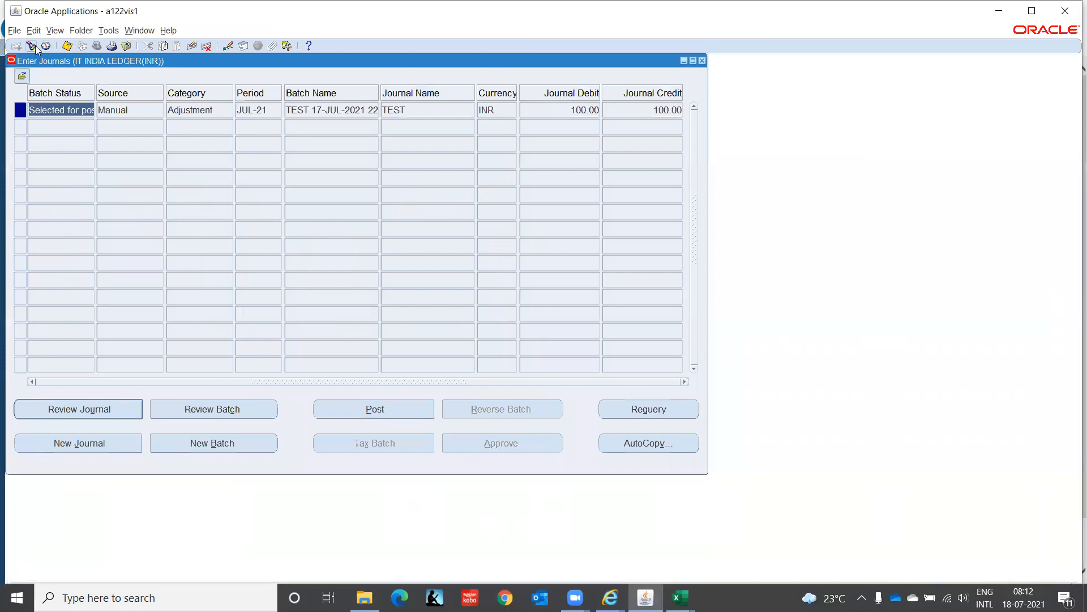
click(33, 48)
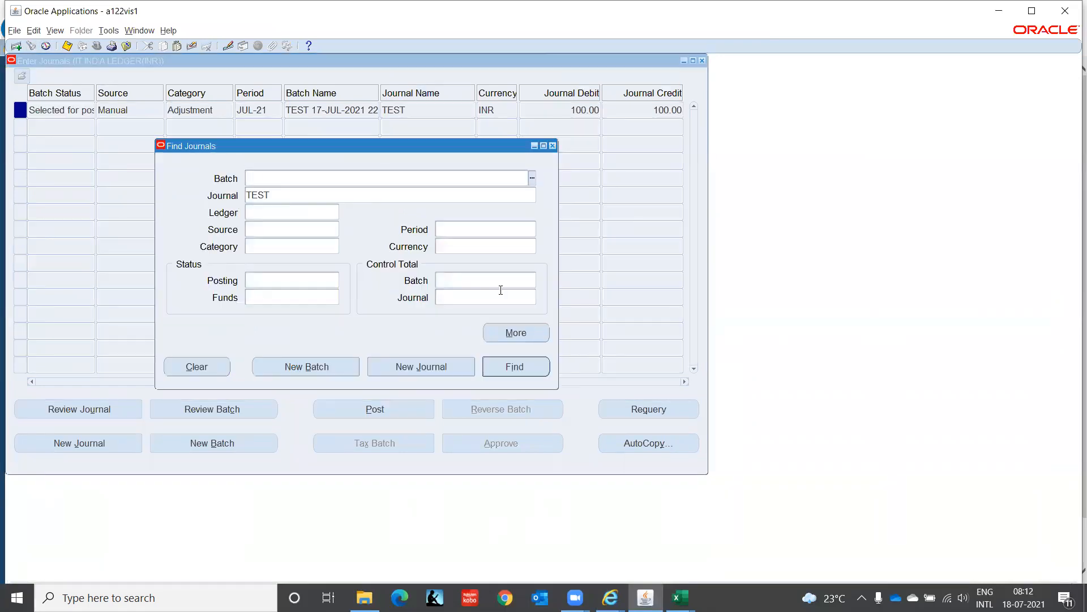
click(525, 370)
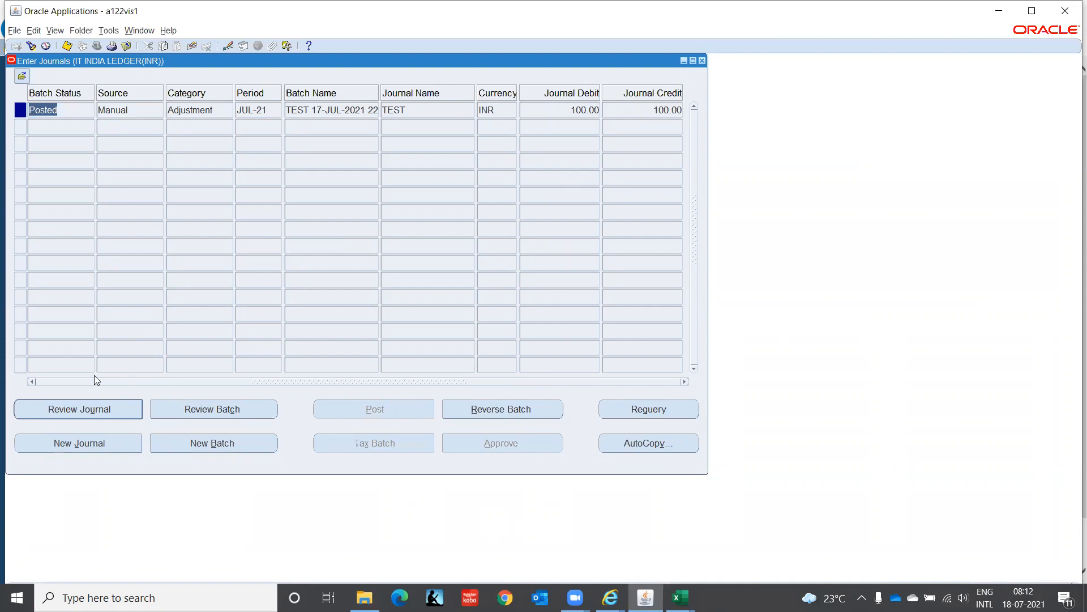
Find the journals of the reporting ledger IT INDIA LEDGER(INR)(USD), with the journal name criterion cleared.
click(32, 45)
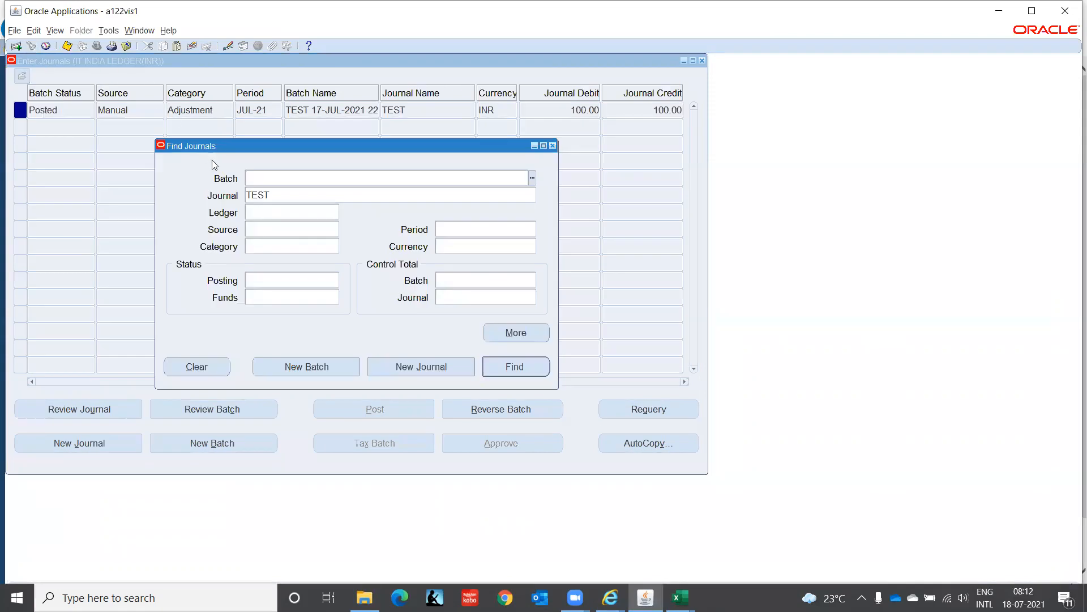
click(335, 212)
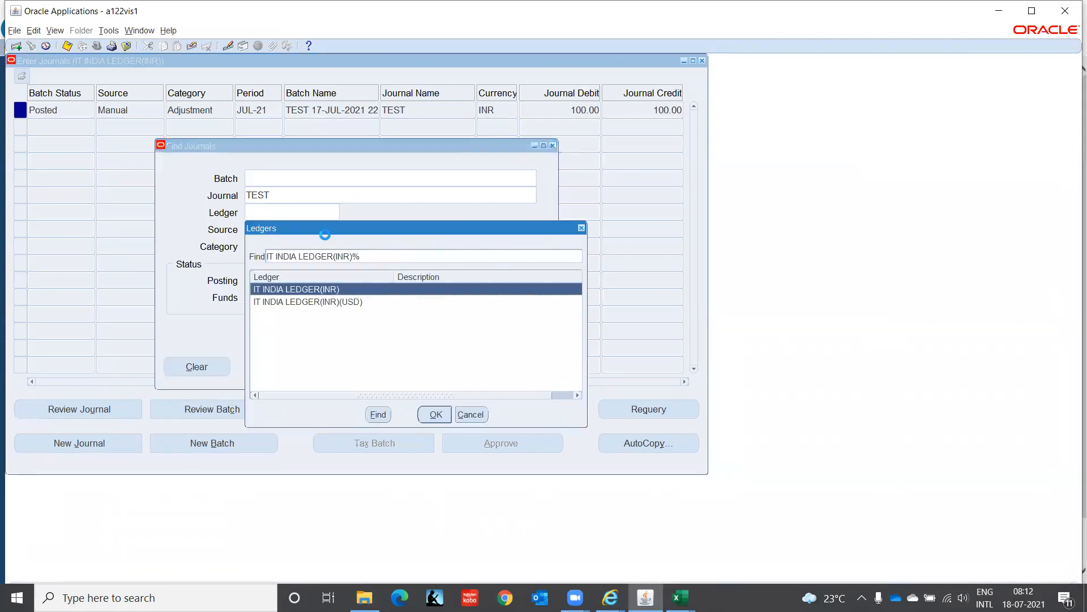
click(320, 304)
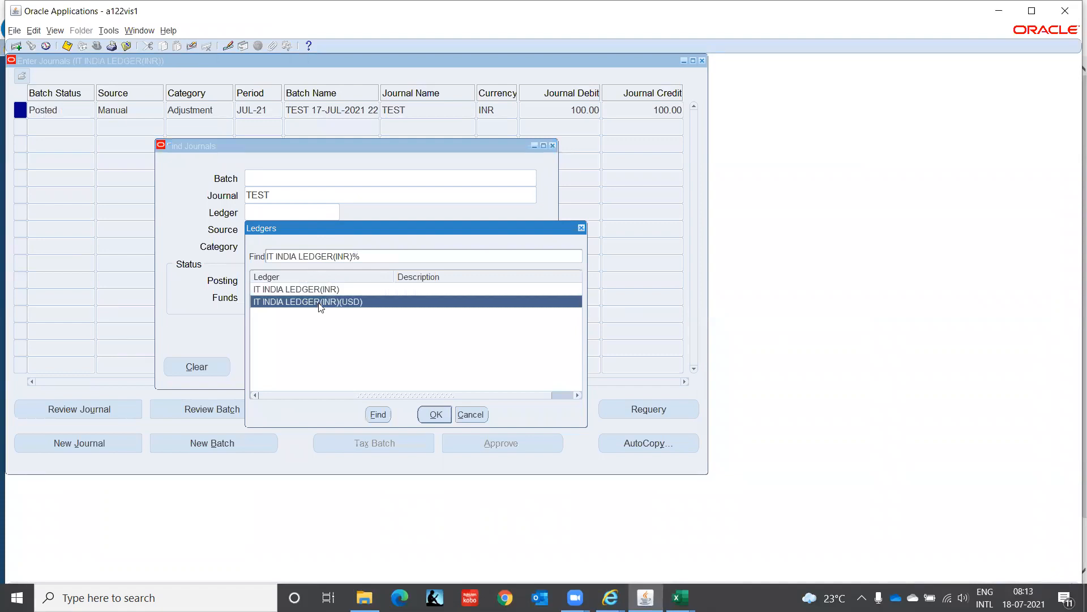
click(434, 414)
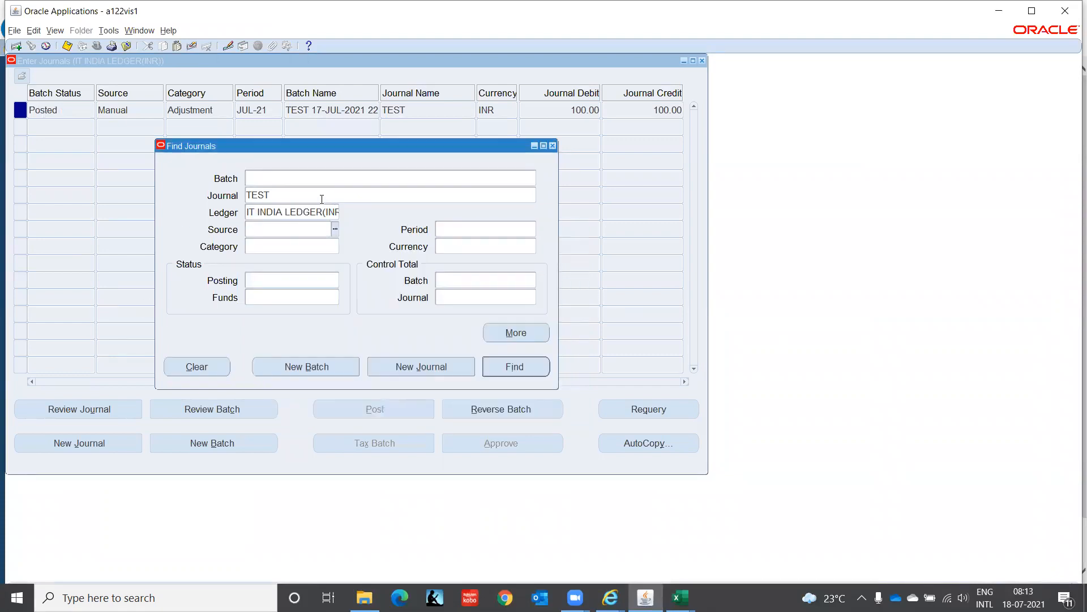
click(526, 368)
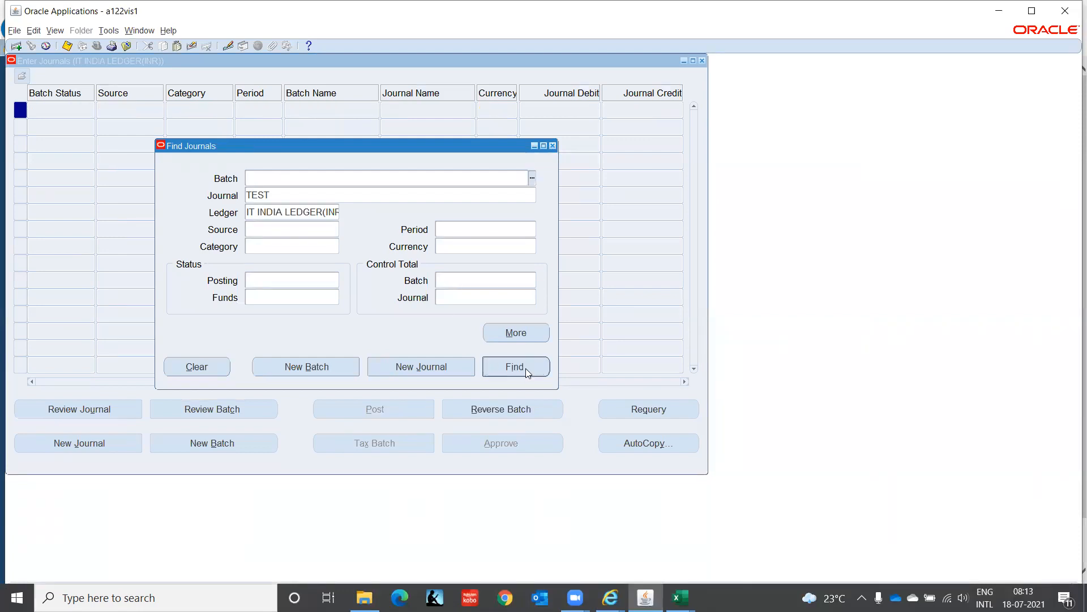
click(525, 368)
click(285, 197)
key(BackSpace)
click(513, 366)
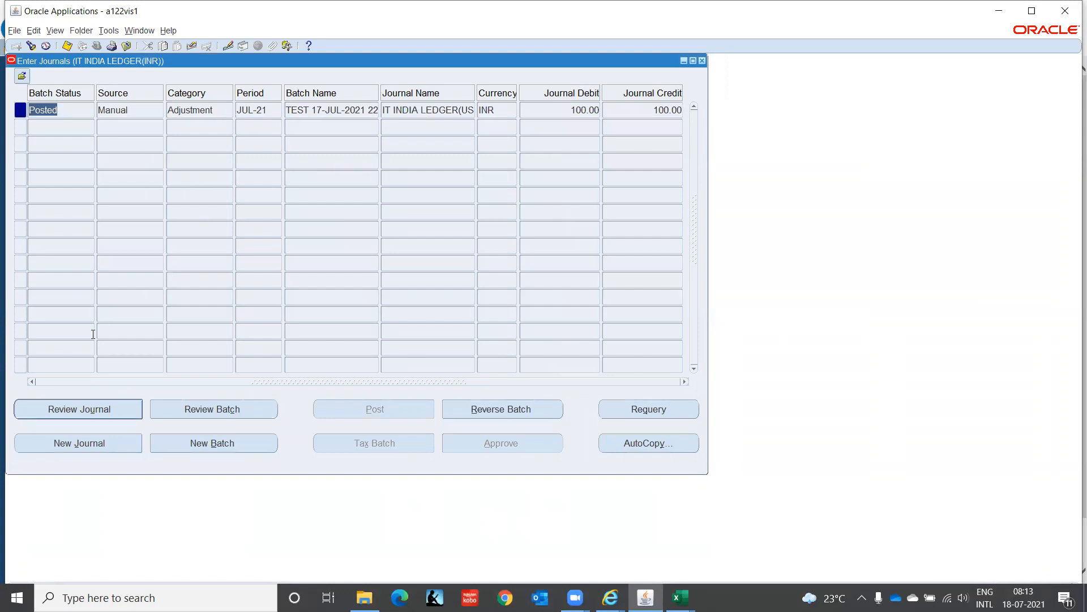
Review the reporting ledger journal's conversion details and its INR and USD lines, and return to the fully collapsed navigator.
click(123, 413)
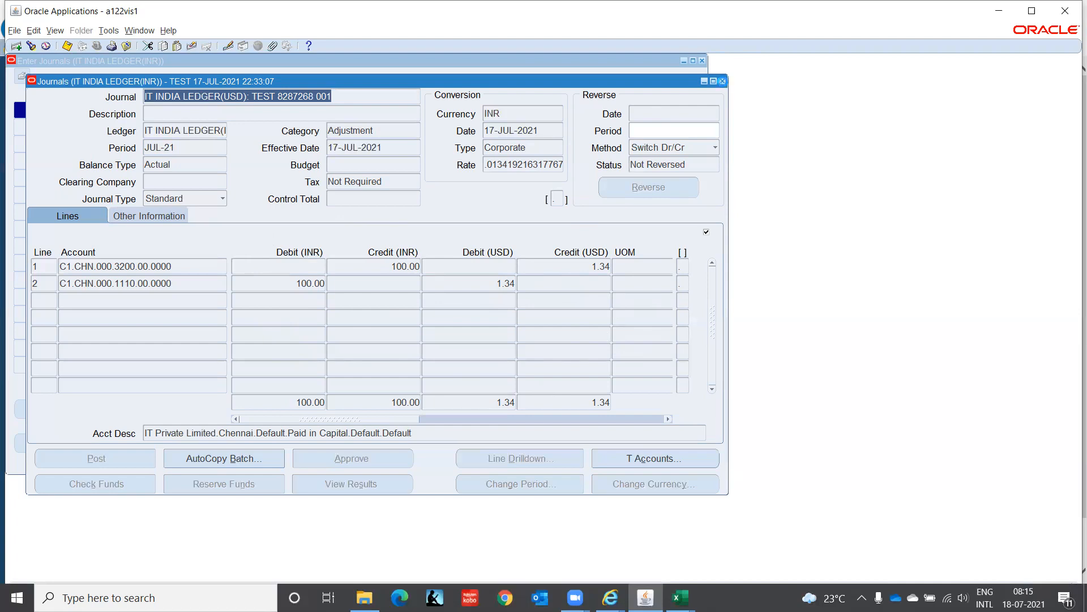
click(723, 82)
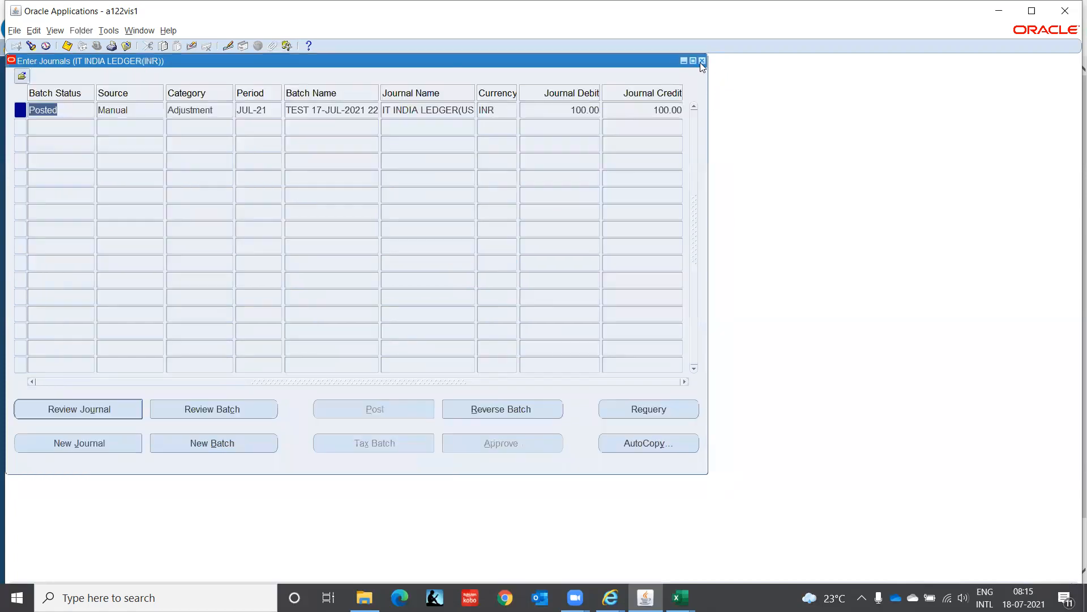
click(702, 62)
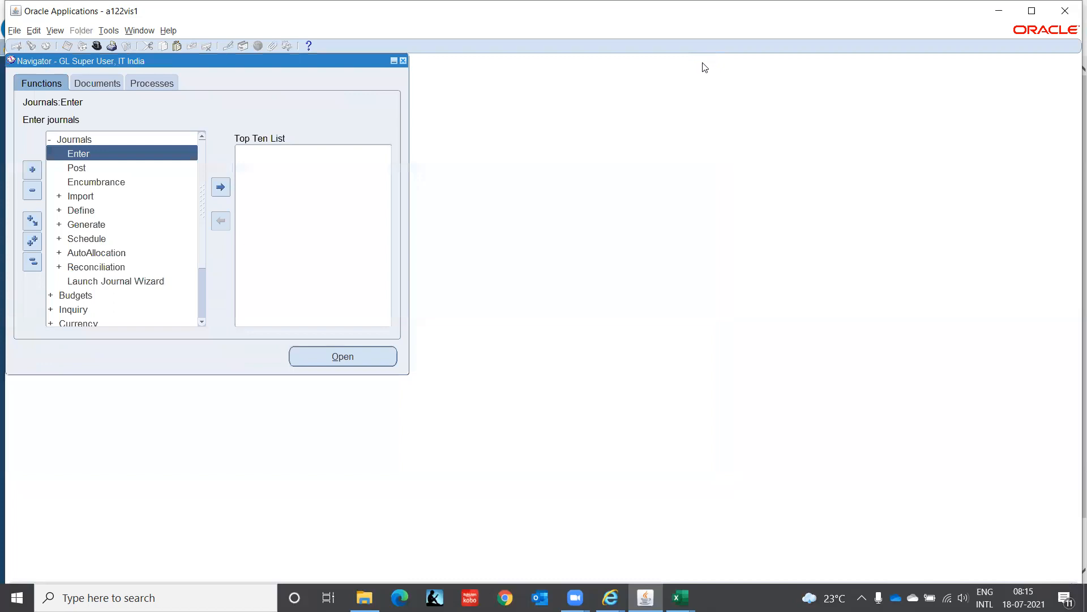
click(32, 263)
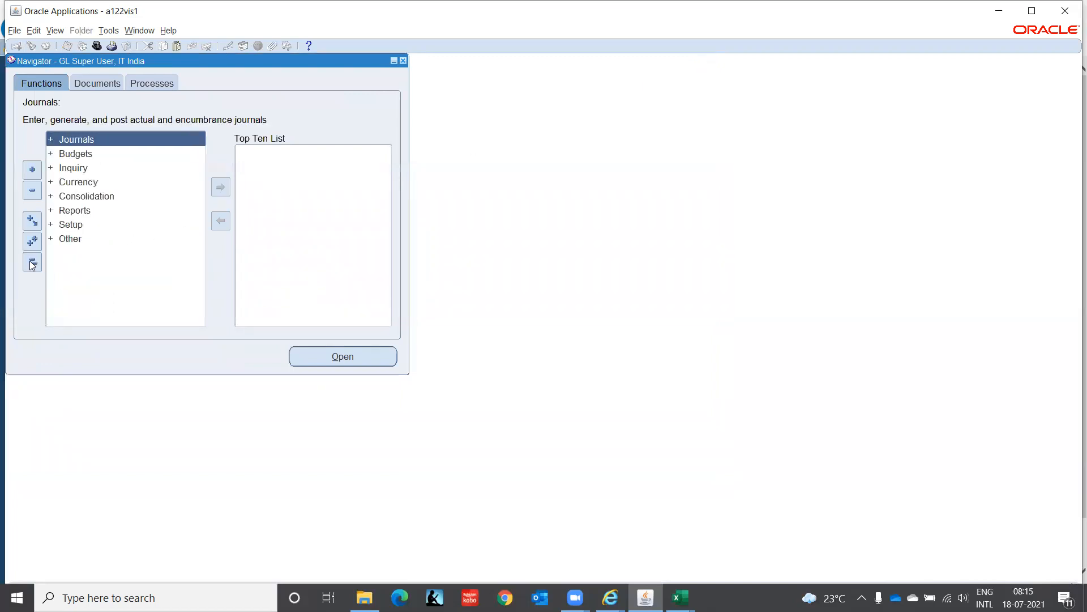